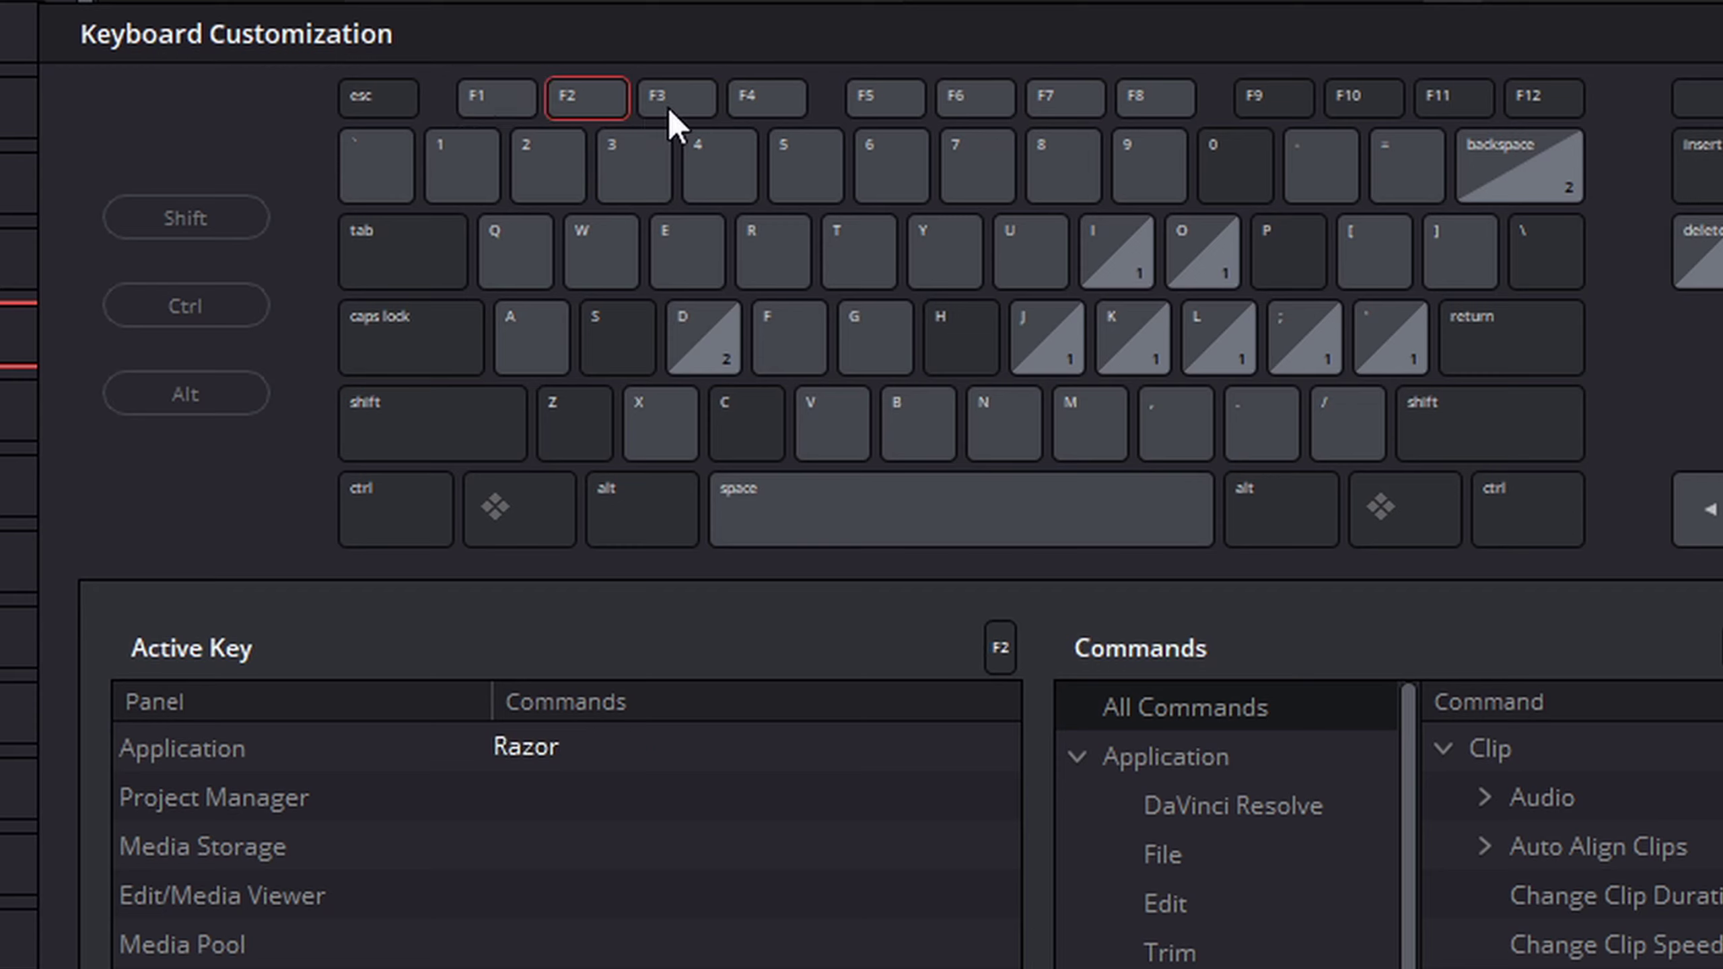
# Step: Check which commands are assigned to F1, F2 and F3 in the keyboard customization, and close it
pyautogui.click(509, 106)
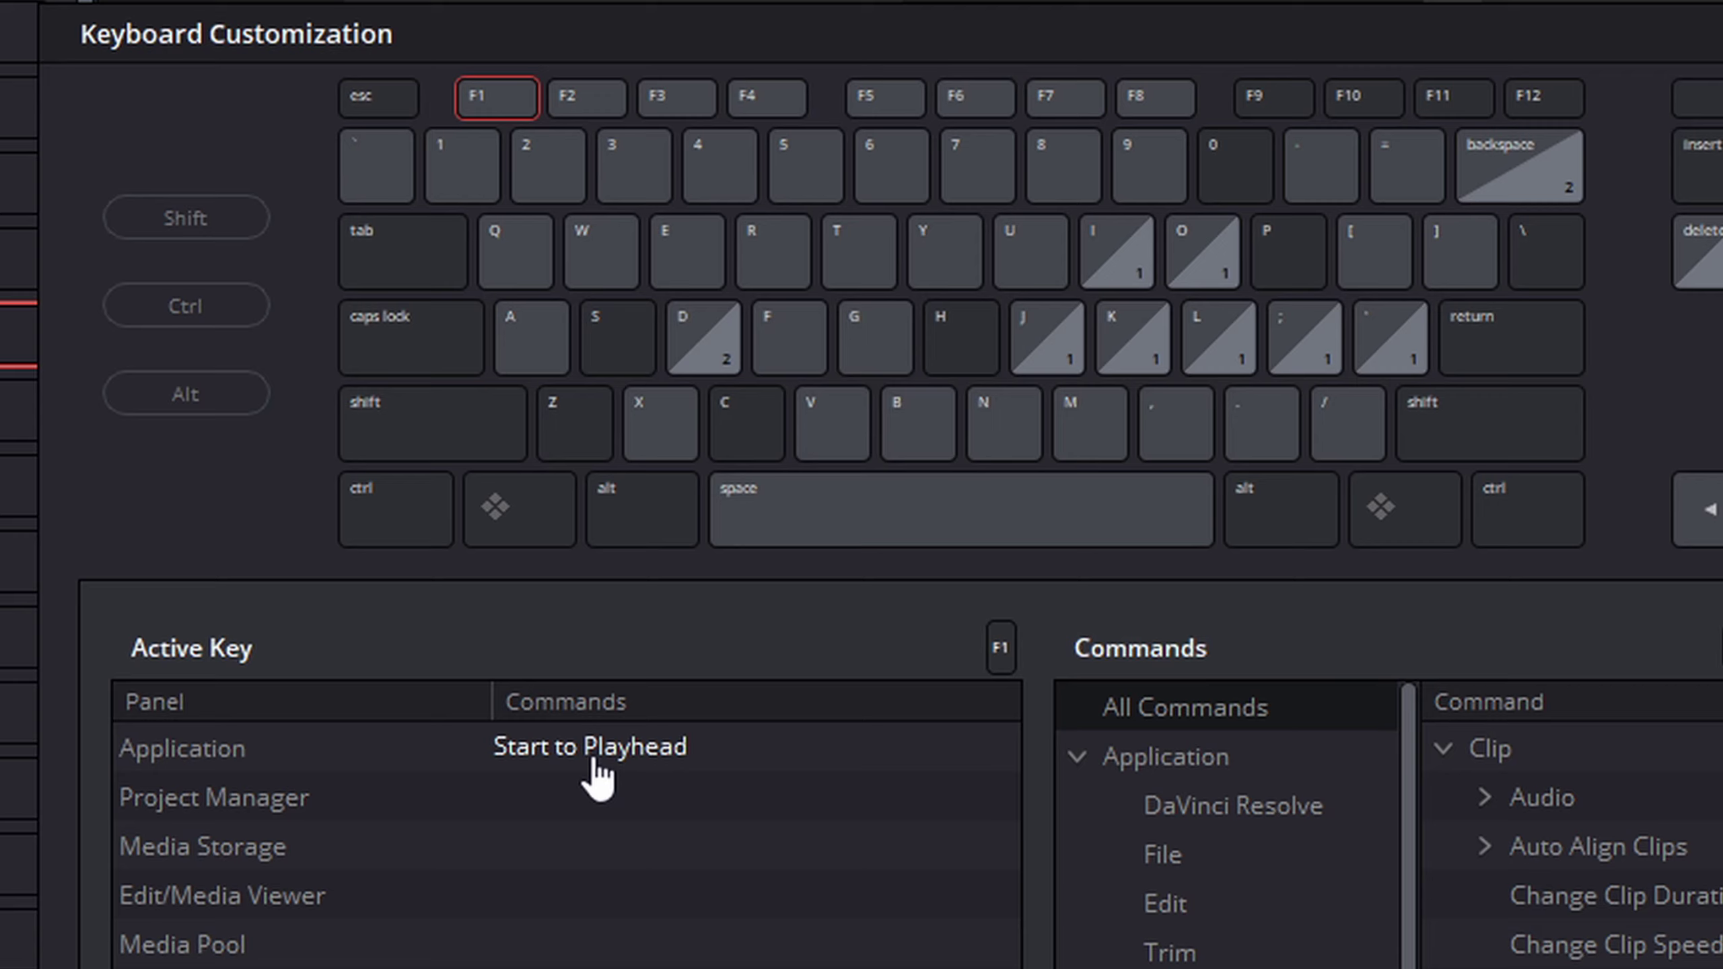
pyautogui.press('F2')
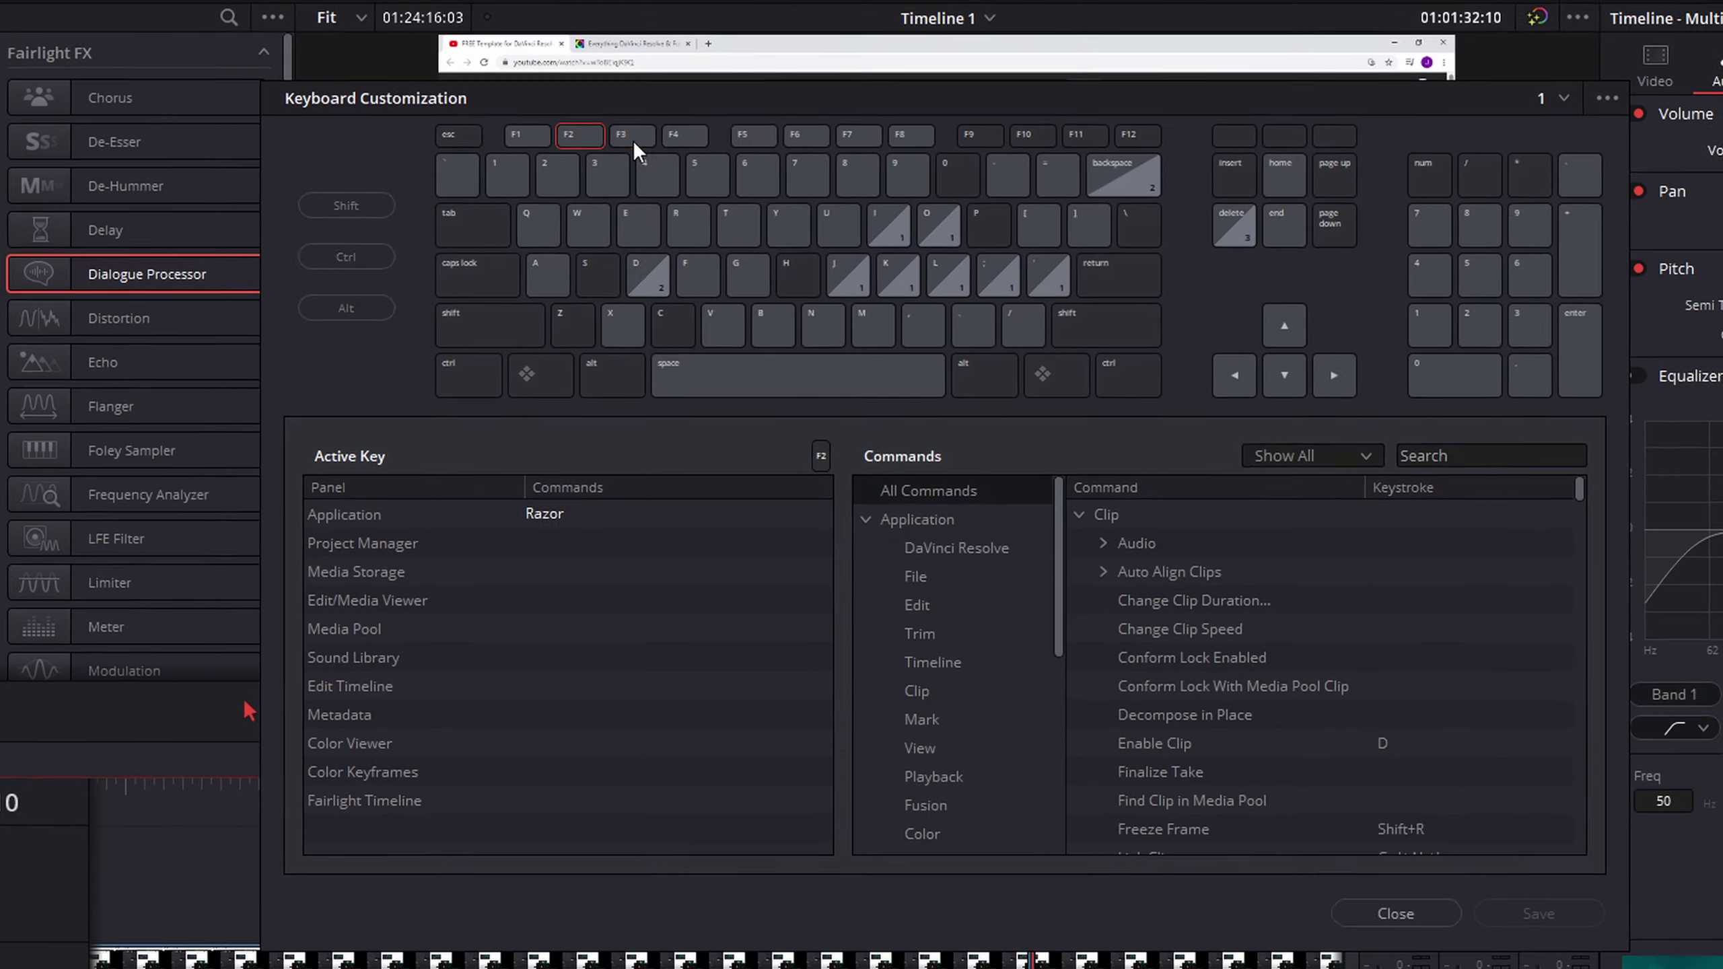
pyautogui.click(675, 103)
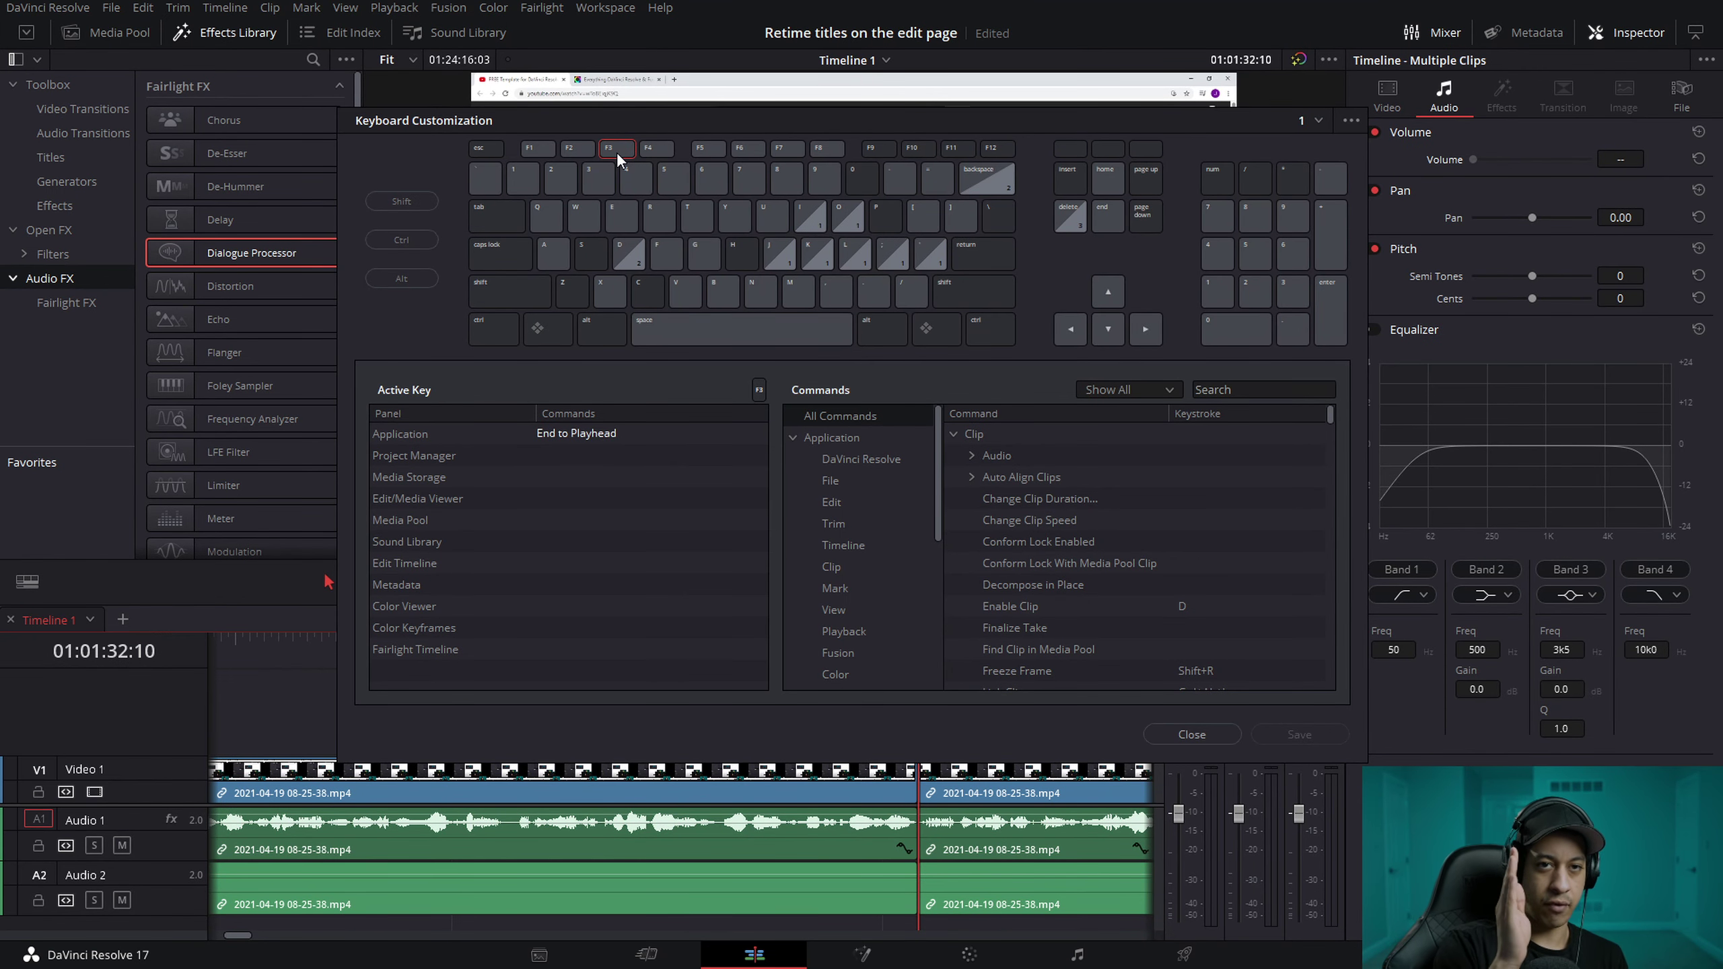
pyautogui.click(1193, 735)
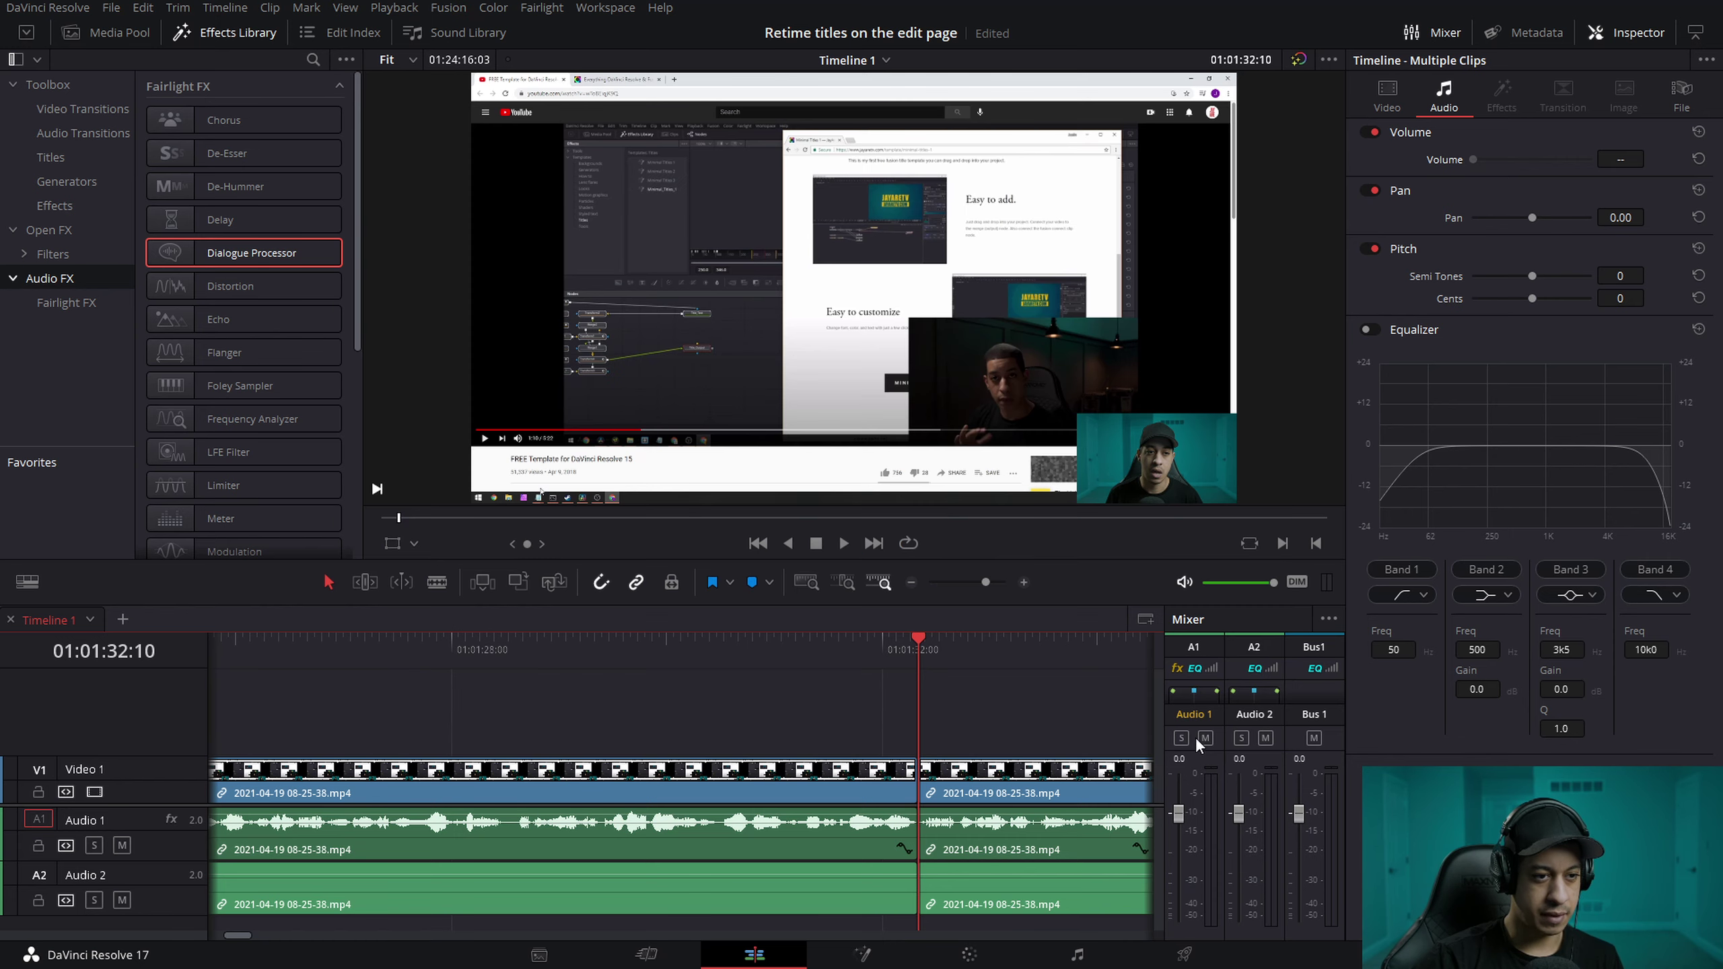
# Step: Undo the last trim, ripple-trim the clip after the 01:01:32 cut to start from 01:01:32:17, and play it back
pyautogui.hotkey('ctrl', 'z')
pyautogui.moveTo(939, 642)
pyautogui.mouseDown()
pyautogui.moveTo(912, 650)
pyautogui.moveTo(945, 646)
pyautogui.mouseUp()
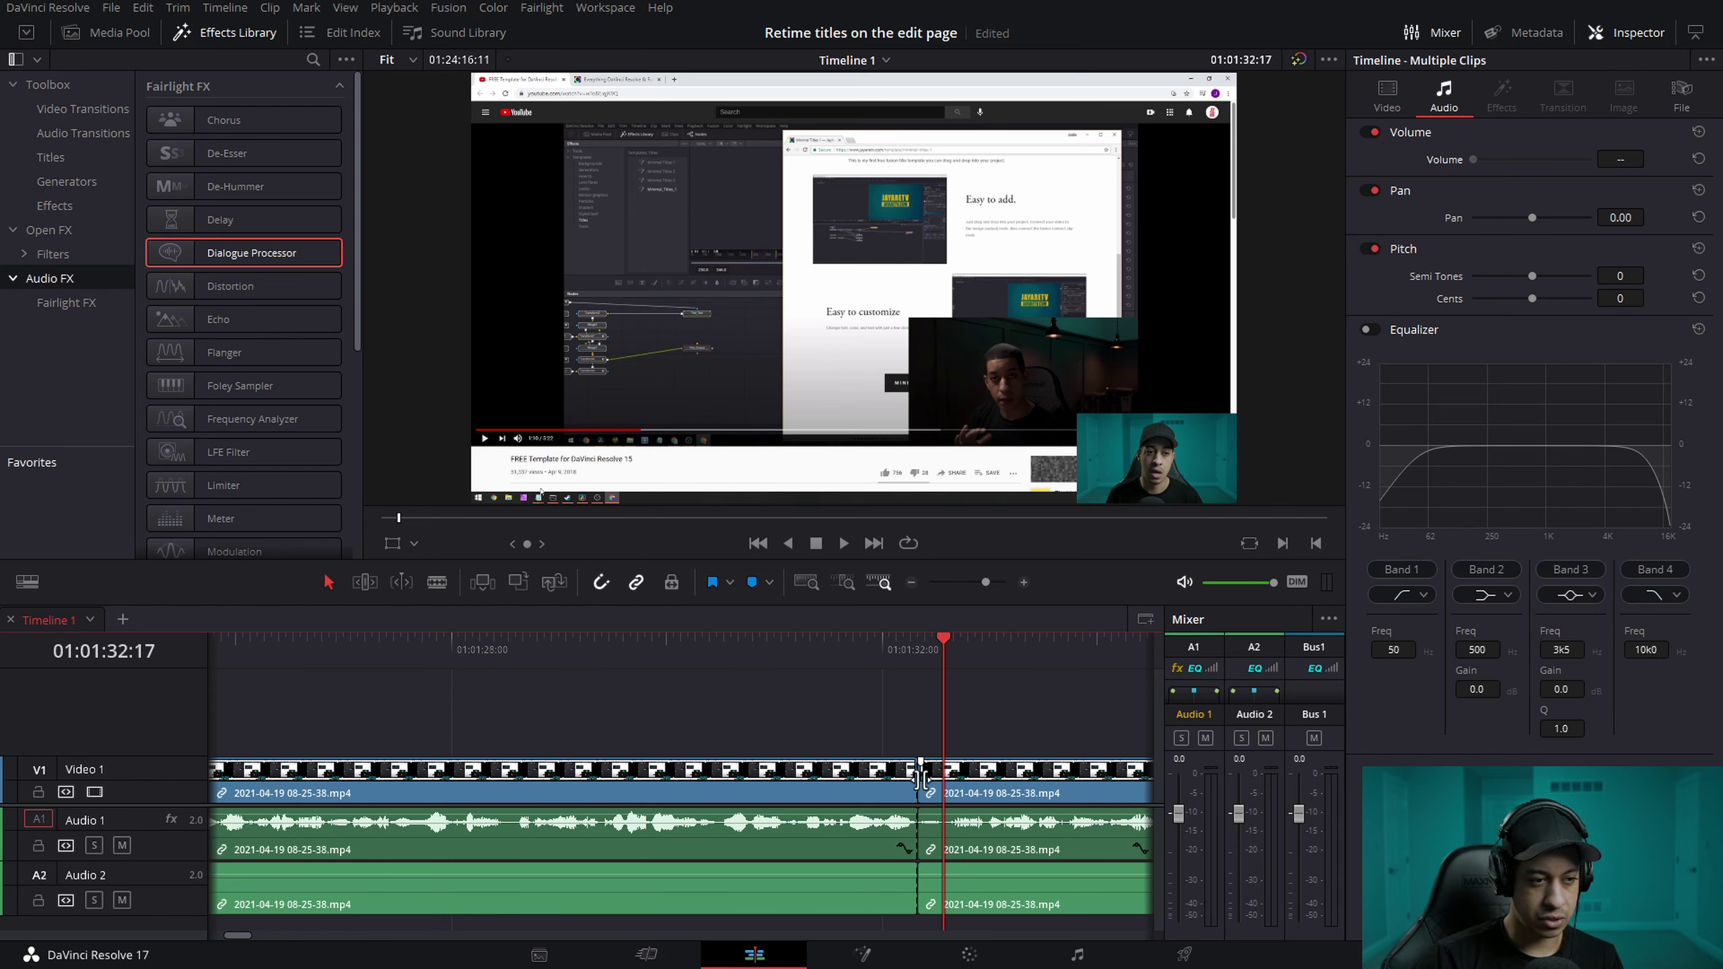
pyautogui.press('Up')
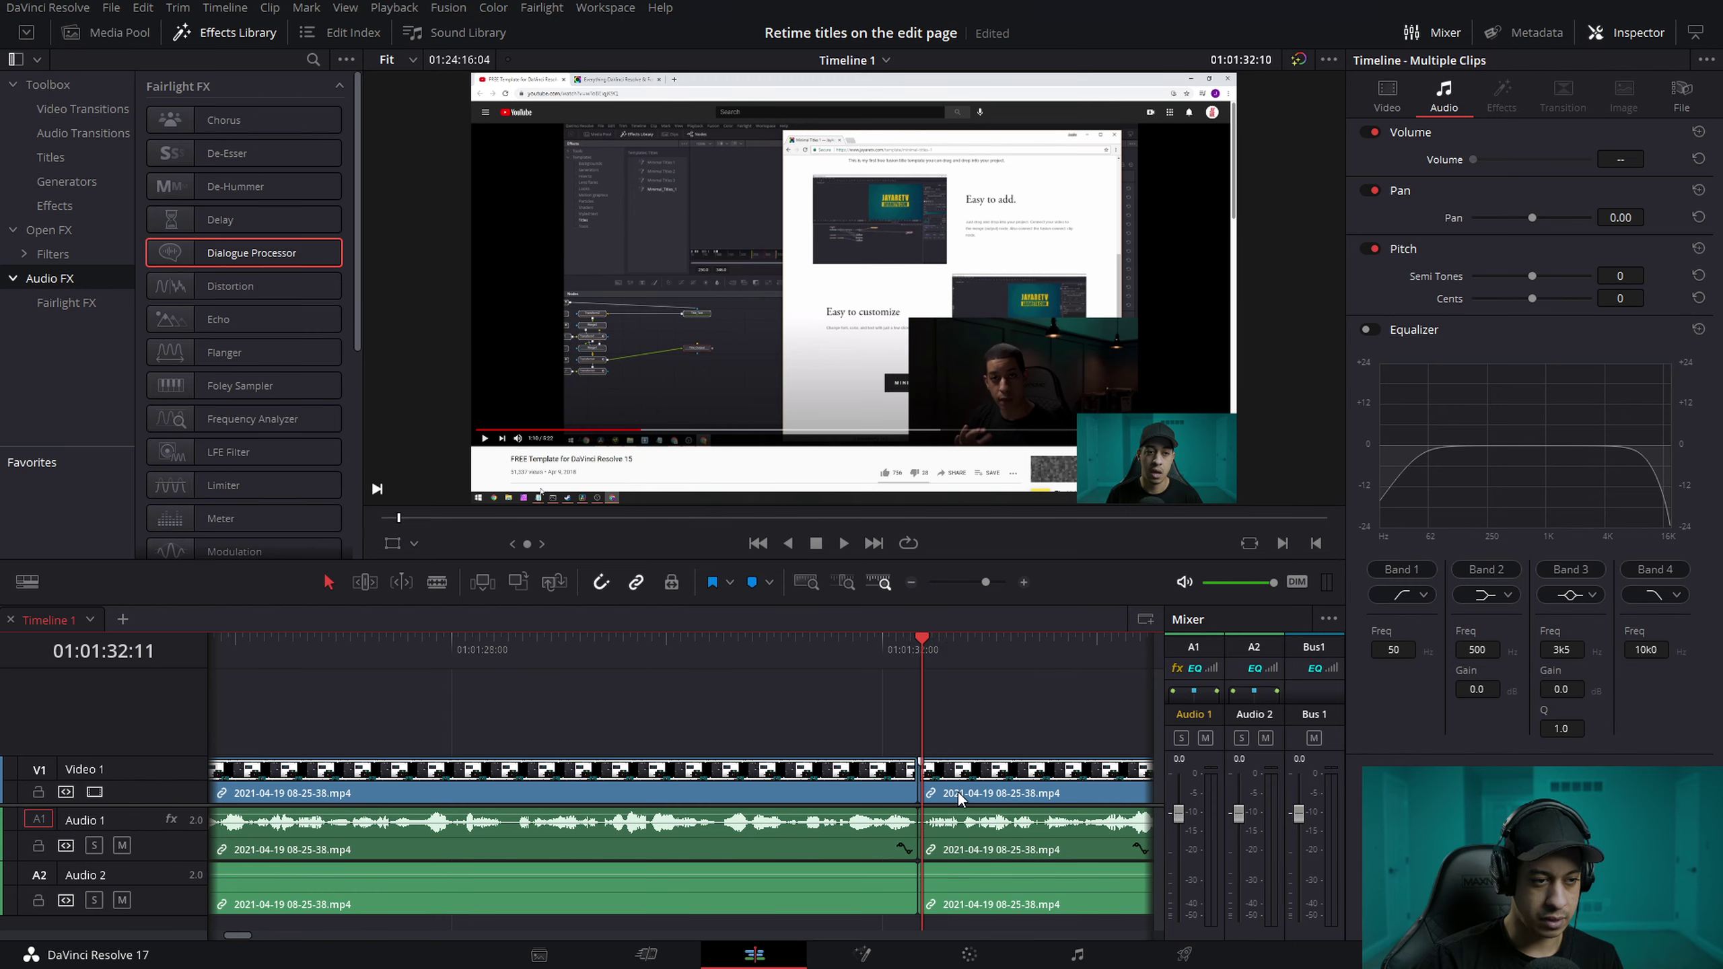
pyautogui.click(886, 642)
pyautogui.press('space')
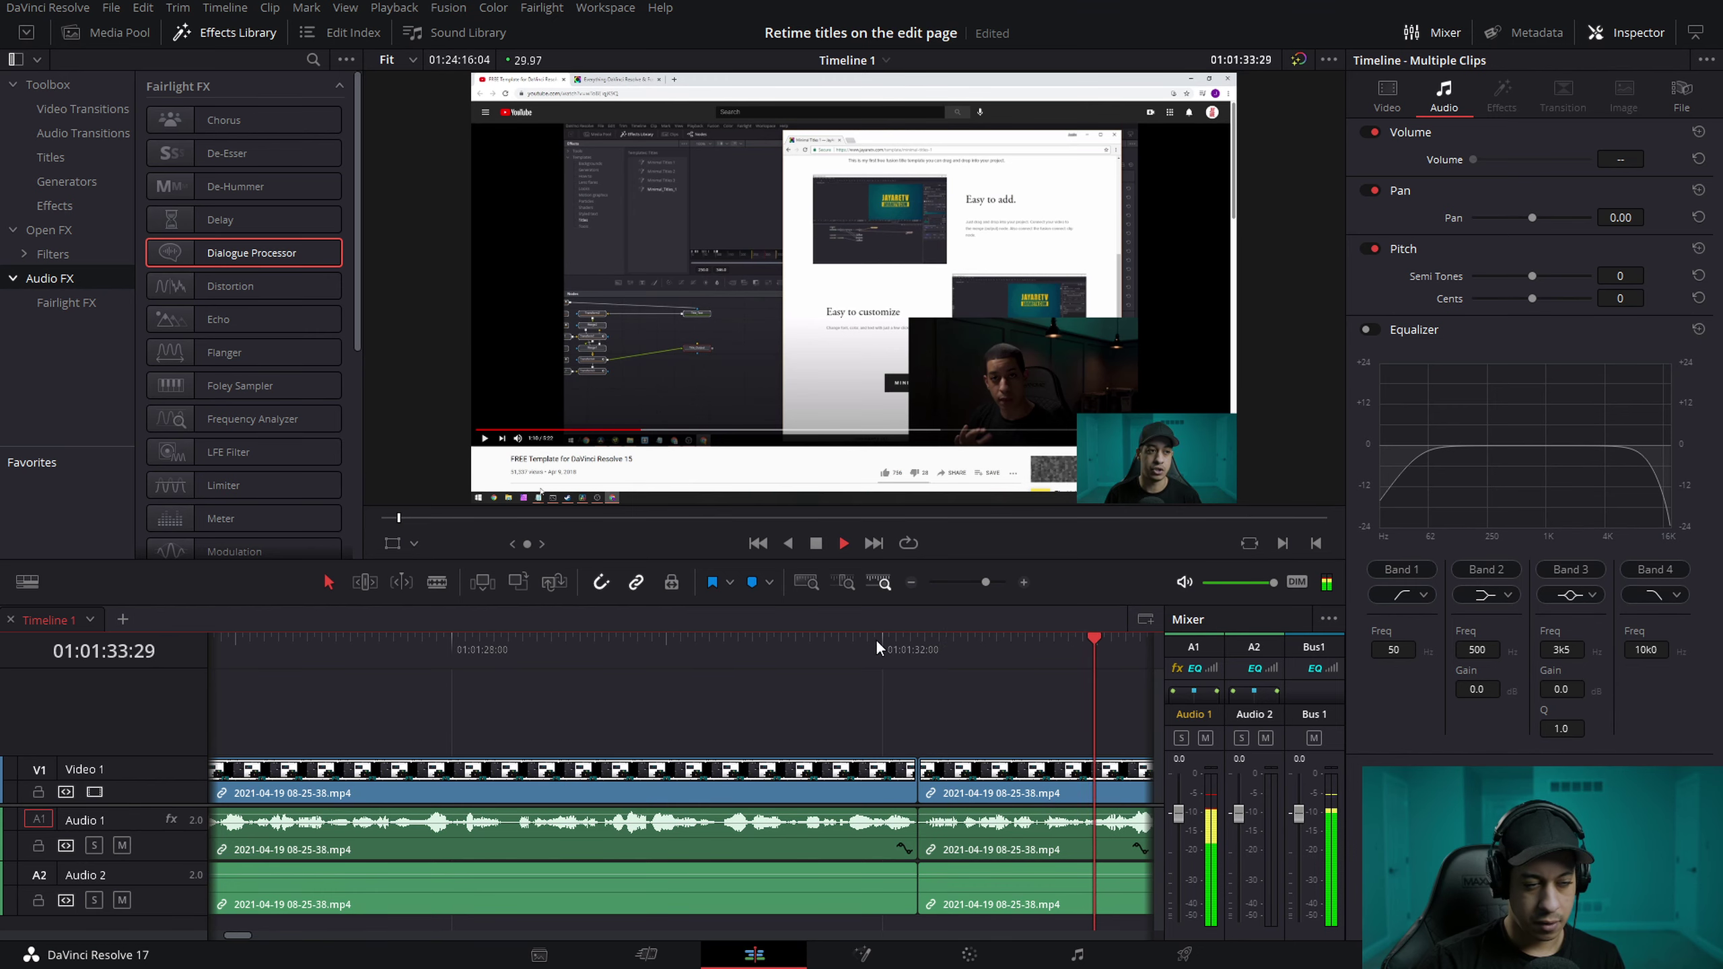
# Step: Ripple-trim a little more from the start of the clip after the 01:01:32 cut, and play across the cut
pyautogui.click(935, 648)
pyautogui.moveTo(930, 652)
pyautogui.mouseDown()
pyautogui.moveTo(972, 649)
pyautogui.moveTo(929, 646)
pyautogui.mouseUp()
pyautogui.click(842, 649)
pyautogui.press('space')
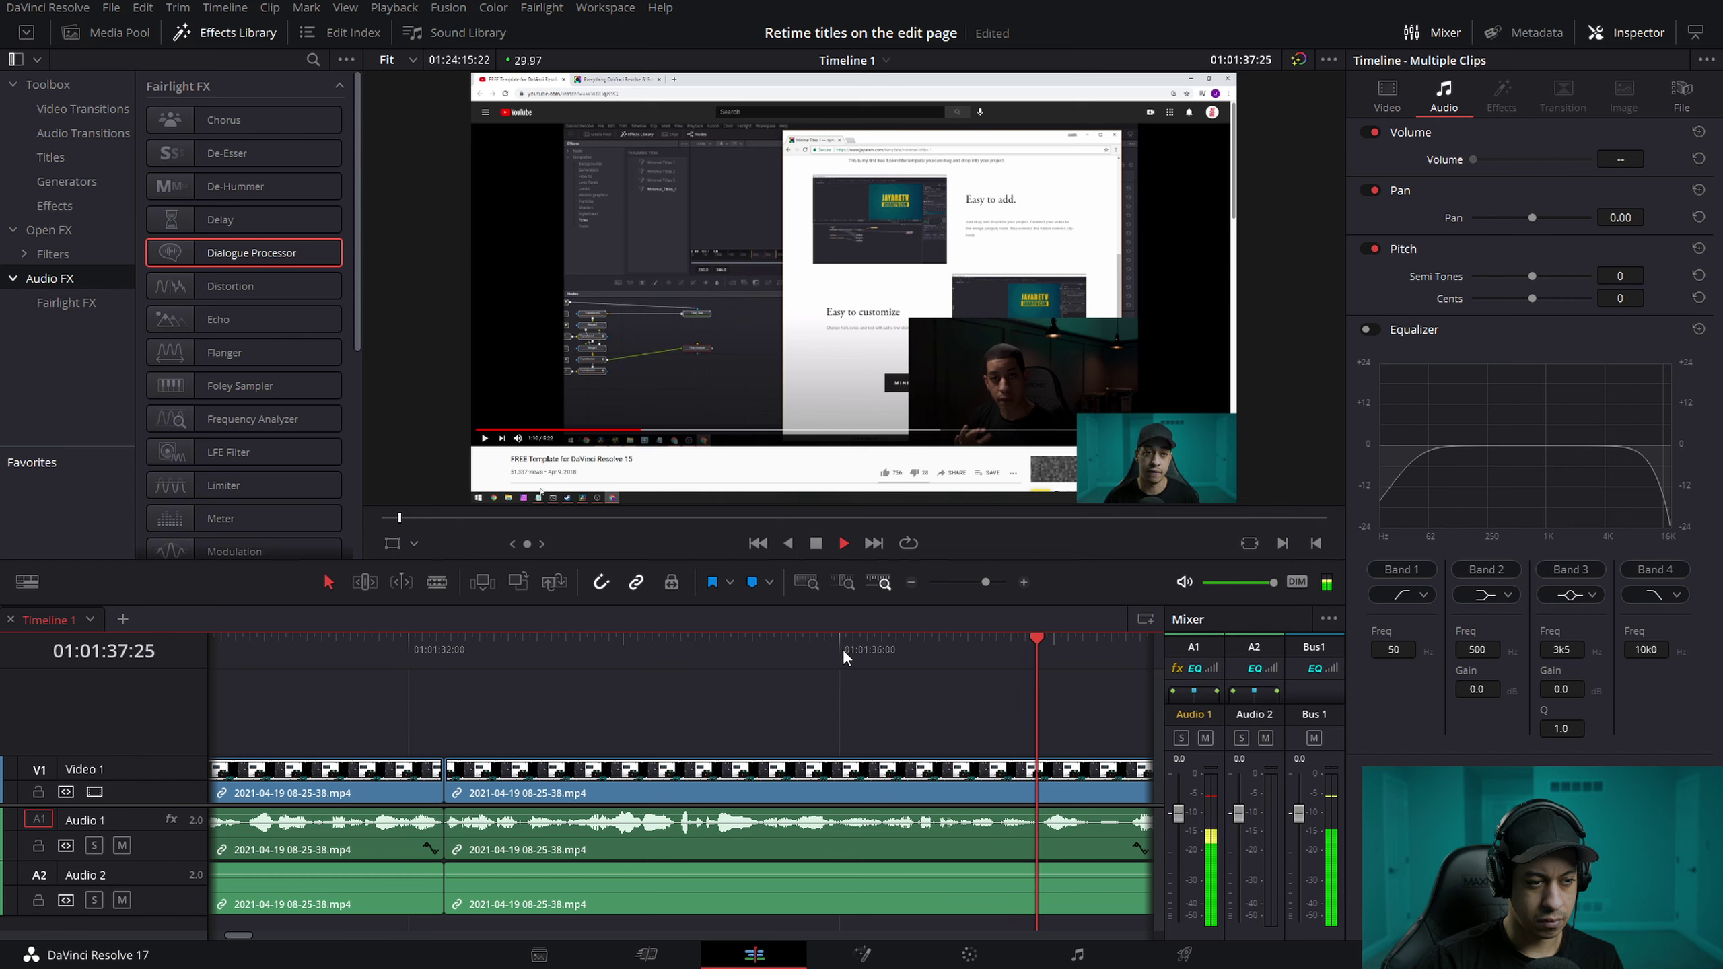
# Step: Split the clip at the pause near 01:01:38:10 and ripple-trim the silence that follows the cut
pyautogui.press('space')
pyautogui.moveTo(1138, 645); pyautogui.dragTo(1031, 646)
pyautogui.hotkey('ctrl', 'b')
pyautogui.click(1123, 643)
pyautogui.press('space')
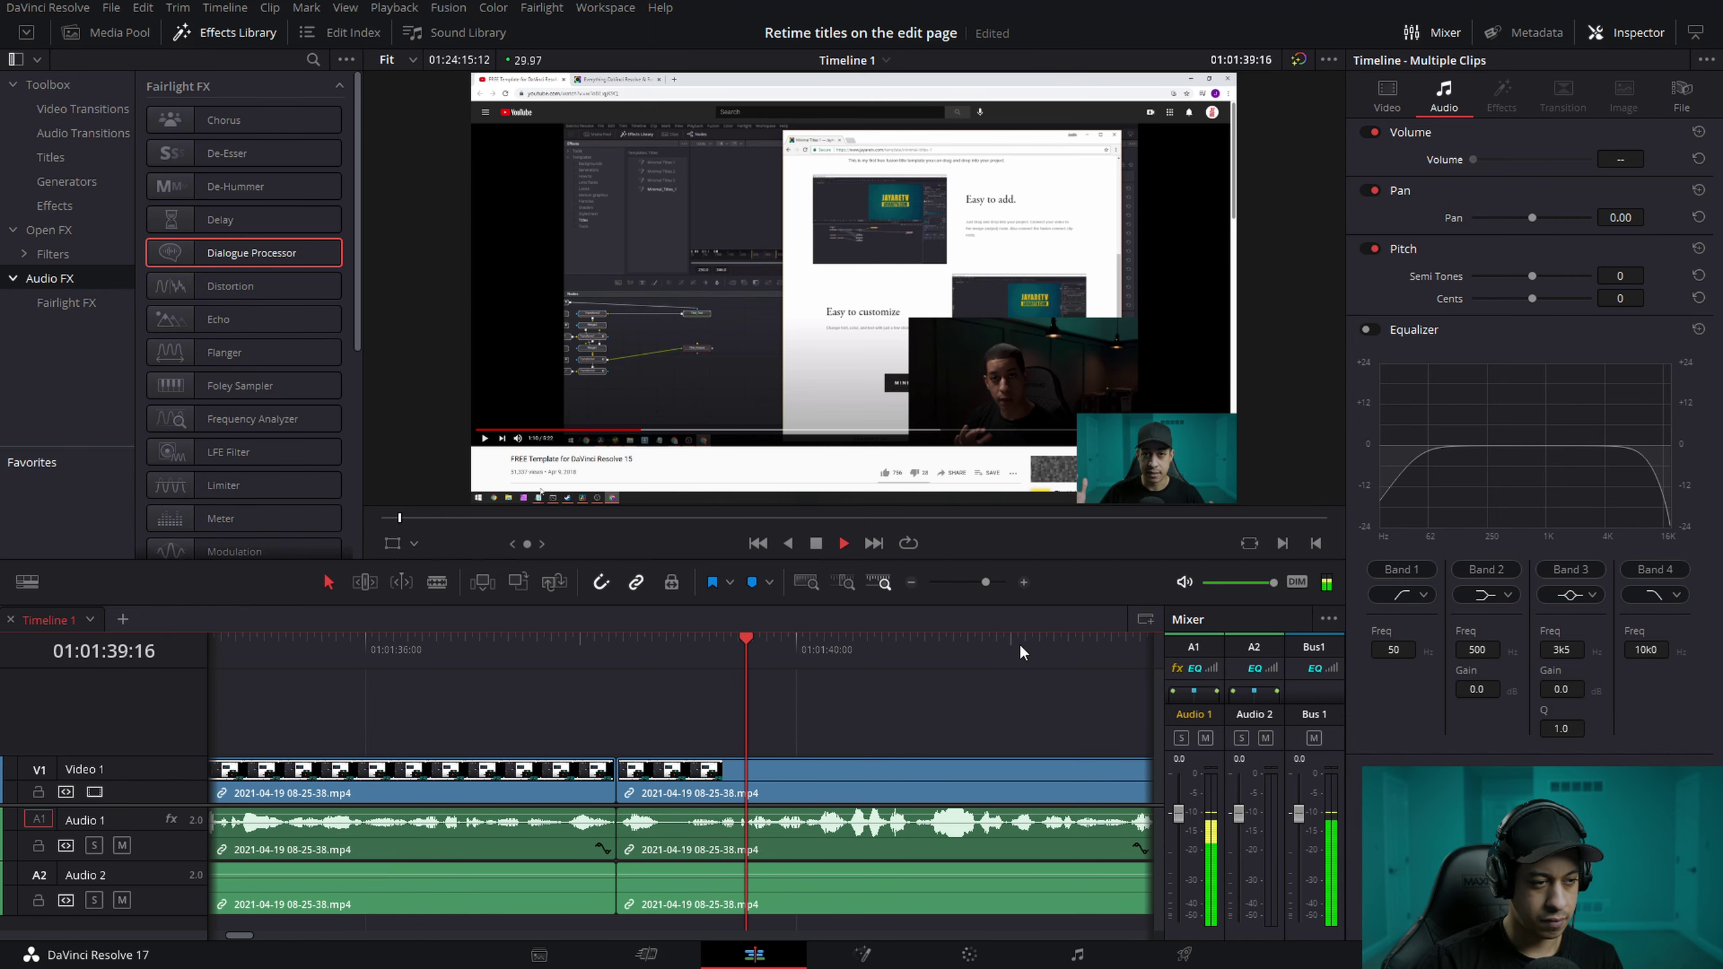
# Step: Split the clip near 01:01:38:24 and try to ripple-trim the pause after it, playing back the result
pyautogui.press('space')
pyautogui.moveTo(737, 655); pyautogui.dragTo(584, 657)
pyautogui.hotkey('ctrl', 'b')
pyautogui.hotkey('ctrl', 'shift', '[')
pyautogui.press('space')
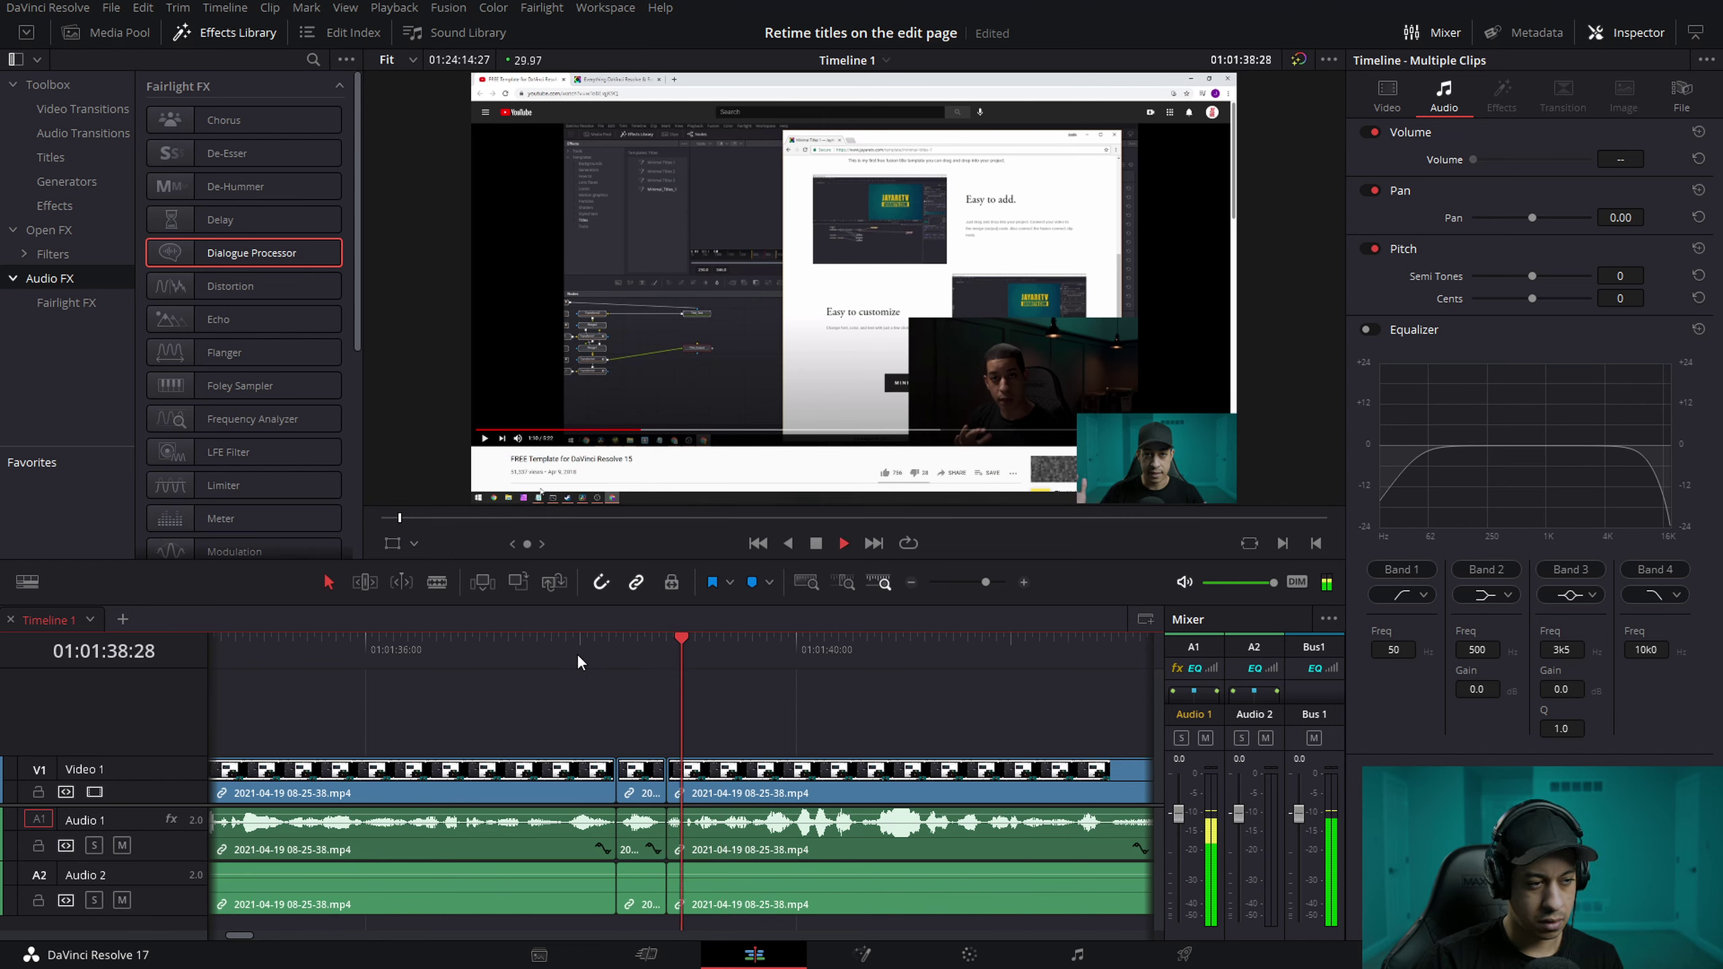
# Step: Undo the last ripple trim and trim the clip's start to 01:01:39:08 instead, playing back across the cut
pyautogui.press('space')
pyautogui.hotkey('ctrl', 'z')
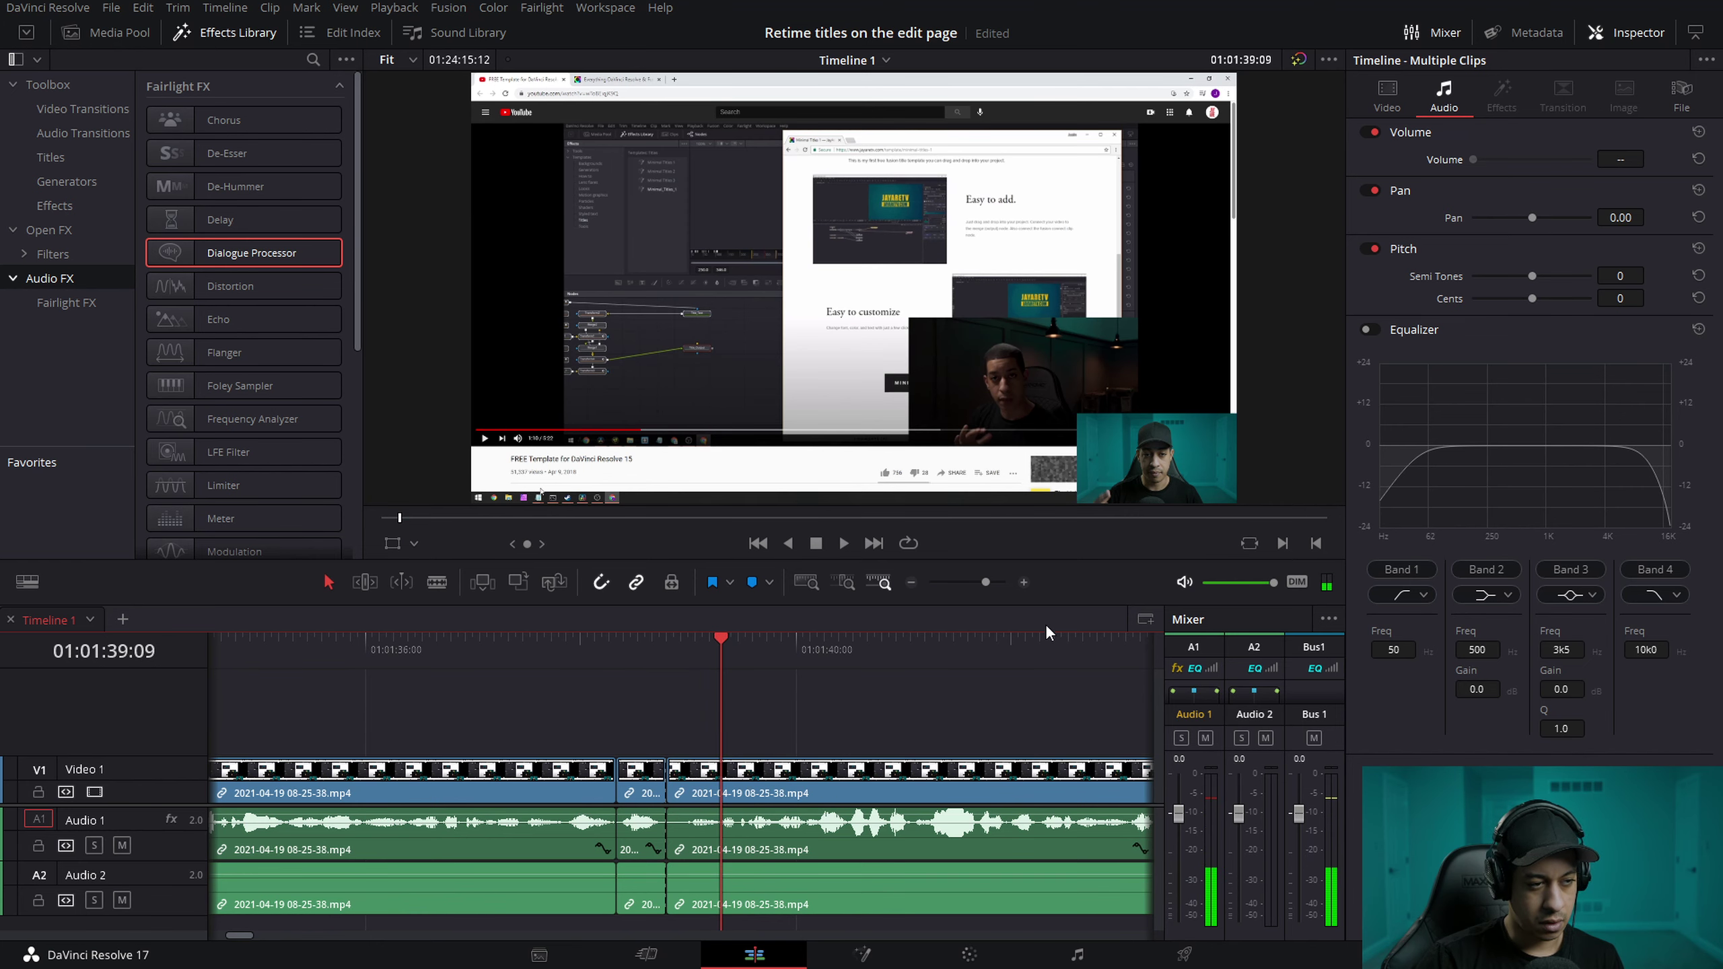
pyautogui.click(1024, 581)
pyautogui.moveTo(680, 648)
pyautogui.mouseDown()
pyautogui.moveTo(641, 649)
pyautogui.moveTo(671, 652)
pyautogui.mouseUp()
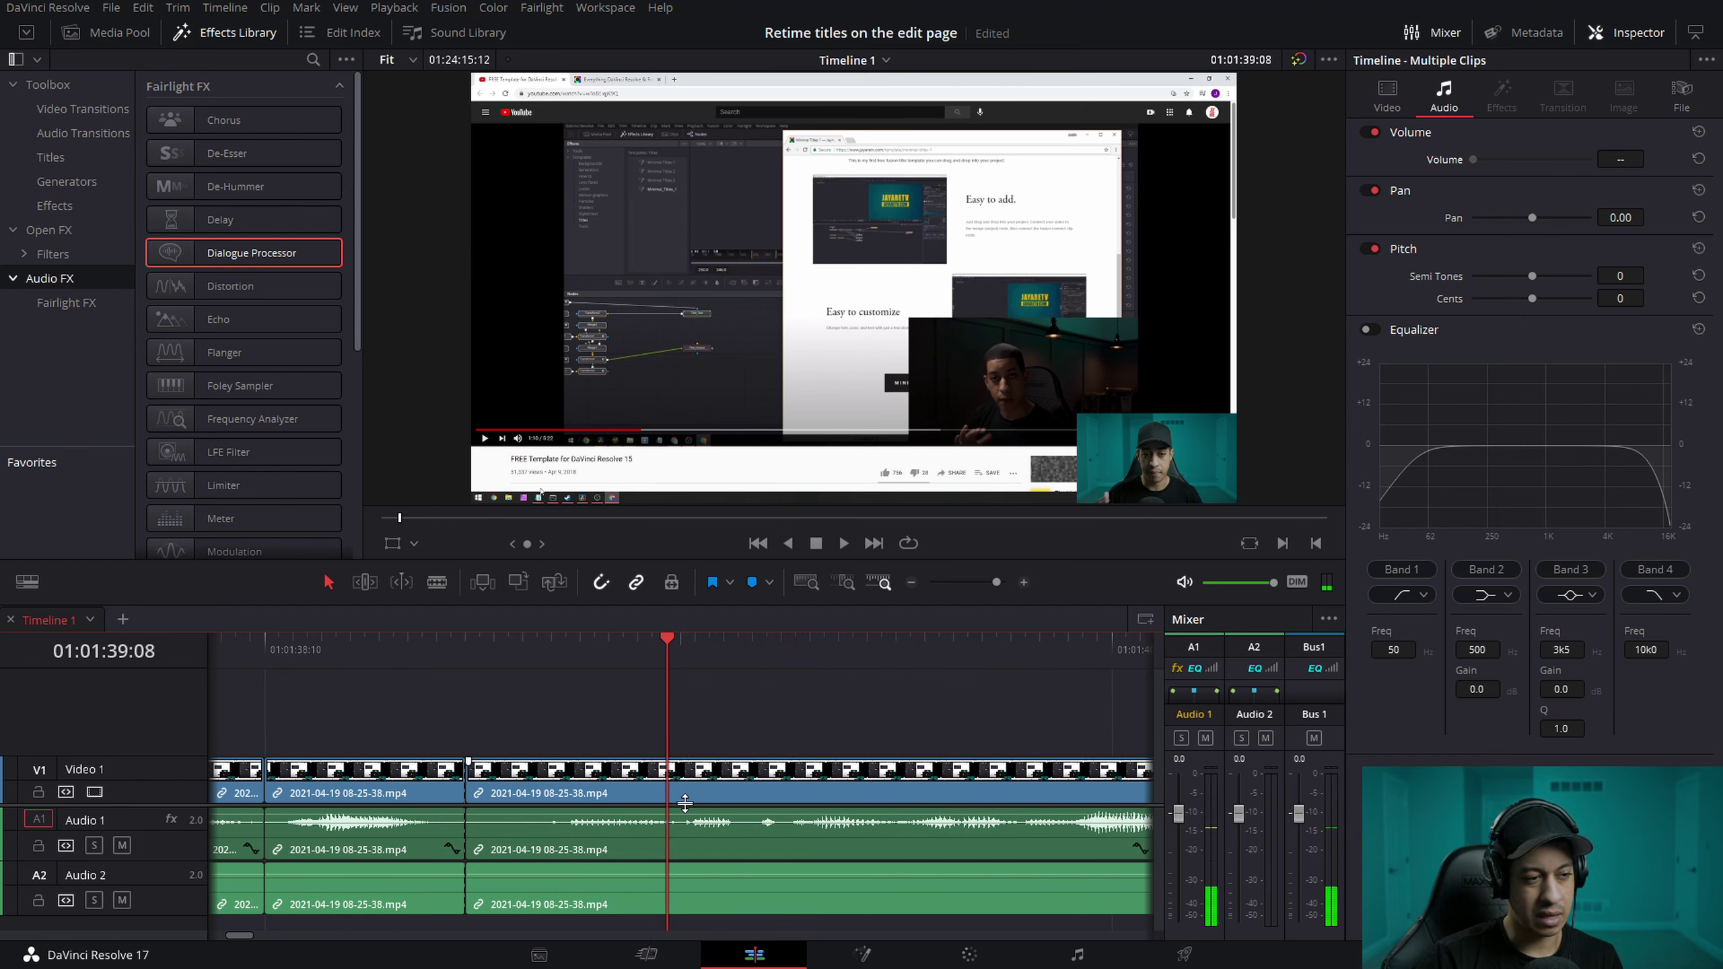
pyautogui.hotkey('shift', '[')
pyautogui.moveTo(357, 666); pyautogui.dragTo(283, 661)
pyautogui.moveTo(338, 651); pyautogui.dragTo(288, 659)
pyautogui.press('space')
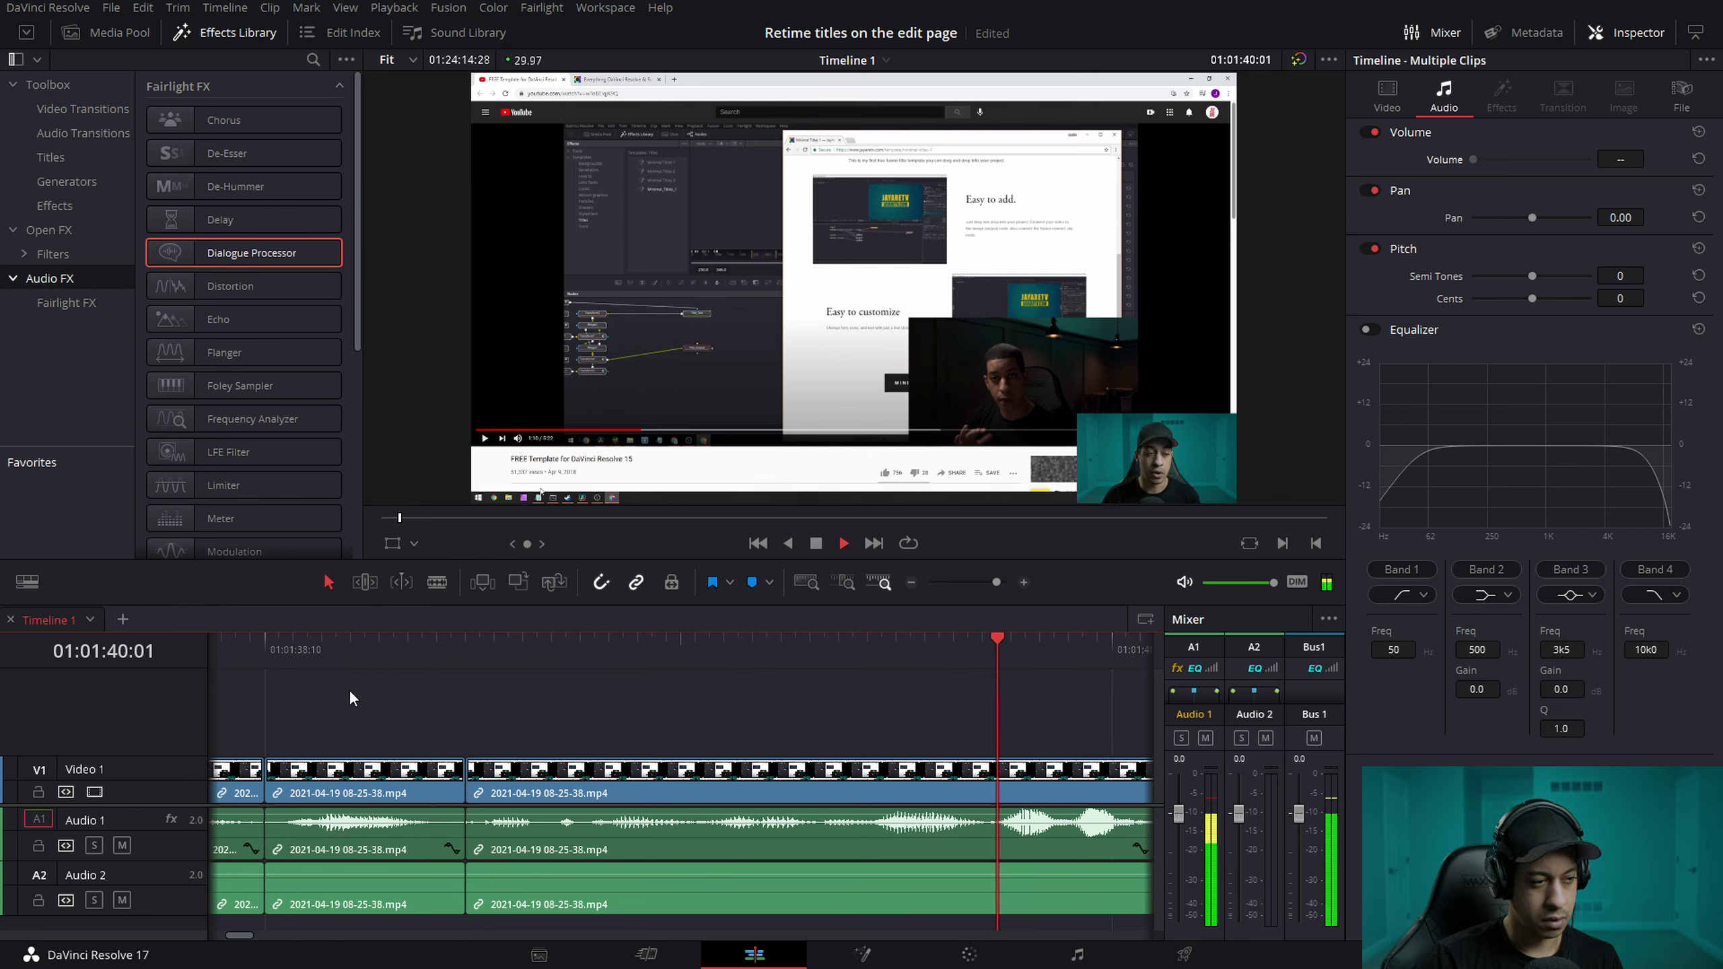
# Step: Play back the trimmed section from about 01:01:38 with a wider timeline view to judge its pacing
pyautogui.press('space')
pyautogui.click(911, 582)
pyautogui.click(912, 581)
pyautogui.click(494, 652)
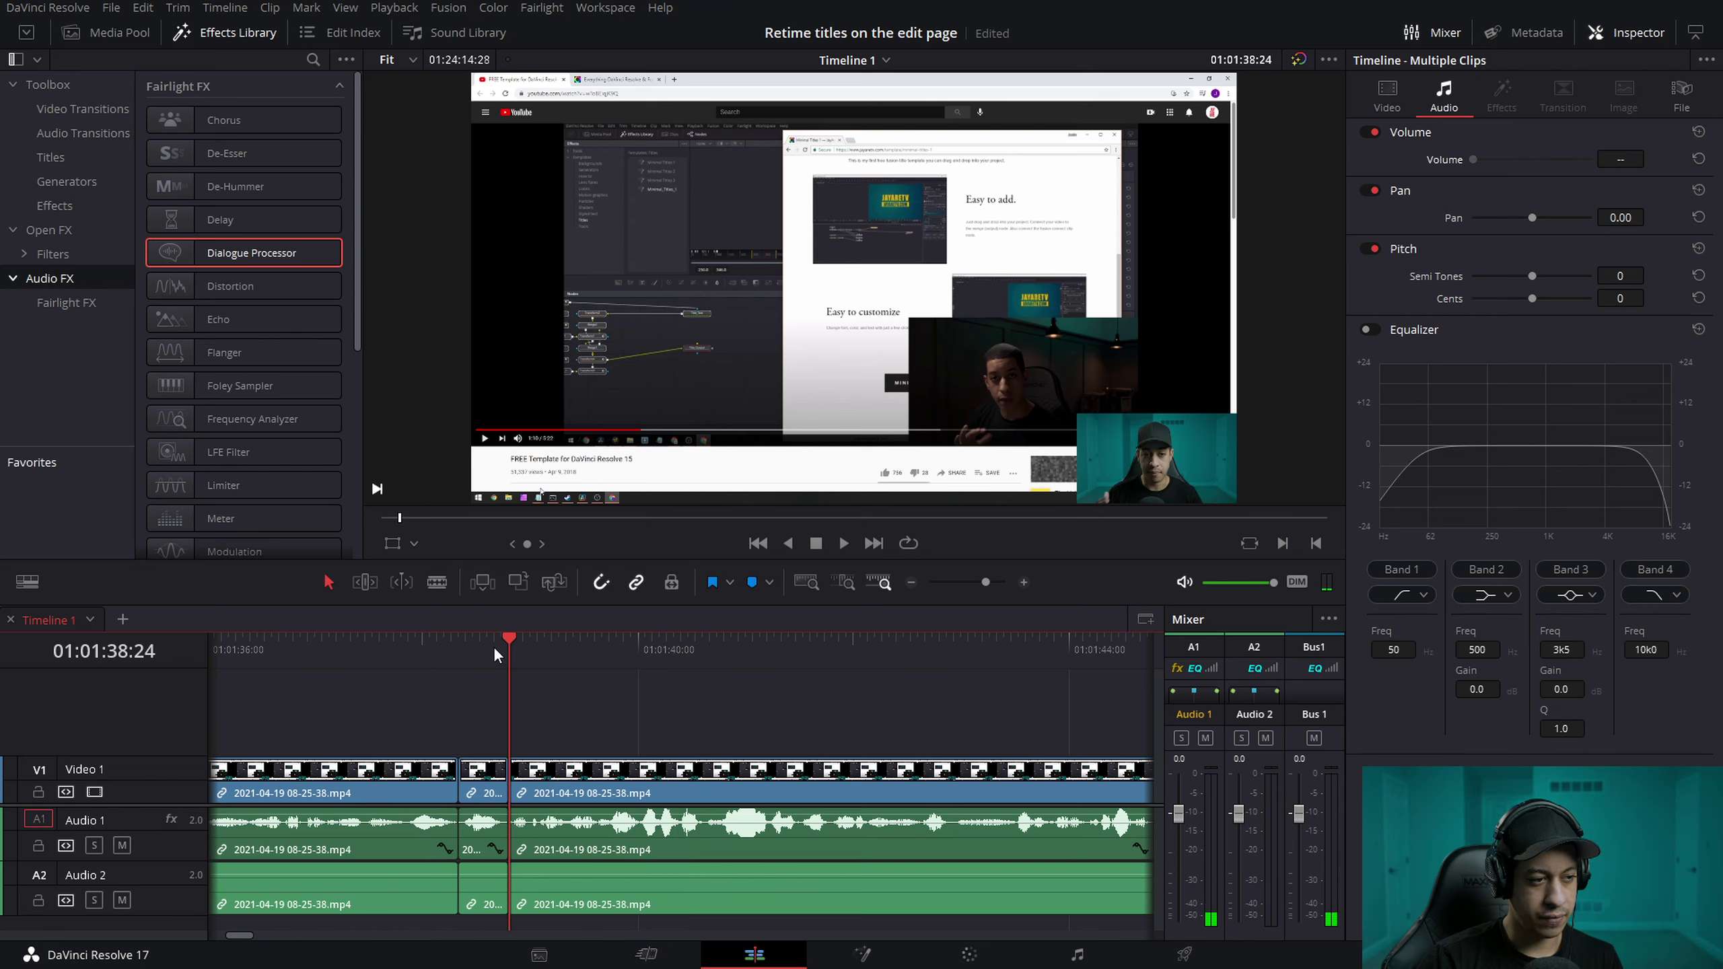
pyautogui.click(466, 651)
pyautogui.press('space')
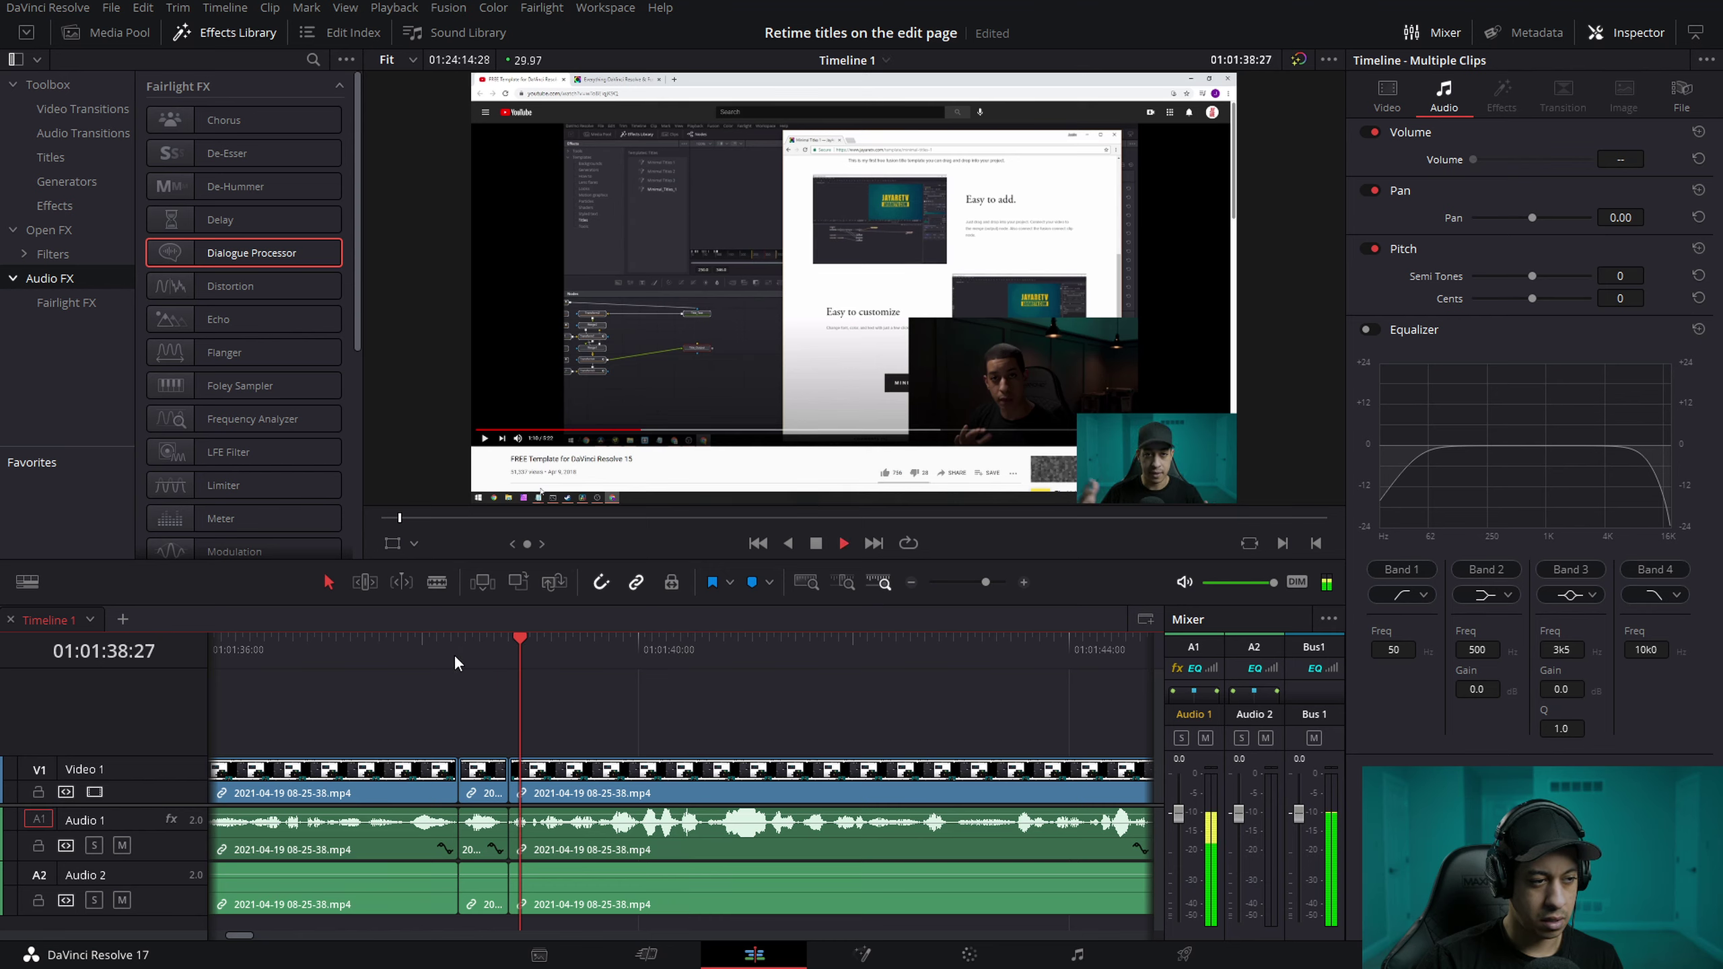
pyautogui.press('space')
pyautogui.press('space')
pyautogui.press('space')
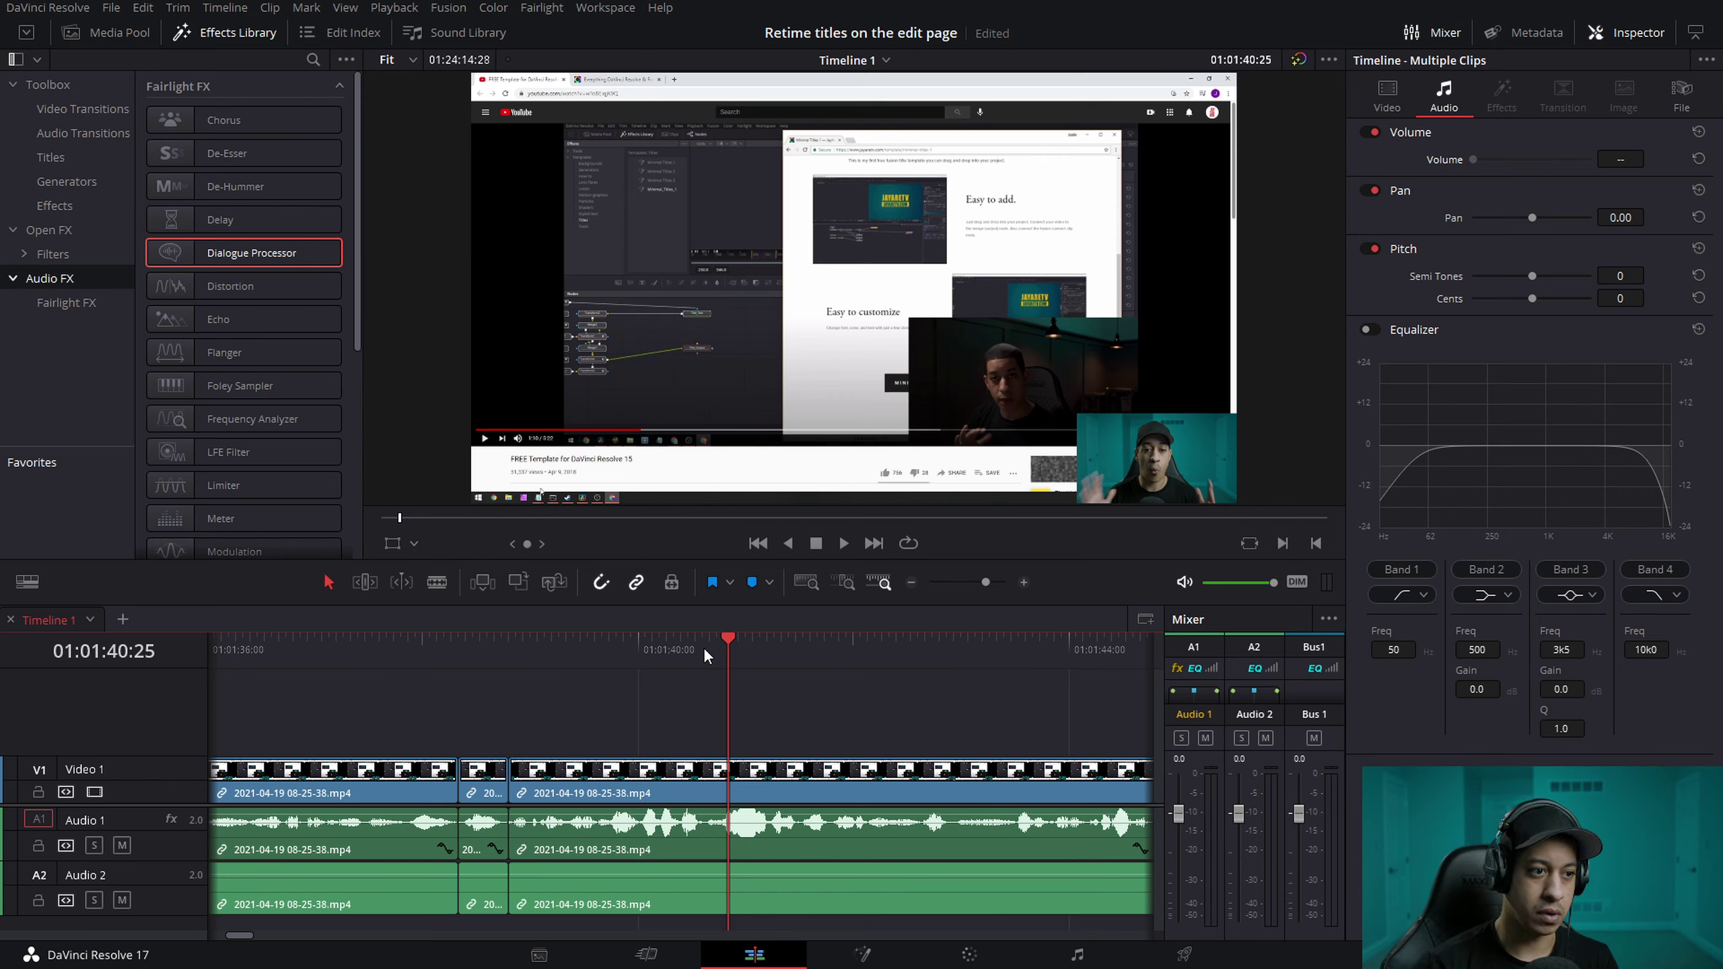
# Step: Play on from 01:01:40:06, split the clip at the next pause and ripple-trim that pause
pyautogui.click(660, 650)
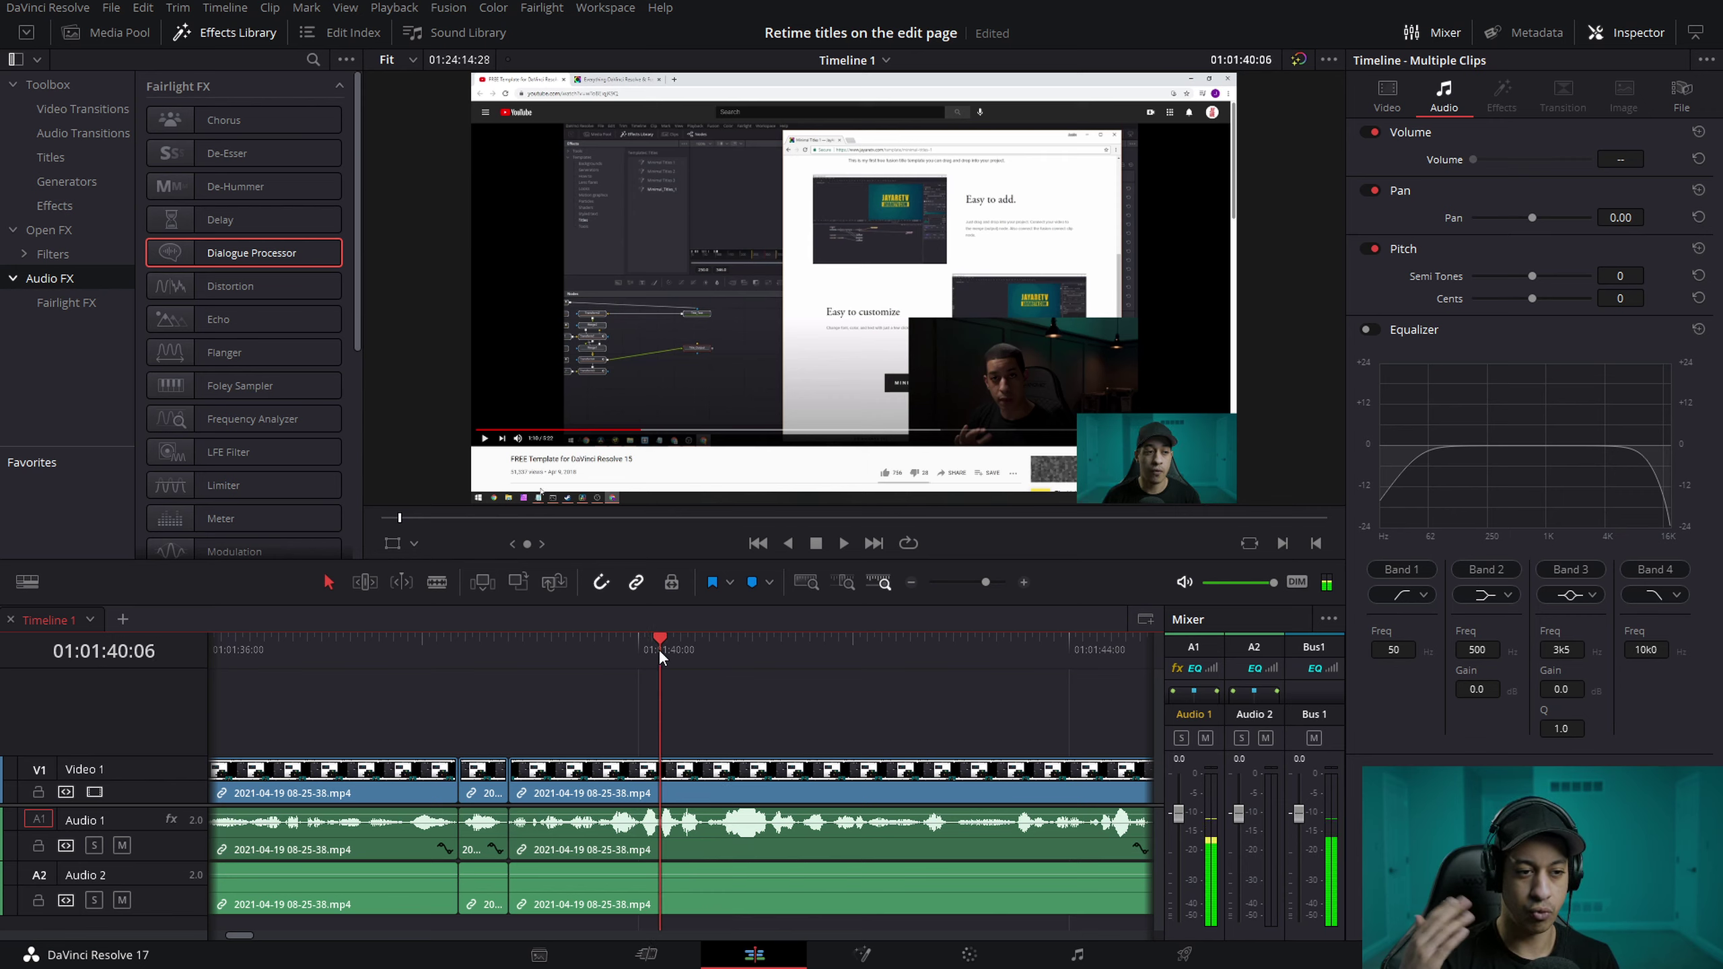
pyautogui.press('space')
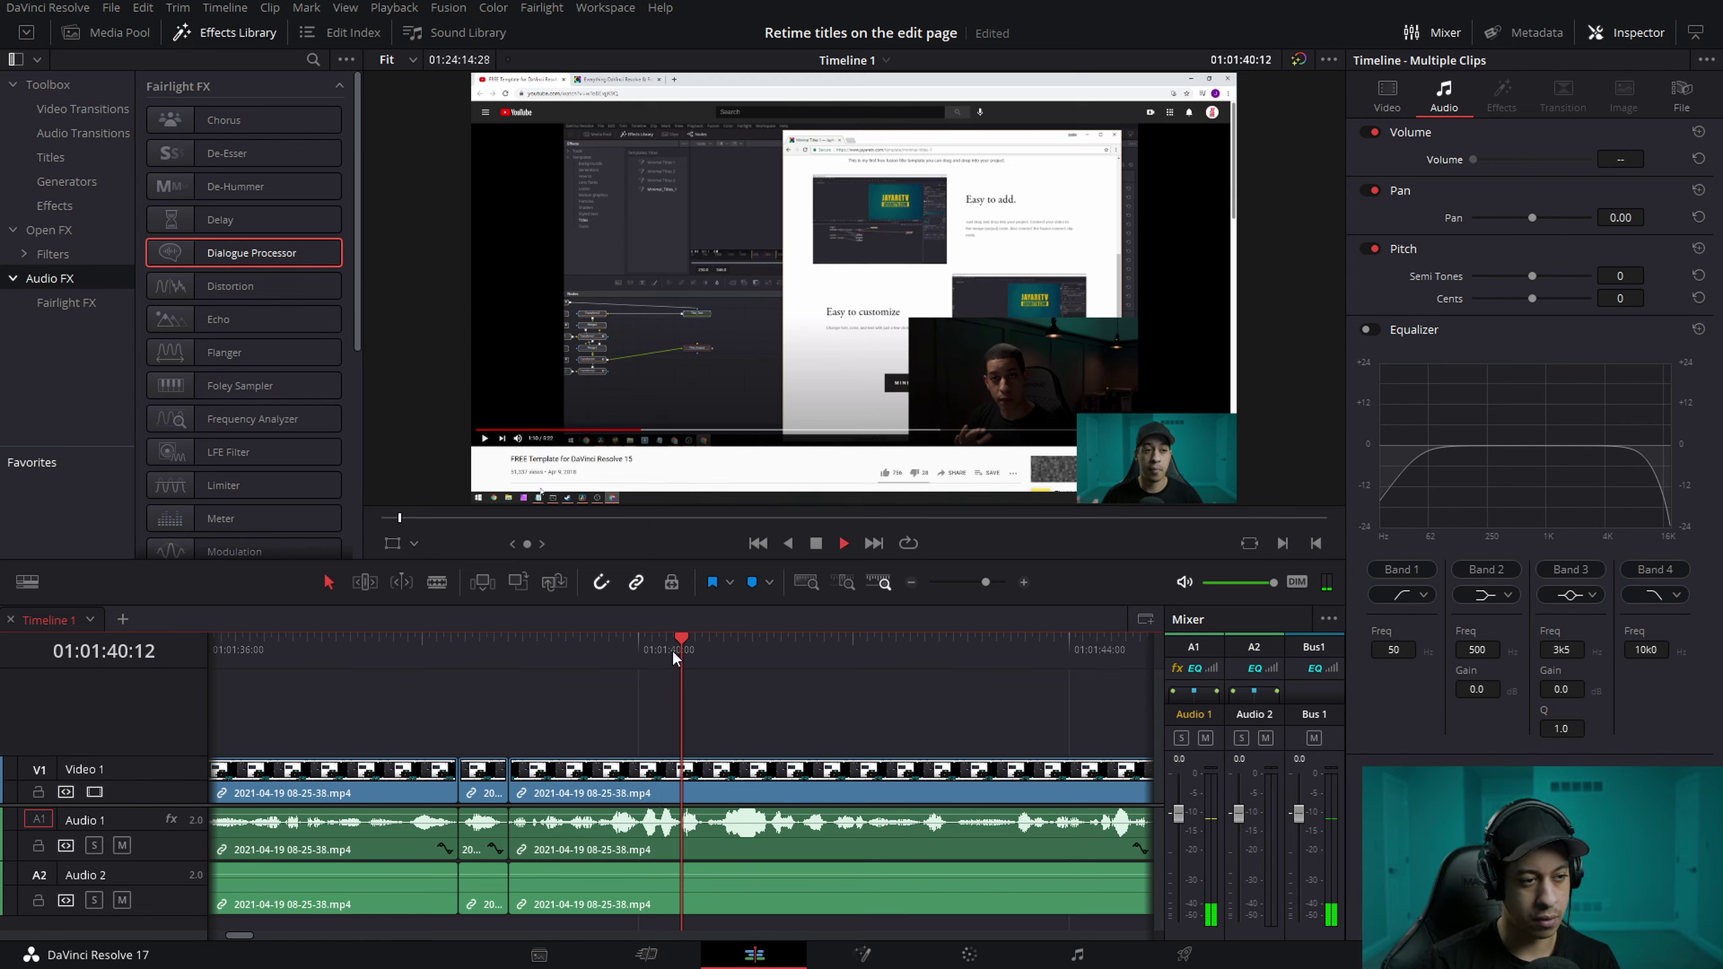
pyautogui.click(915, 650)
pyautogui.moveTo(954, 653); pyautogui.dragTo(1015, 650)
pyautogui.hotkey('ctrl', 'b')
pyautogui.hotkey('ctrl', 'shift', '[')
# Step: Split the clip at the pause near 01:01:46 and ripple-trim the silence after the cut
pyautogui.click(879, 650)
pyautogui.click(854, 650)
pyautogui.click(868, 647)
pyautogui.moveTo(870, 646); pyautogui.dragTo(833, 645)
pyautogui.hotkey('ctrl', 'b')
pyautogui.hotkey('ctrl', 'shift', '[')
# Step: Split the clip near 01:01:47:25 and ripple-trim the beginning of the part that follows
pyautogui.click(736, 641)
pyautogui.click(513, 654)
pyautogui.hotkey('ctrl', 'b')
pyautogui.hotkey('ctrl', 'shift', '[')
# Step: Ripple-trim the clip after the 01:01:47 cut in two further passes, cutting to 01:01:49:05 in the second
pyautogui.click(392, 644)
pyautogui.click(572, 651)
pyautogui.click(442, 647)
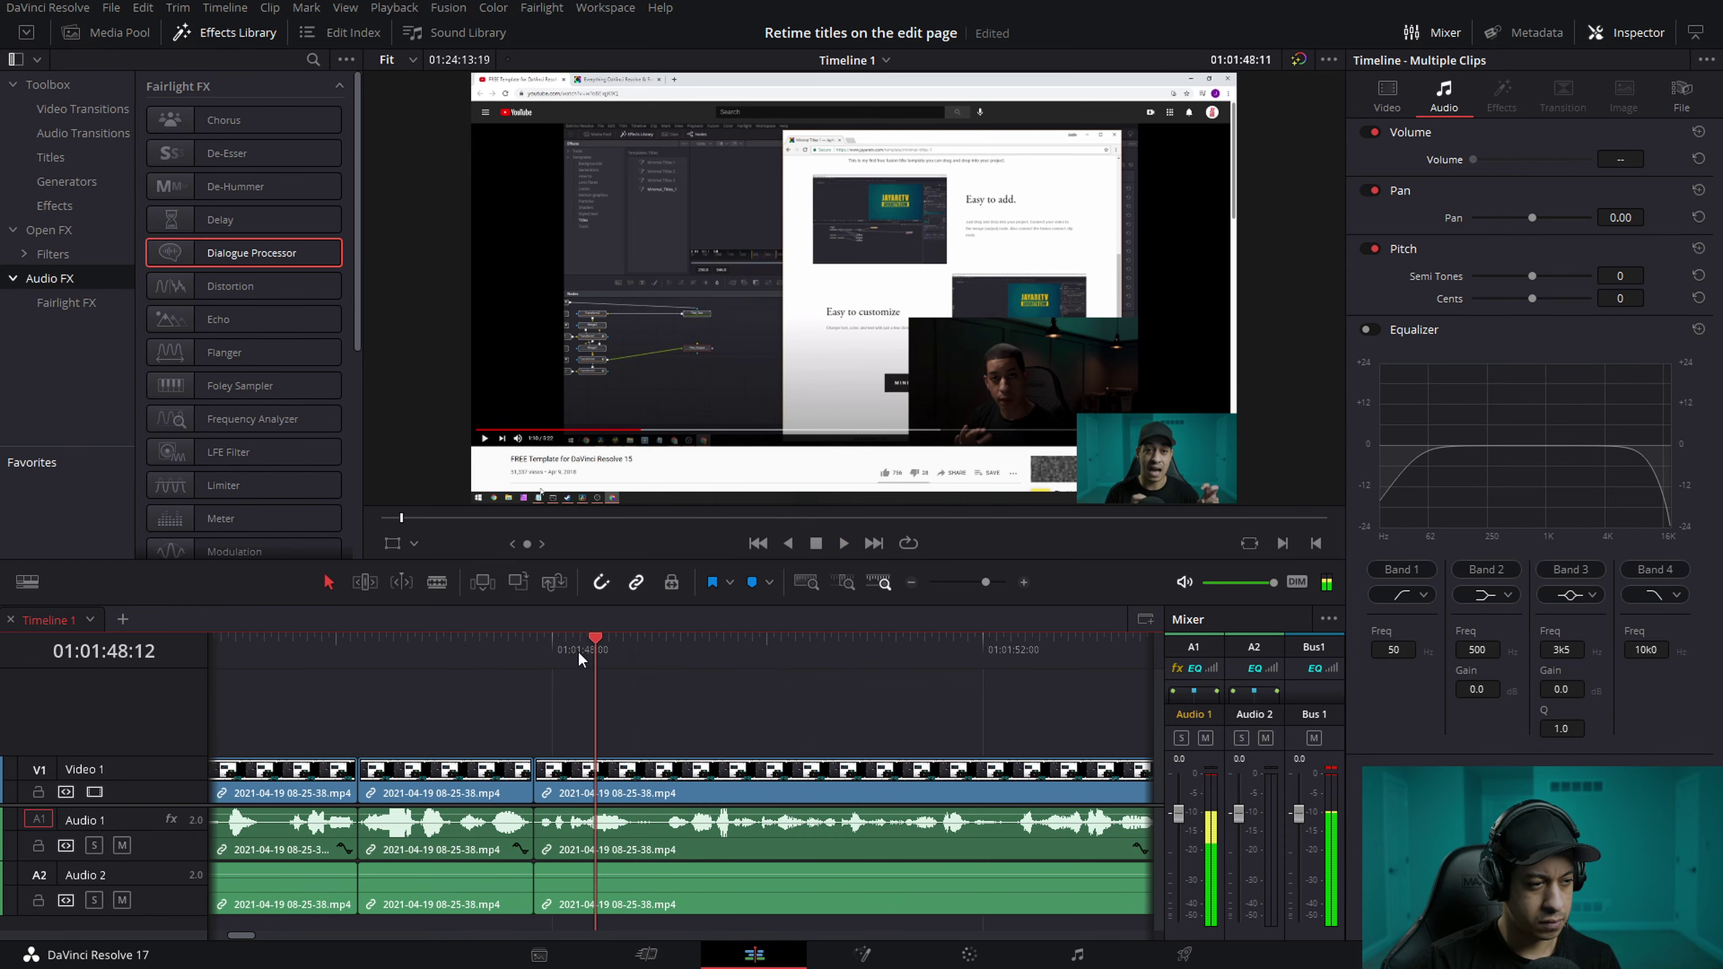
pyautogui.click(571, 649)
pyautogui.hotkey('ctrl', 'shift', '[')
pyautogui.click(441, 646)
pyautogui.moveTo(610, 651); pyautogui.dragTo(640, 652)
pyautogui.click(442, 648)
pyautogui.click(636, 648)
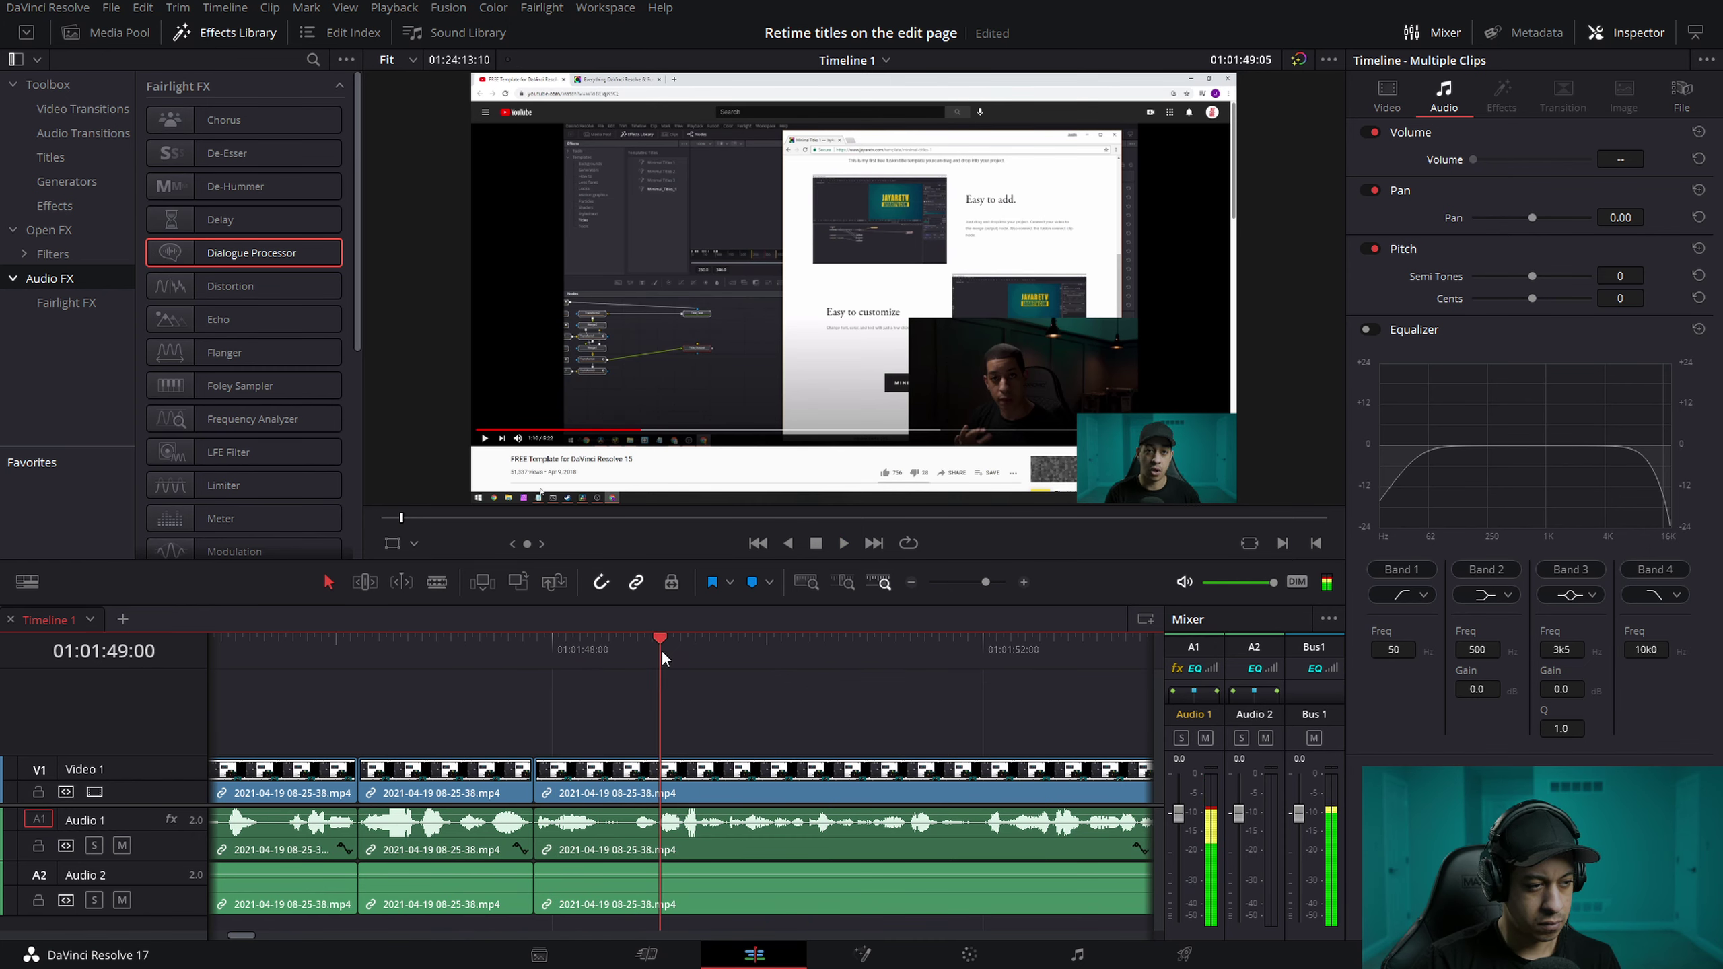
pyautogui.hotkey('ctrl', 'shift', '[')
# Step: Split the clip at the pause just before 01:01:50, ripple-trim the pause and play across the new cut
pyautogui.moveTo(584, 652); pyautogui.dragTo(760, 648)
pyautogui.hotkey('ctrl', 'b')
pyautogui.click(832, 650)
pyautogui.hotkey('ctrl', 'shift', '[')
pyautogui.click(649, 651)
pyautogui.press('l')
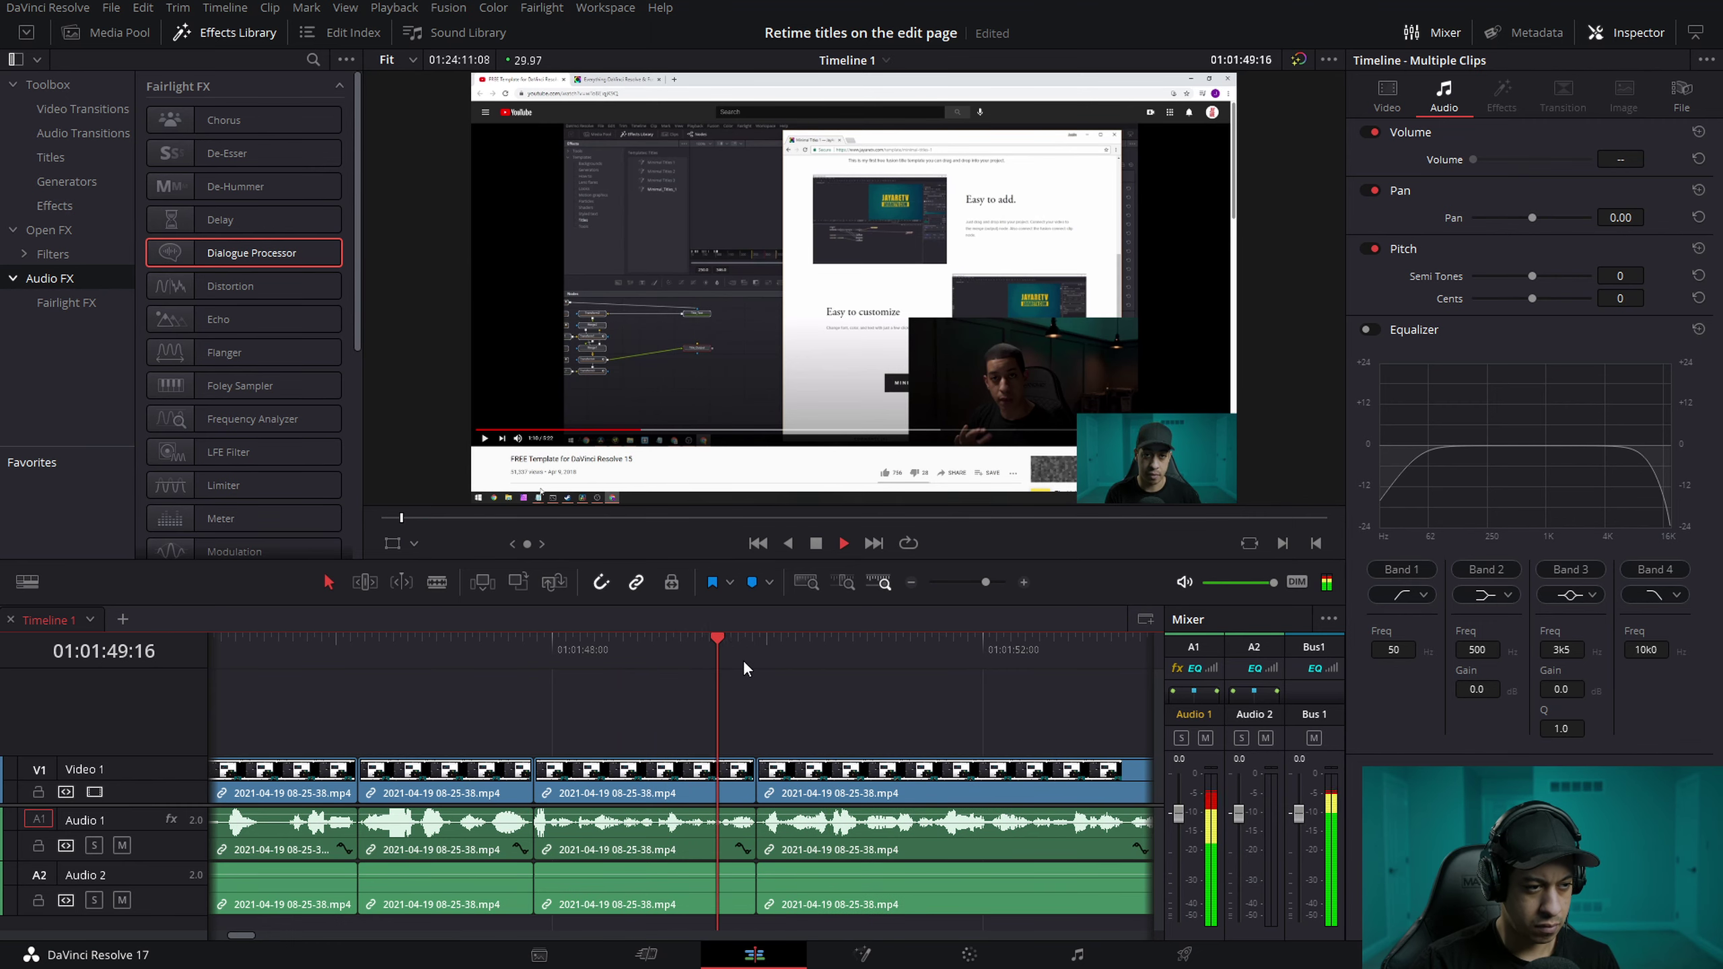
# Step: Split the clip at the pause just after 01:02:00, ripple-trim the pause and play from before the cut
pyautogui.press('l')
pyautogui.moveTo(869, 641); pyautogui.dragTo(929, 642)
pyautogui.hotkey('ctrl', 'b')
pyautogui.click(965, 643)
pyautogui.hotkey('ctrl', 'shift', '[')
pyautogui.click(902, 643)
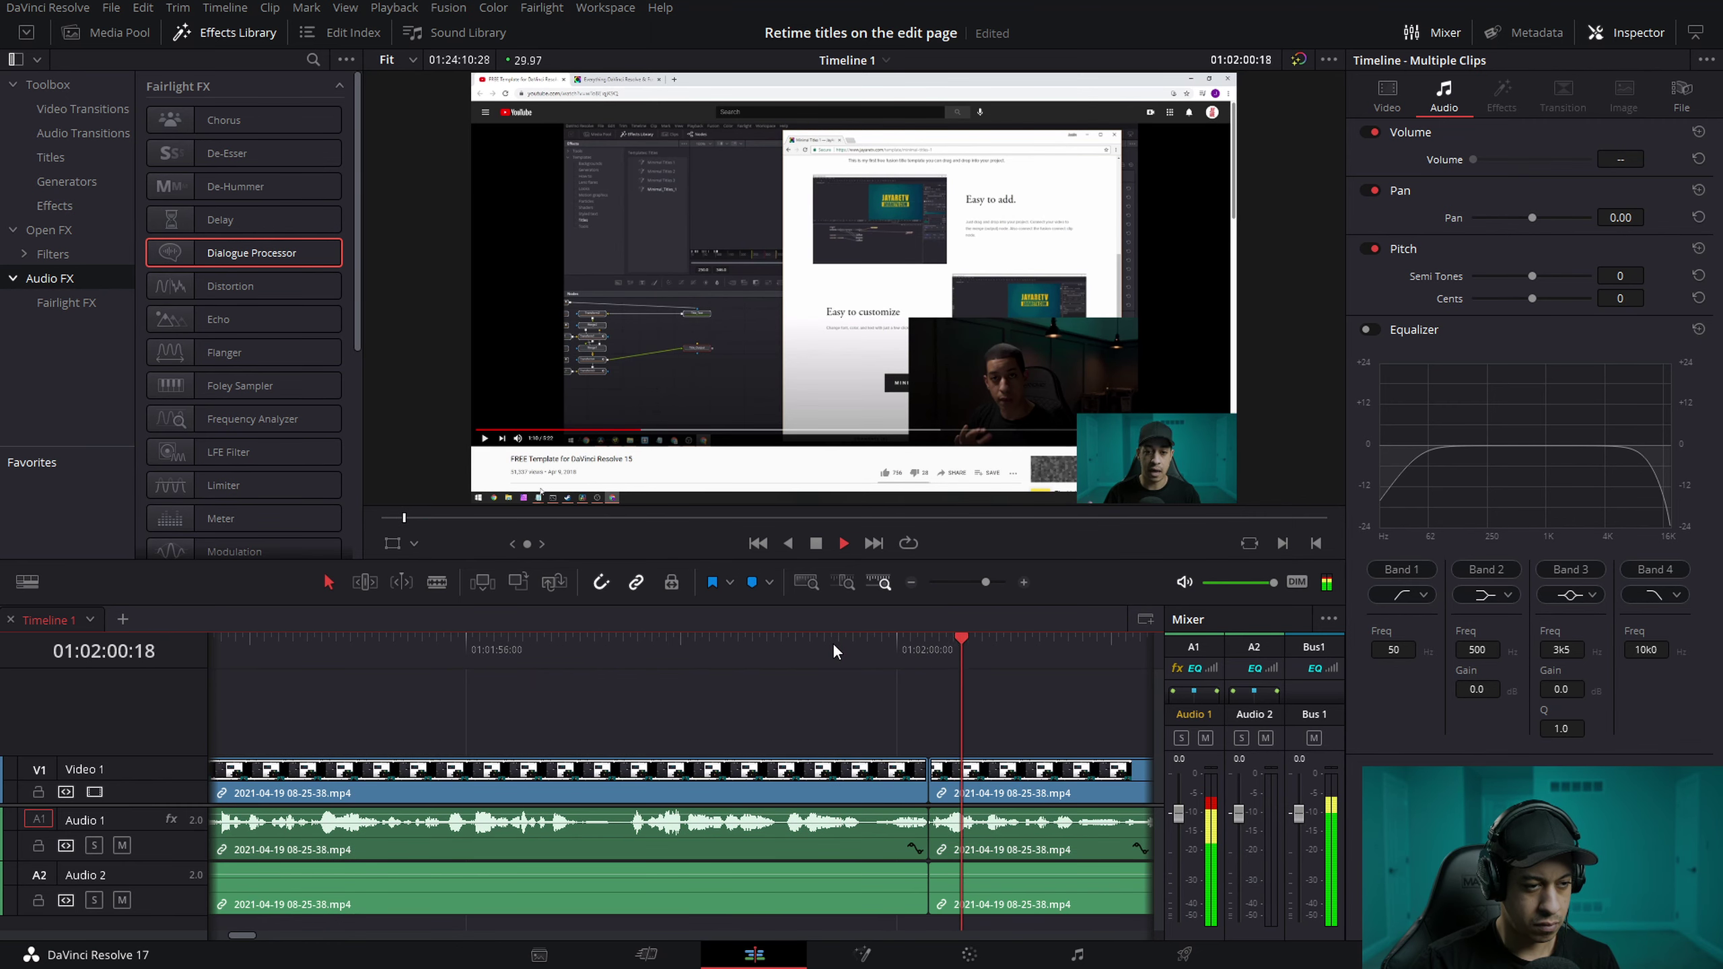
# Step: Split the clip at the pause near 01:02:01:20 and ripple-trim the silence after the cut
pyautogui.moveTo(616, 642); pyautogui.dragTo(599, 644)
pyautogui.hotkey('ctrl', 'b')
pyautogui.click(645, 647)
pyautogui.hotkey('ctrl', 'shift', '[')
pyautogui.click(499, 646)
# Step: Split the clip at the pause near 01:02:04:12, ripple-trim the pause and stop after playing across the cut
pyautogui.press('l')
pyautogui.press('l')
pyautogui.moveTo(847, 645); pyautogui.dragTo(915, 645)
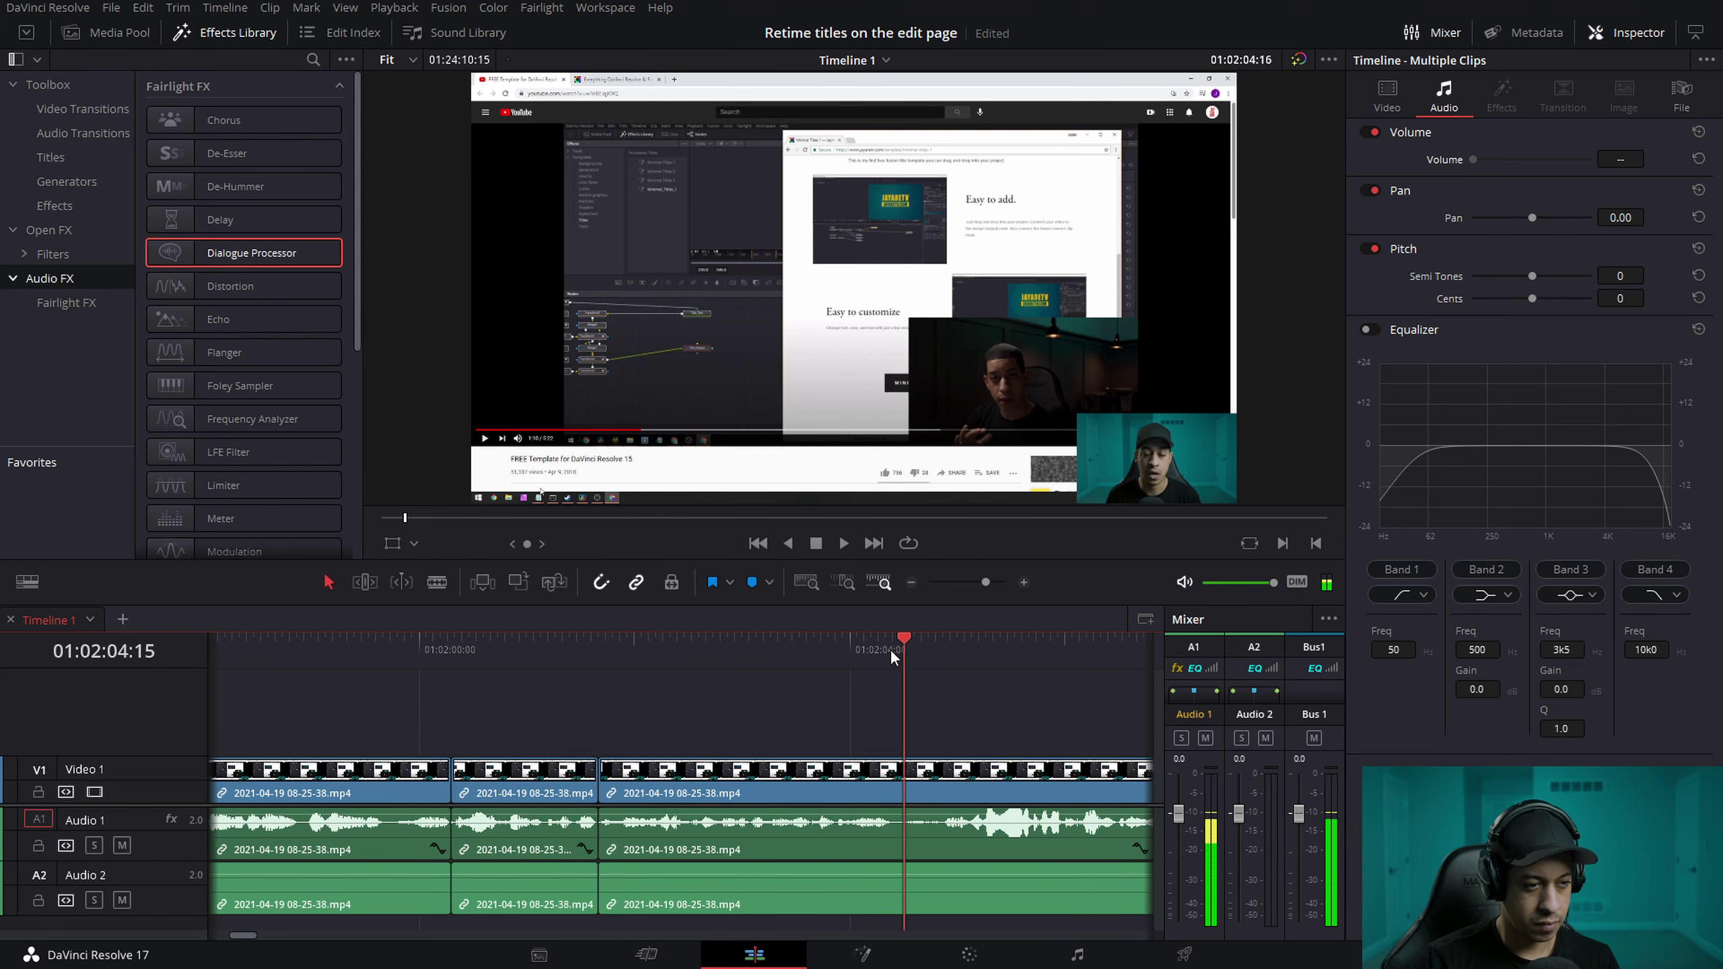
pyautogui.hotkey('ctrl', 'b')
pyautogui.click(937, 648)
pyautogui.hotkey('ctrl', 'shift', '[')
pyautogui.click(730, 649)
pyautogui.press('k')
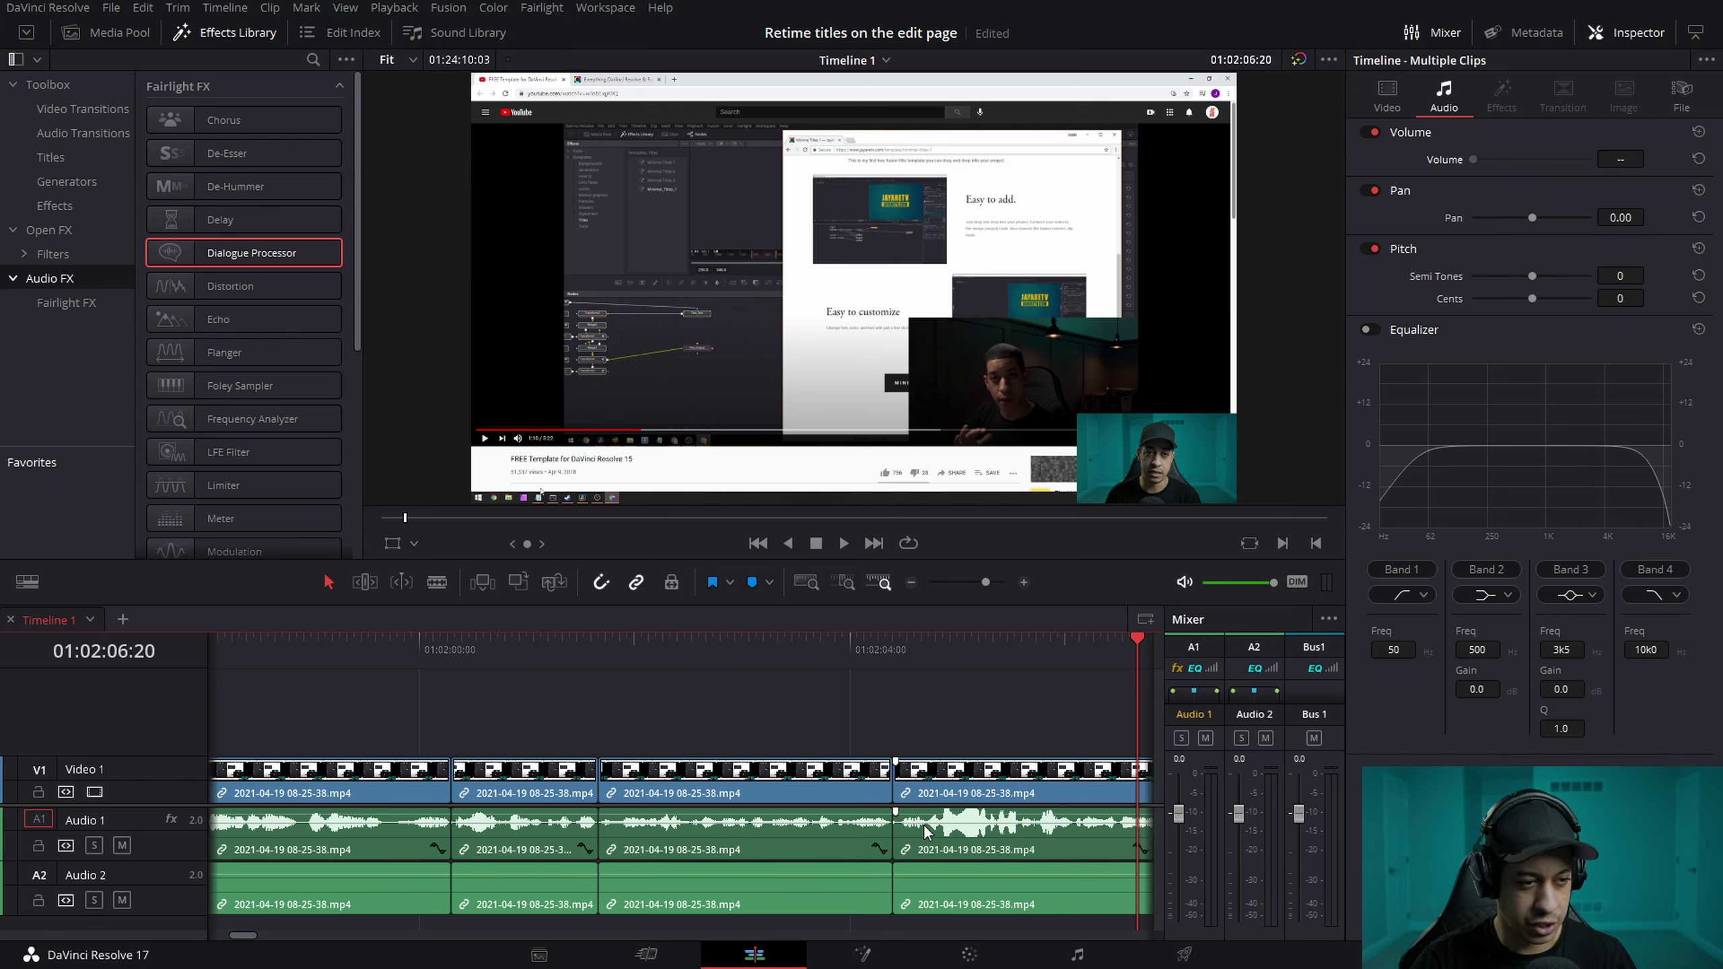
# Step: Play on past 01:02:07 and cut out the pauses around 01:02:13 and 01:02:15
pyautogui.press('space')
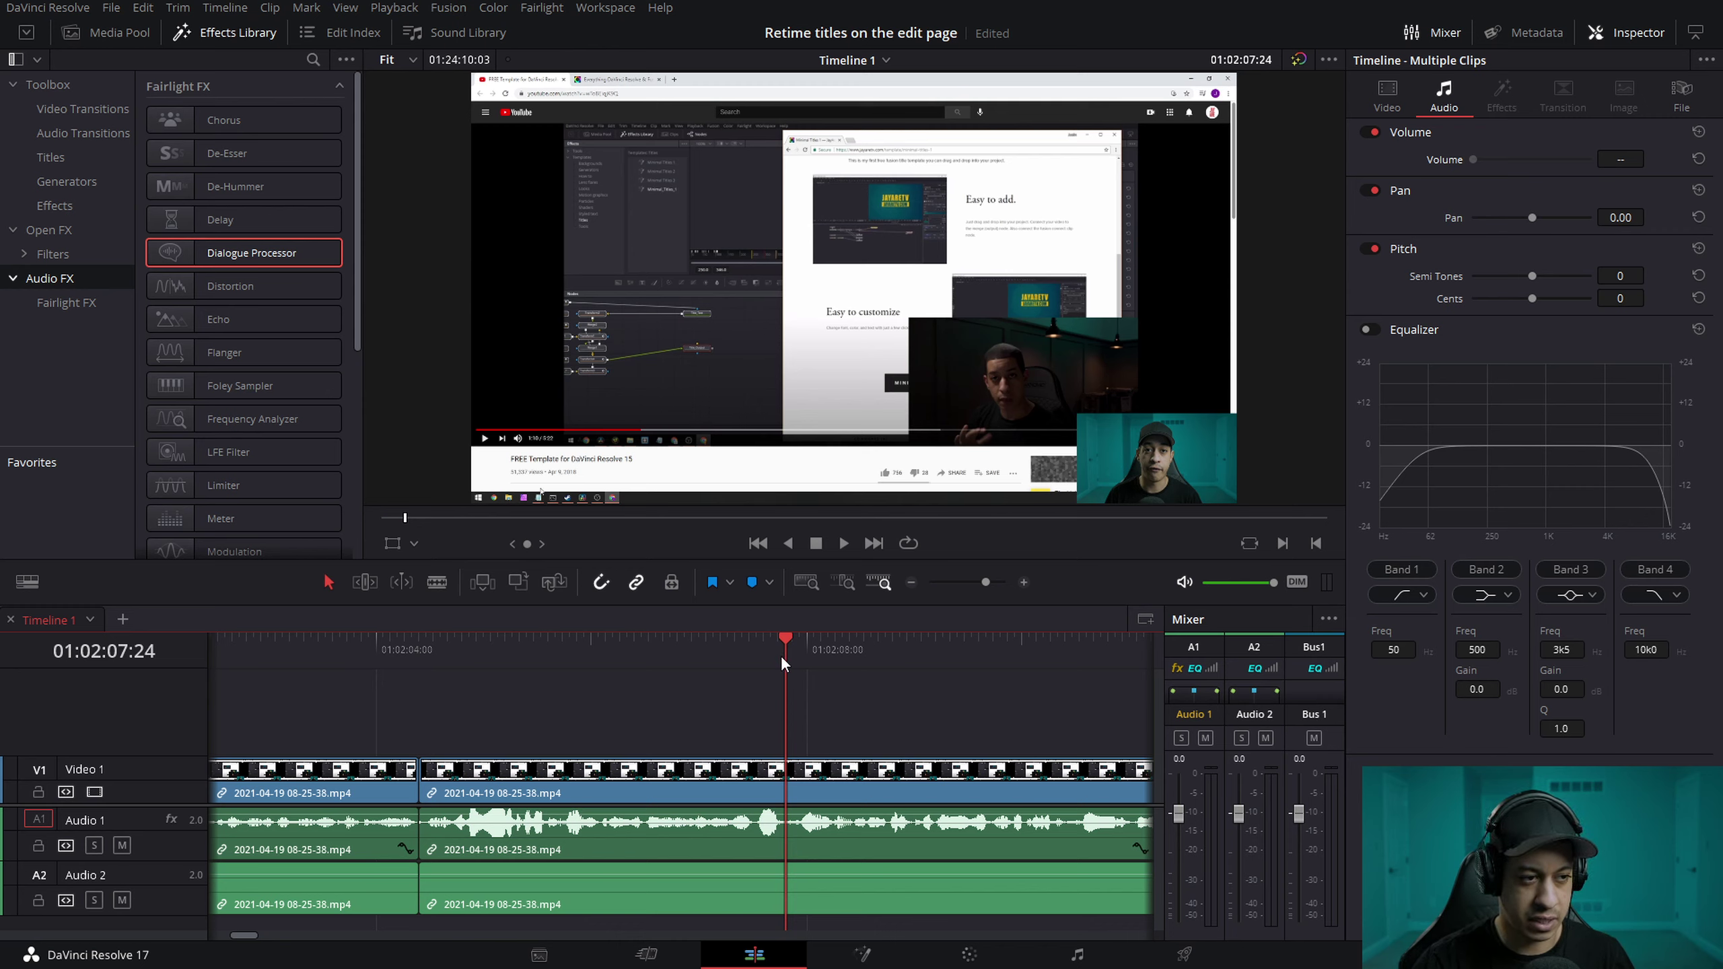
pyautogui.click(712, 649)
pyautogui.press('space')
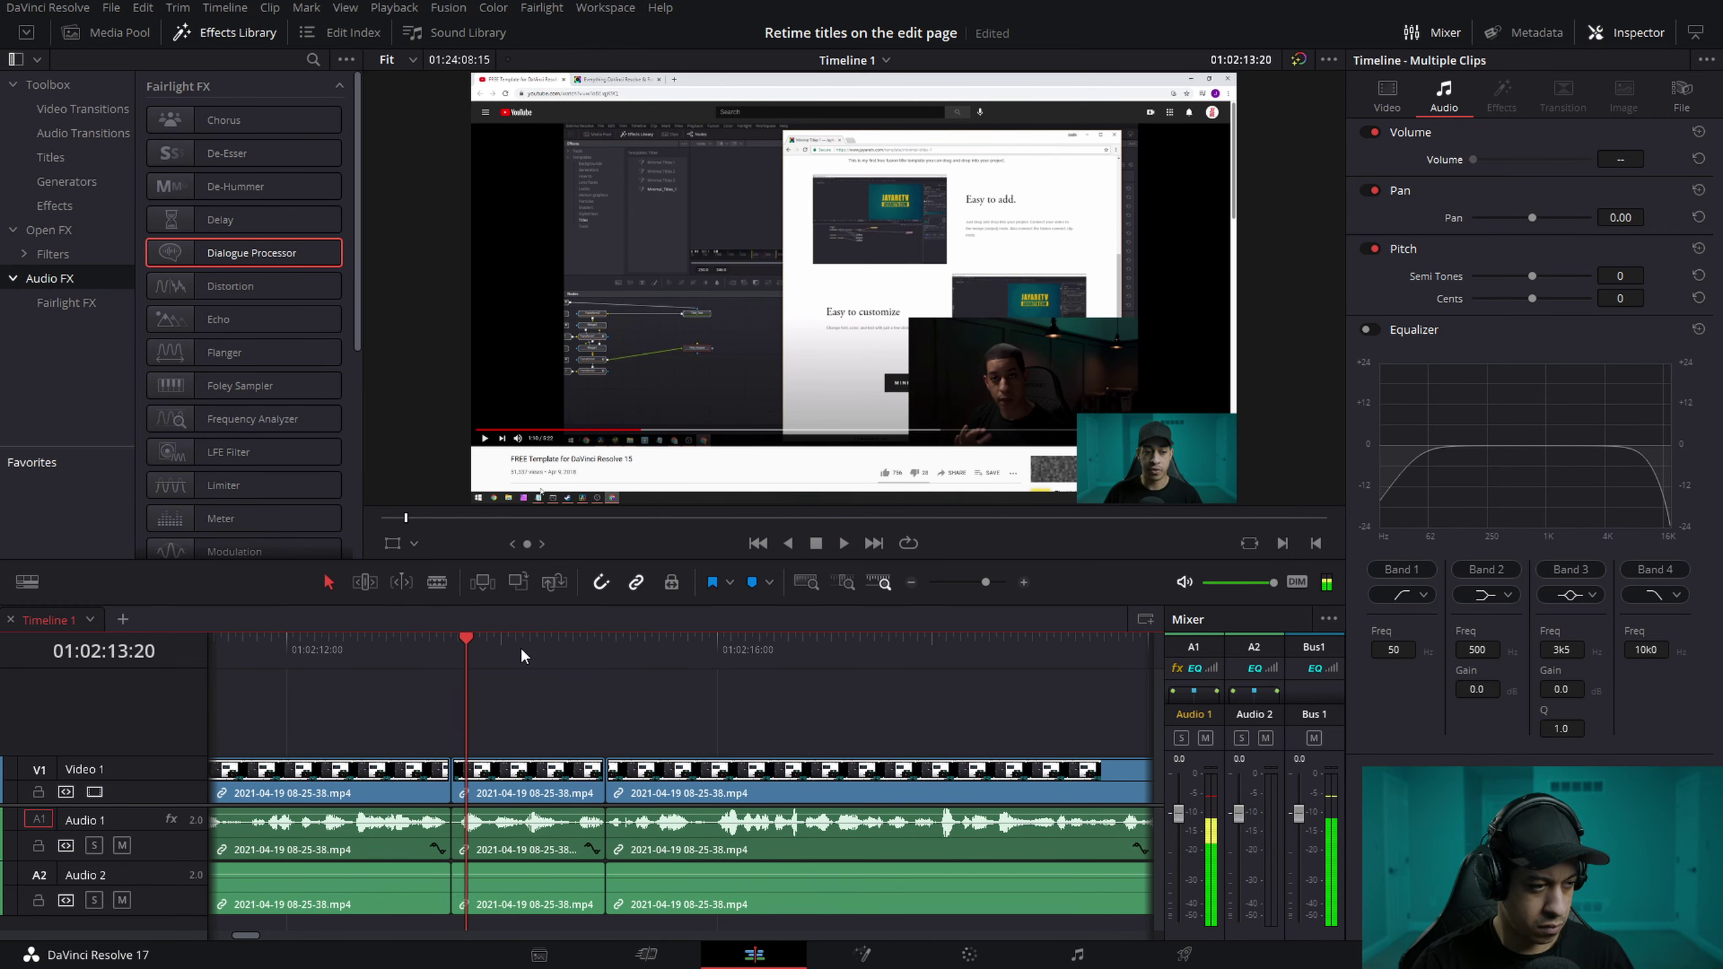
pyautogui.click(396, 645)
pyautogui.press('space')
# Step: Play through the clip "FREE template announcement DAVinci Resolve 15.mov" and stop at 01:36:41:02
pyautogui.scroll(-10, 461, 656)
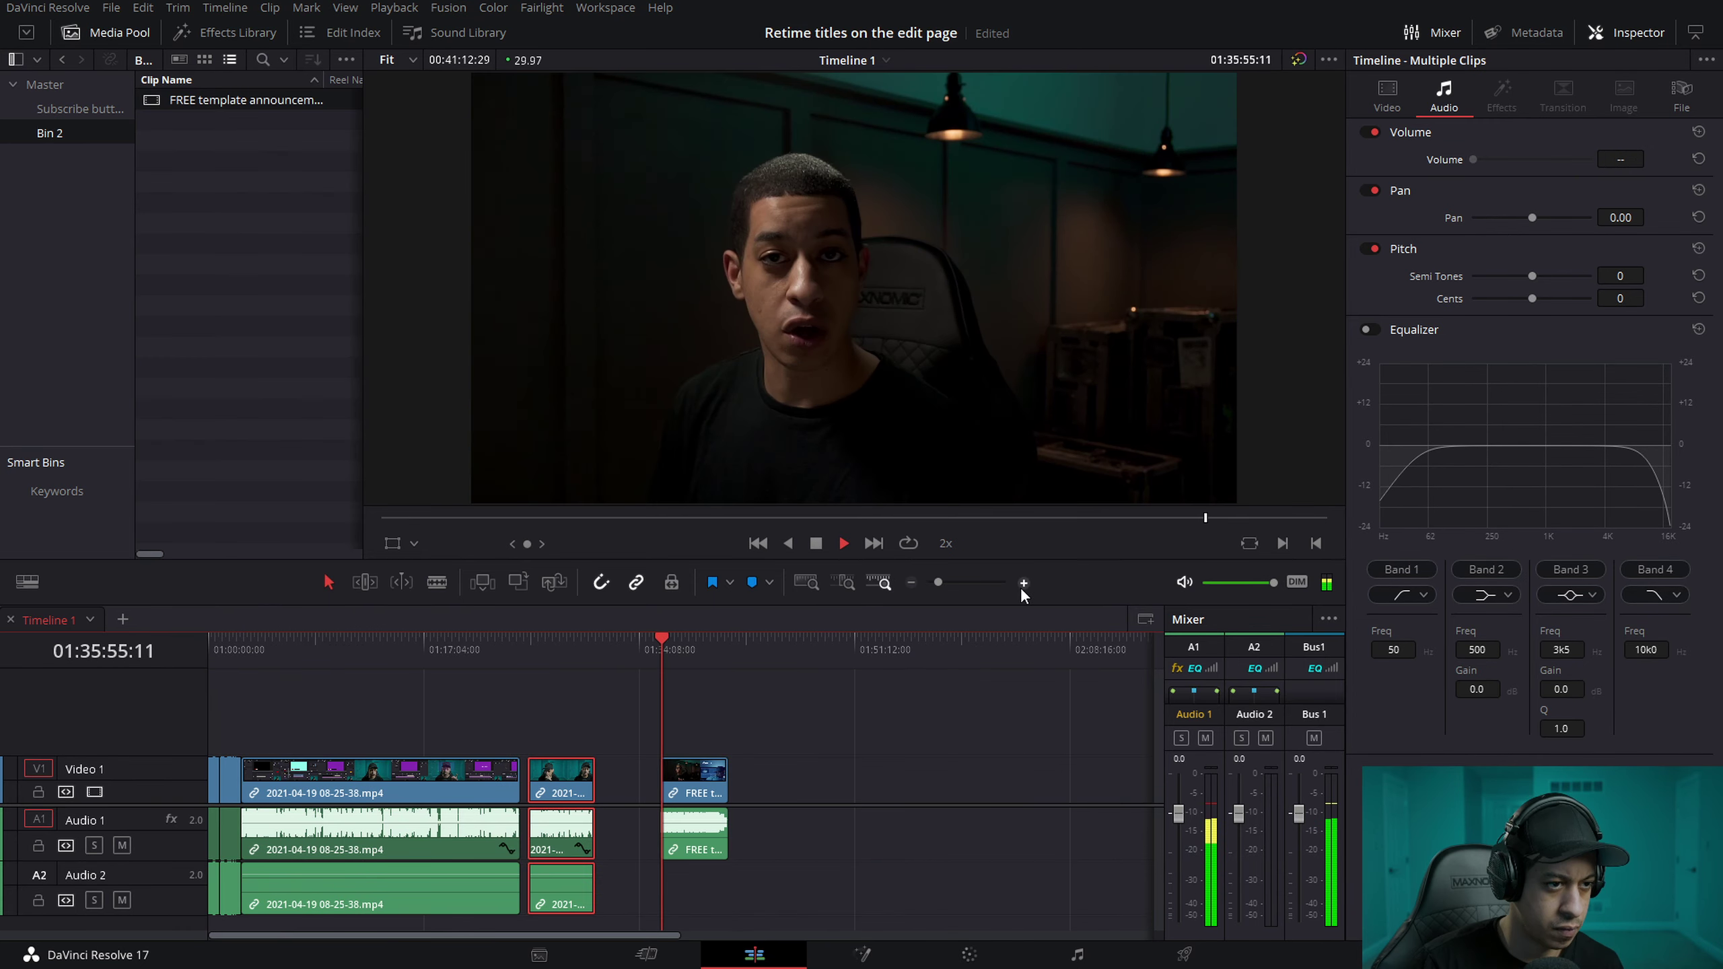
pyautogui.click(1023, 583)
pyautogui.press('space')
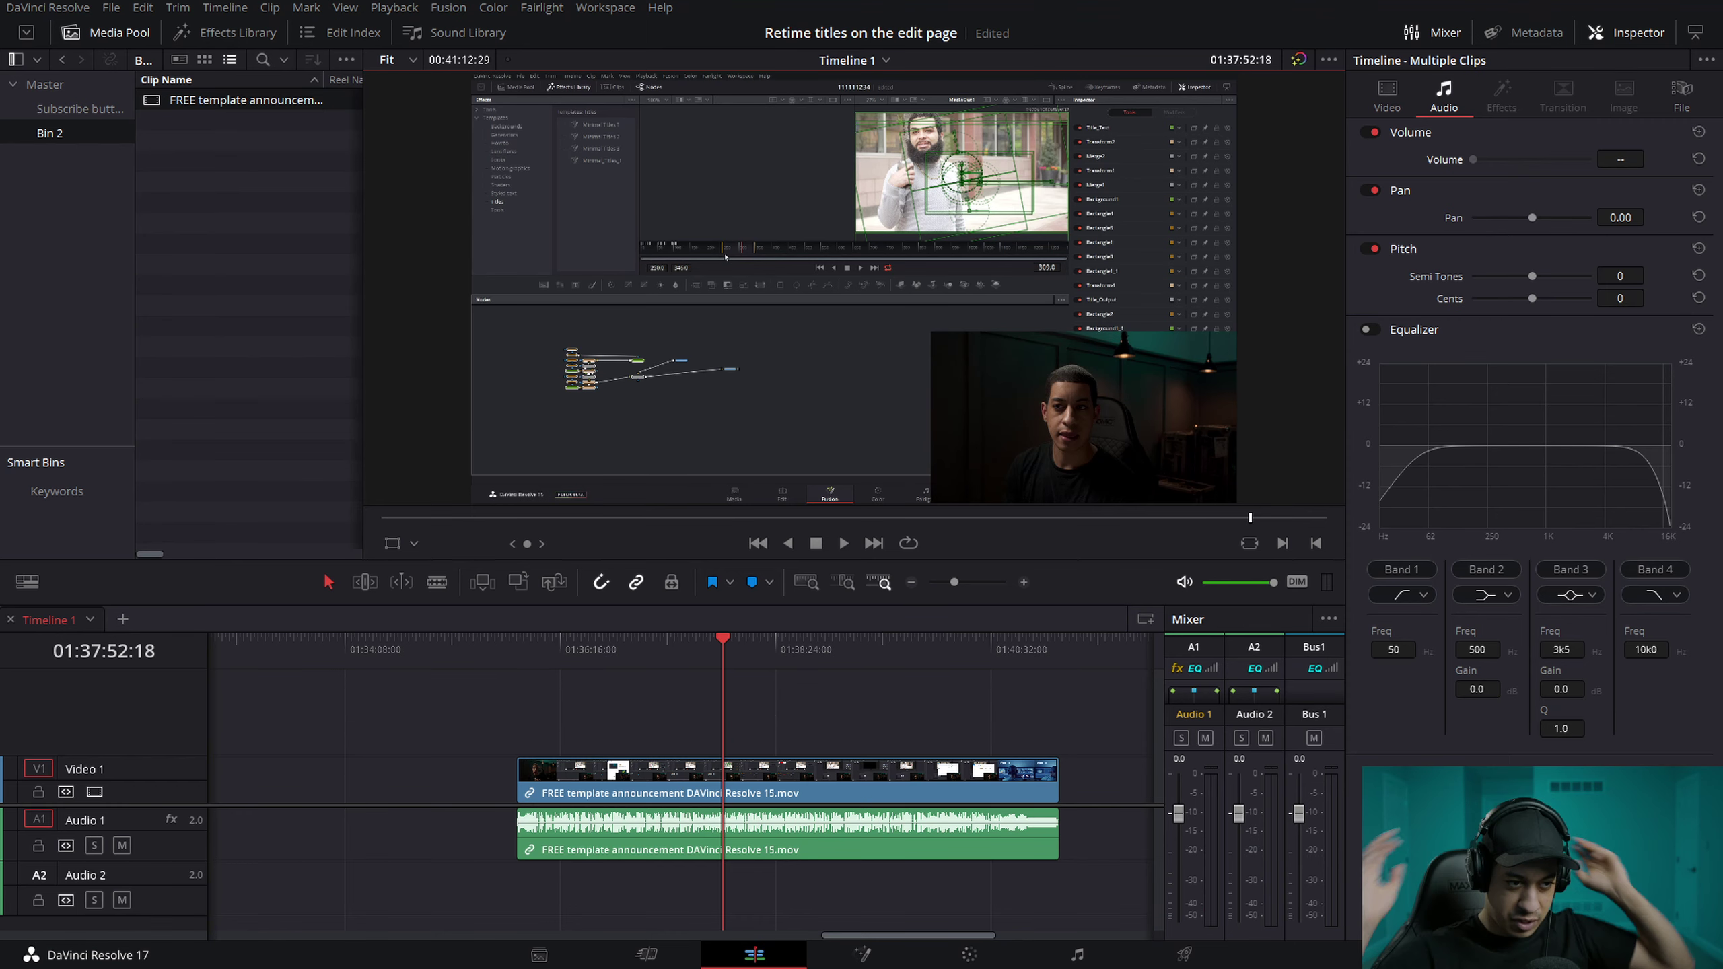
pyautogui.click(821, 644)
pyautogui.moveTo(816, 641); pyautogui.dragTo(579, 647)
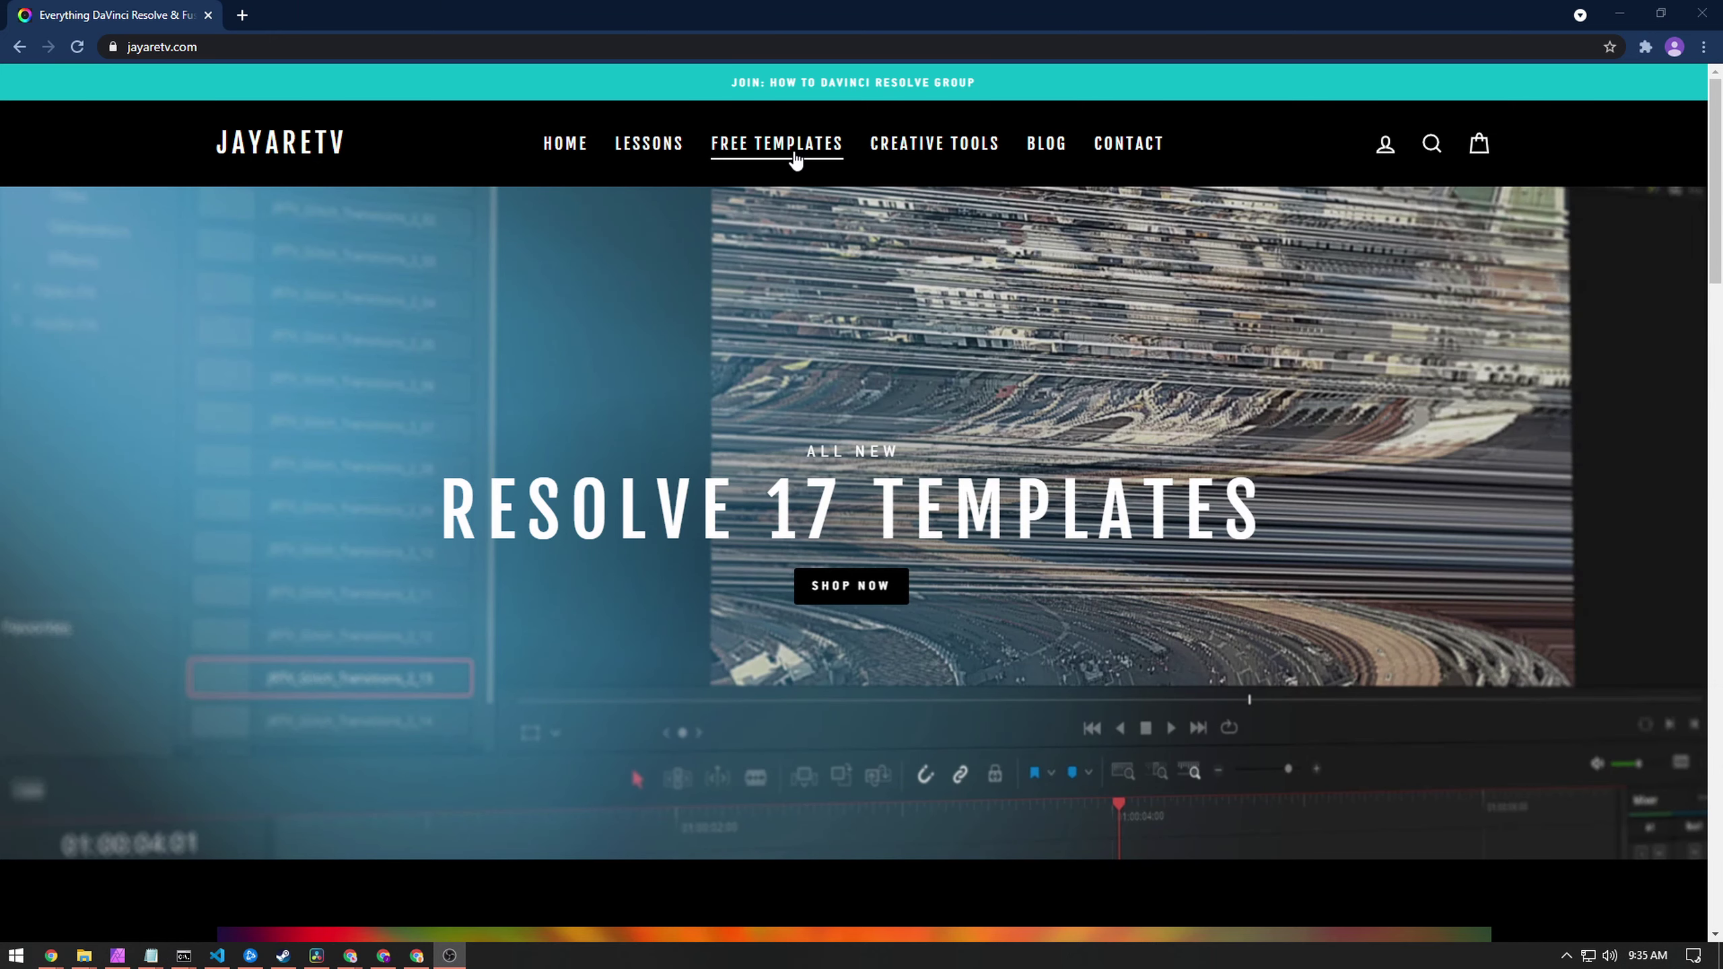
# Step: Switch to the browser and open the Free Templates page of jayaretv.com
pyautogui.click(793, 153)
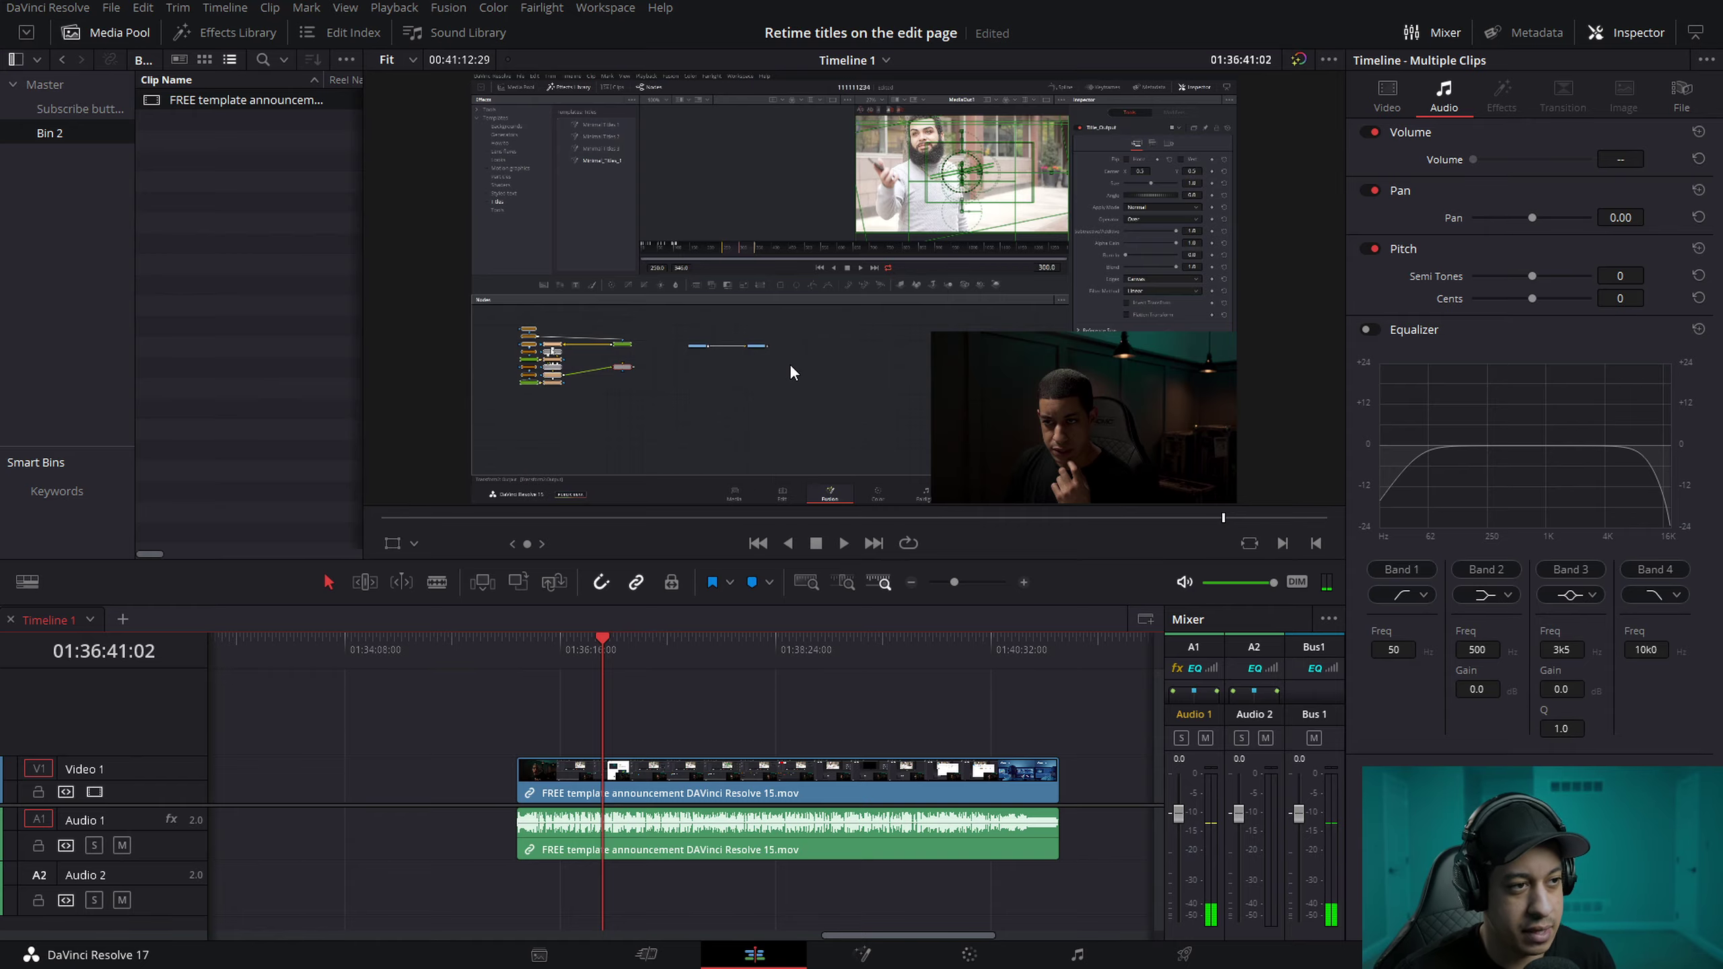
# Step: Examine the frame at 01:36:41:02 in the full-screen viewer, and return to the edit timeline
pyautogui.hotkey('ctrl', 'f')
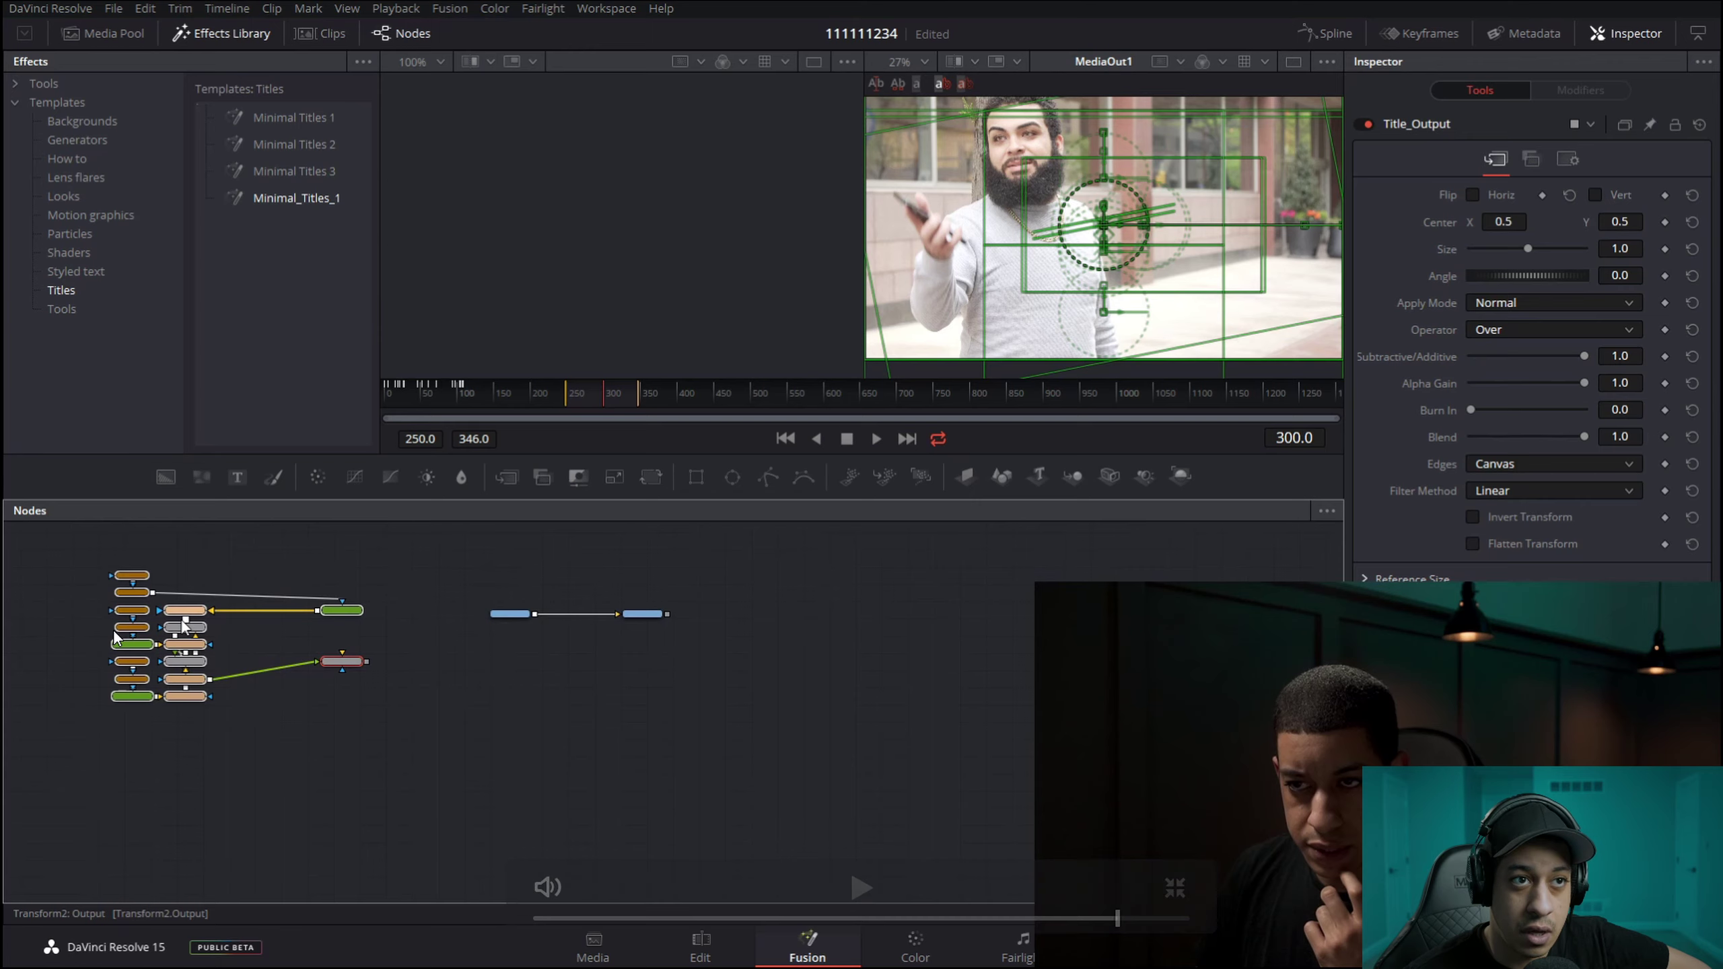
pyautogui.moveTo(664, 934)
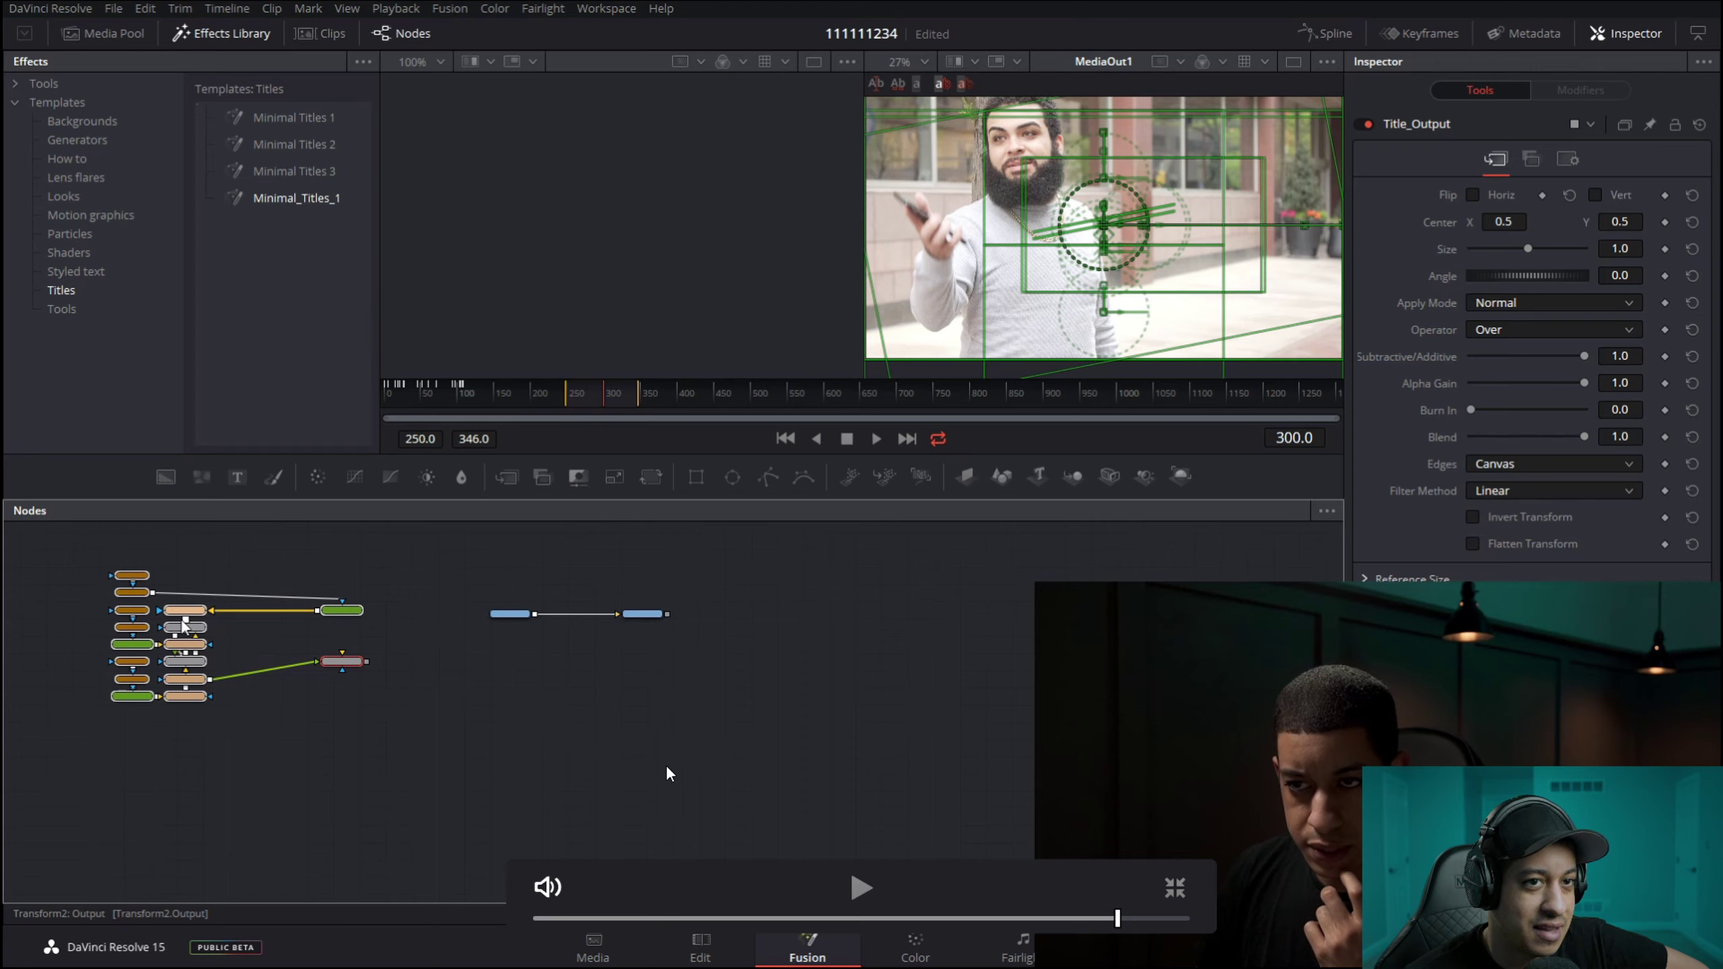
pyautogui.press('Escape')
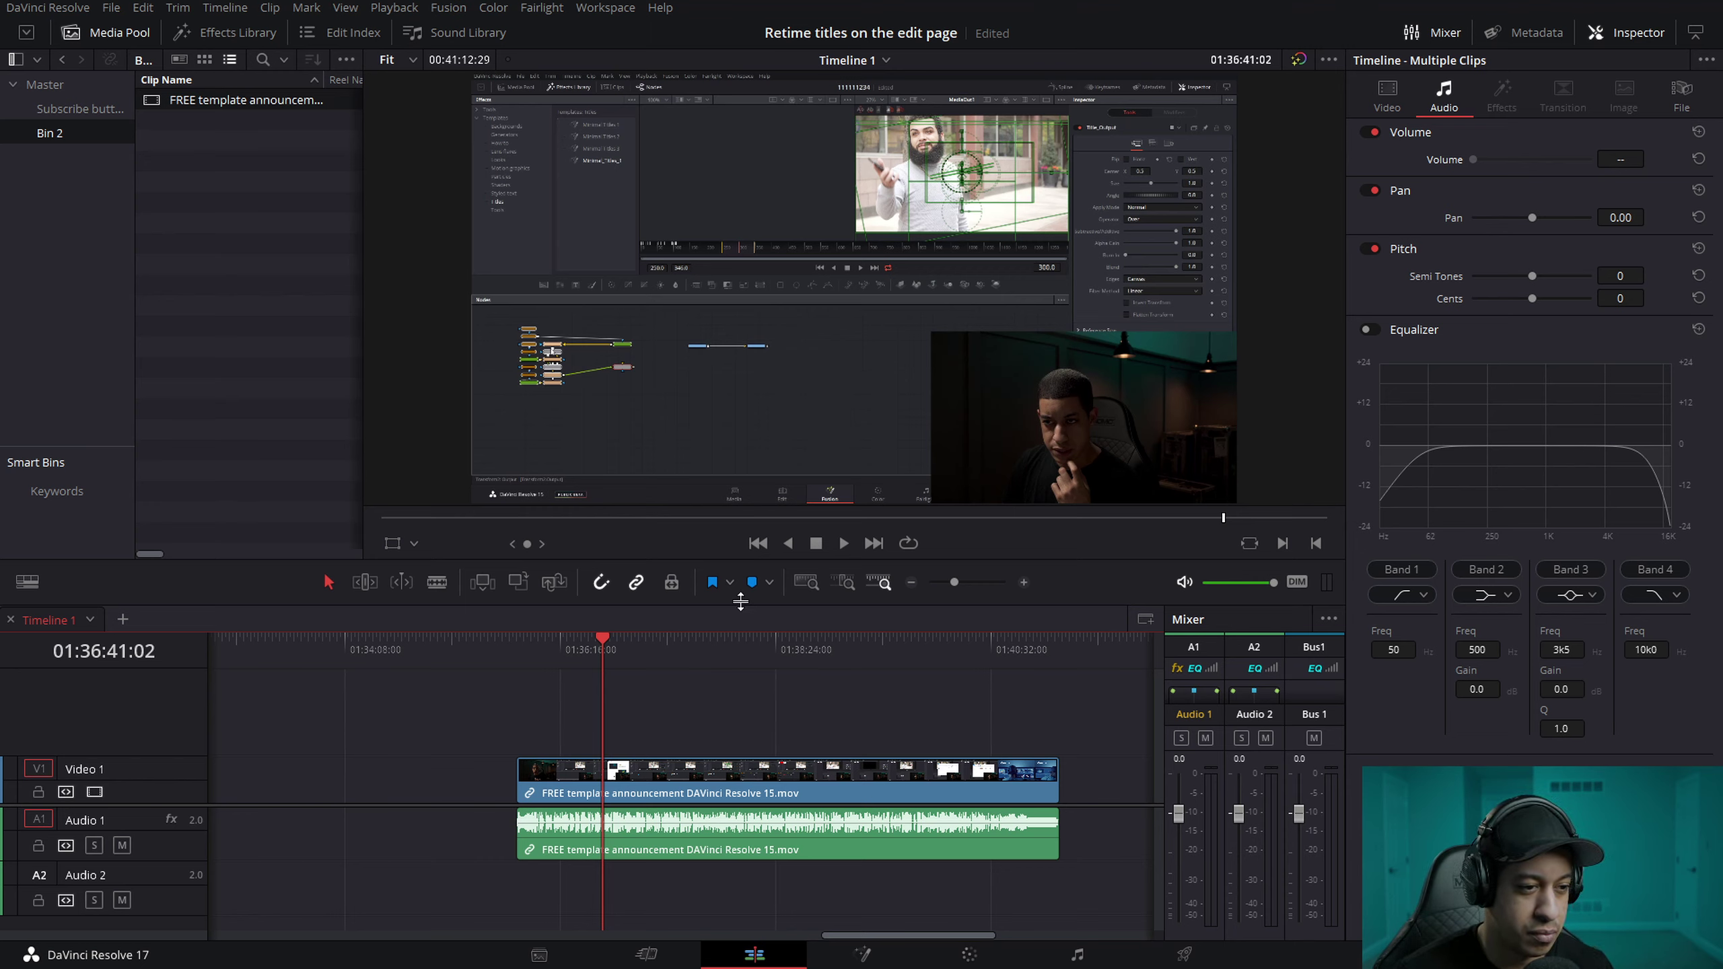
pyautogui.scroll(-1, 800, 849)
pyautogui.moveTo(879, 936); pyautogui.dragTo(799, 934)
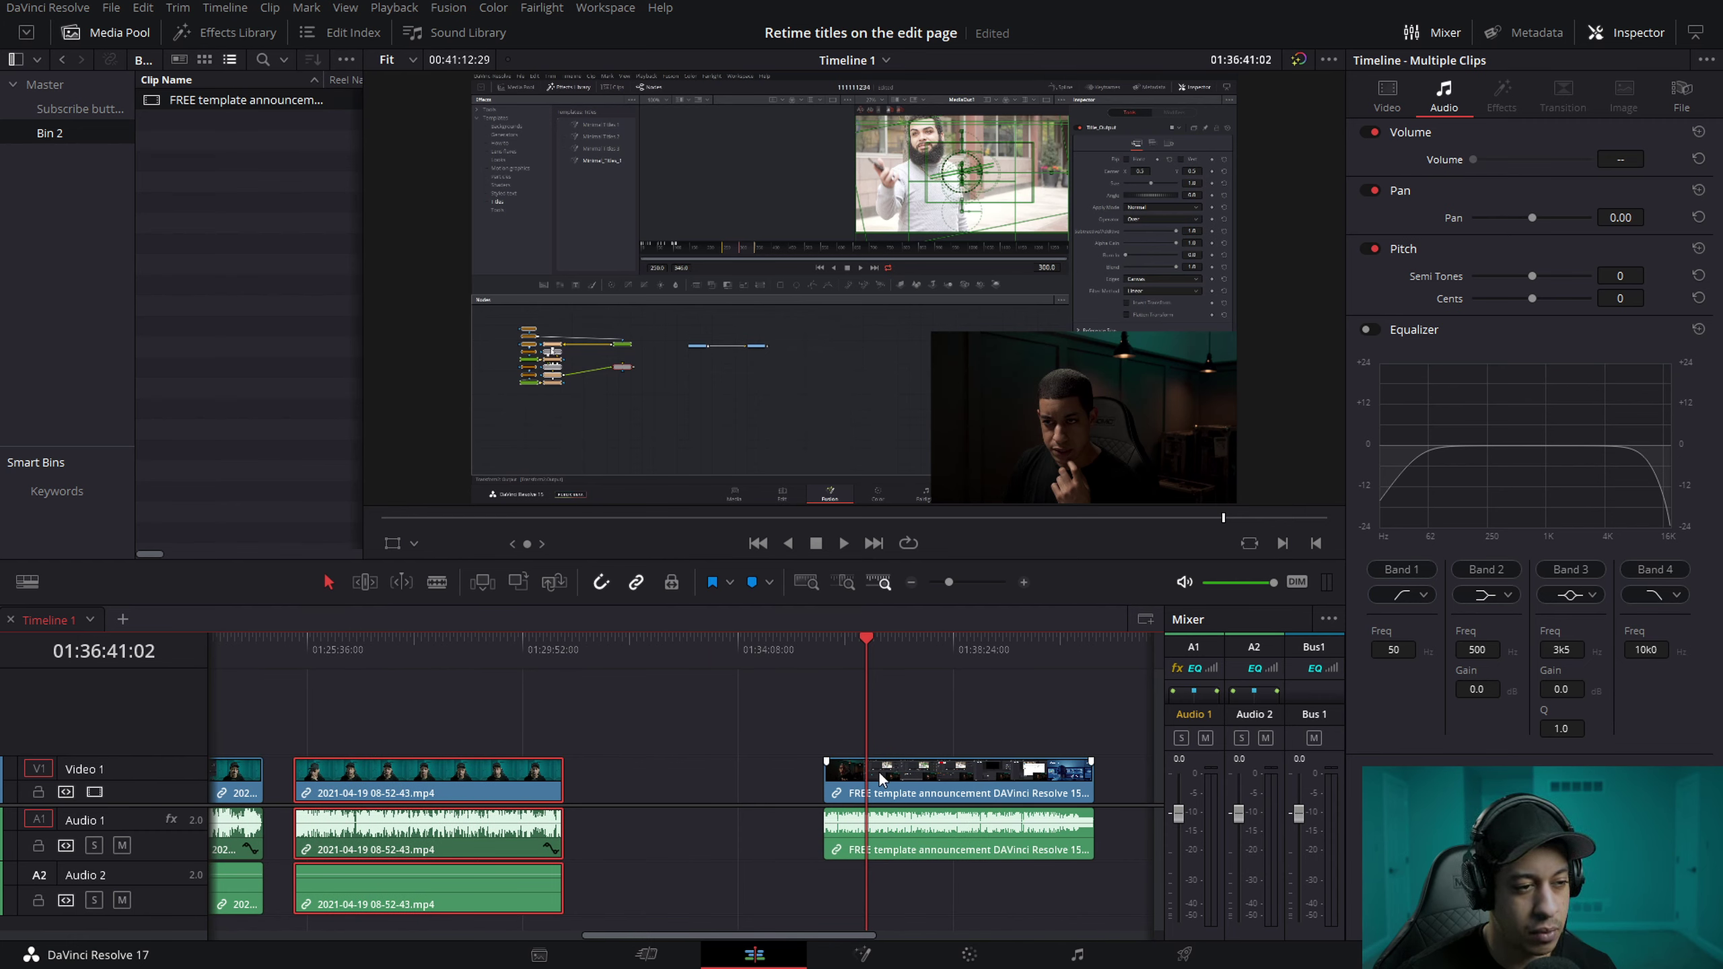
pyautogui.click(295, 667)
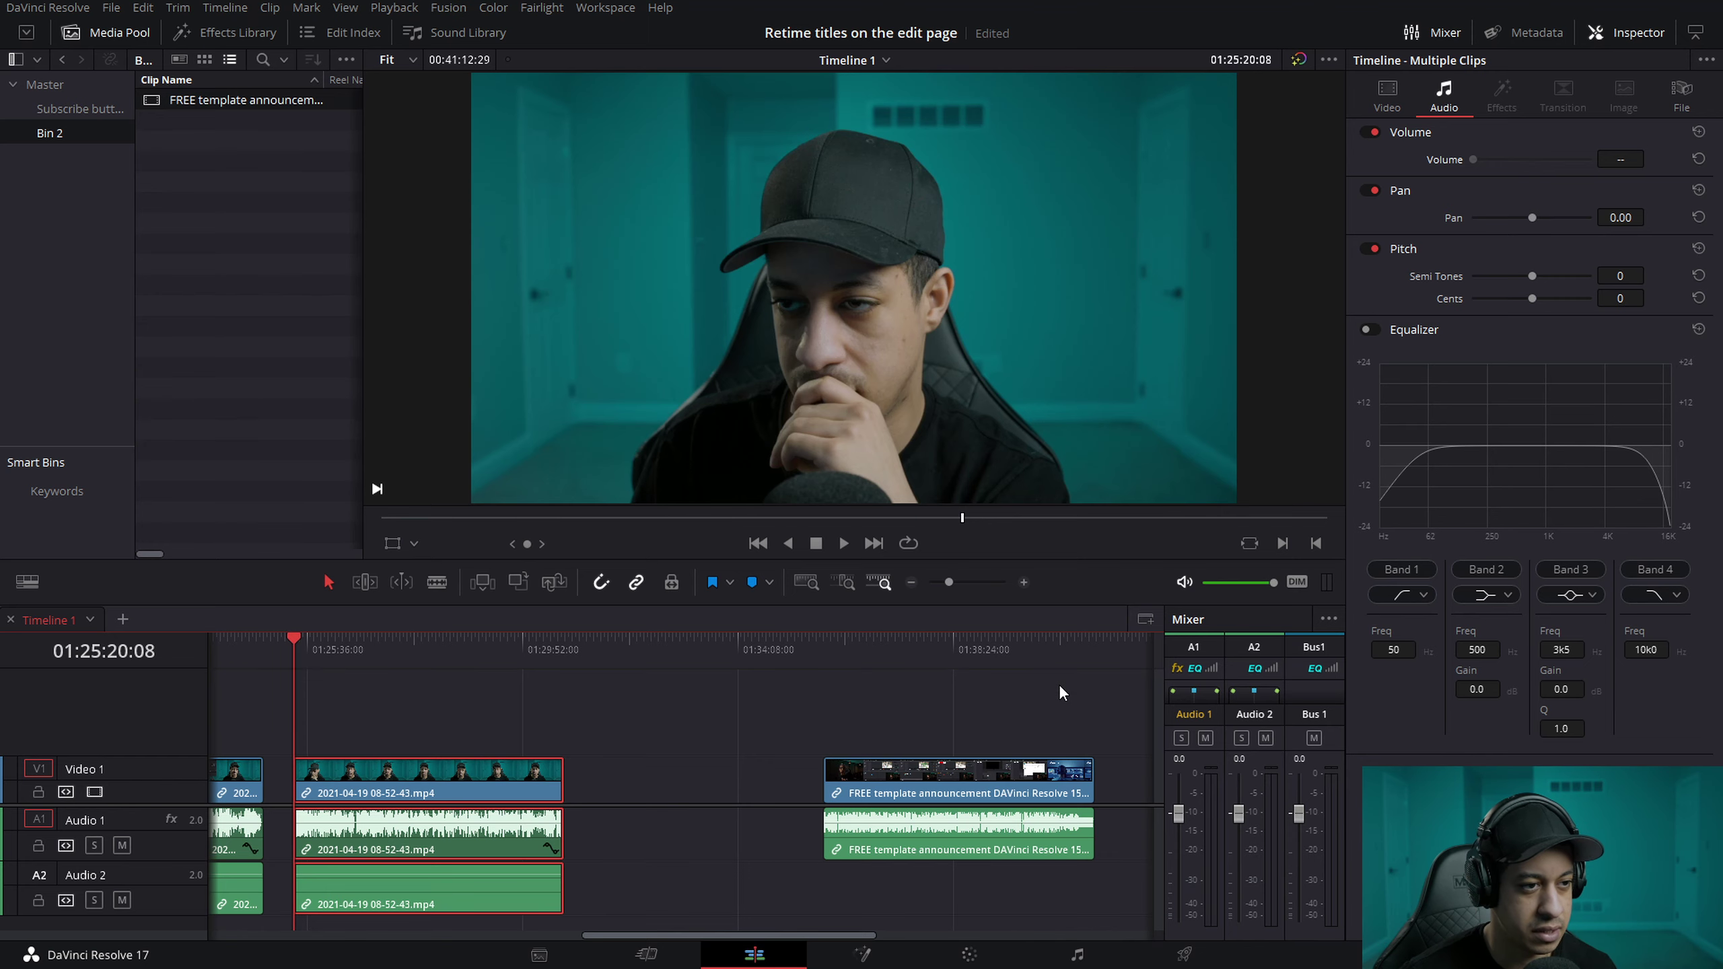
pyautogui.moveTo(975, 756); pyautogui.dragTo(889, 762)
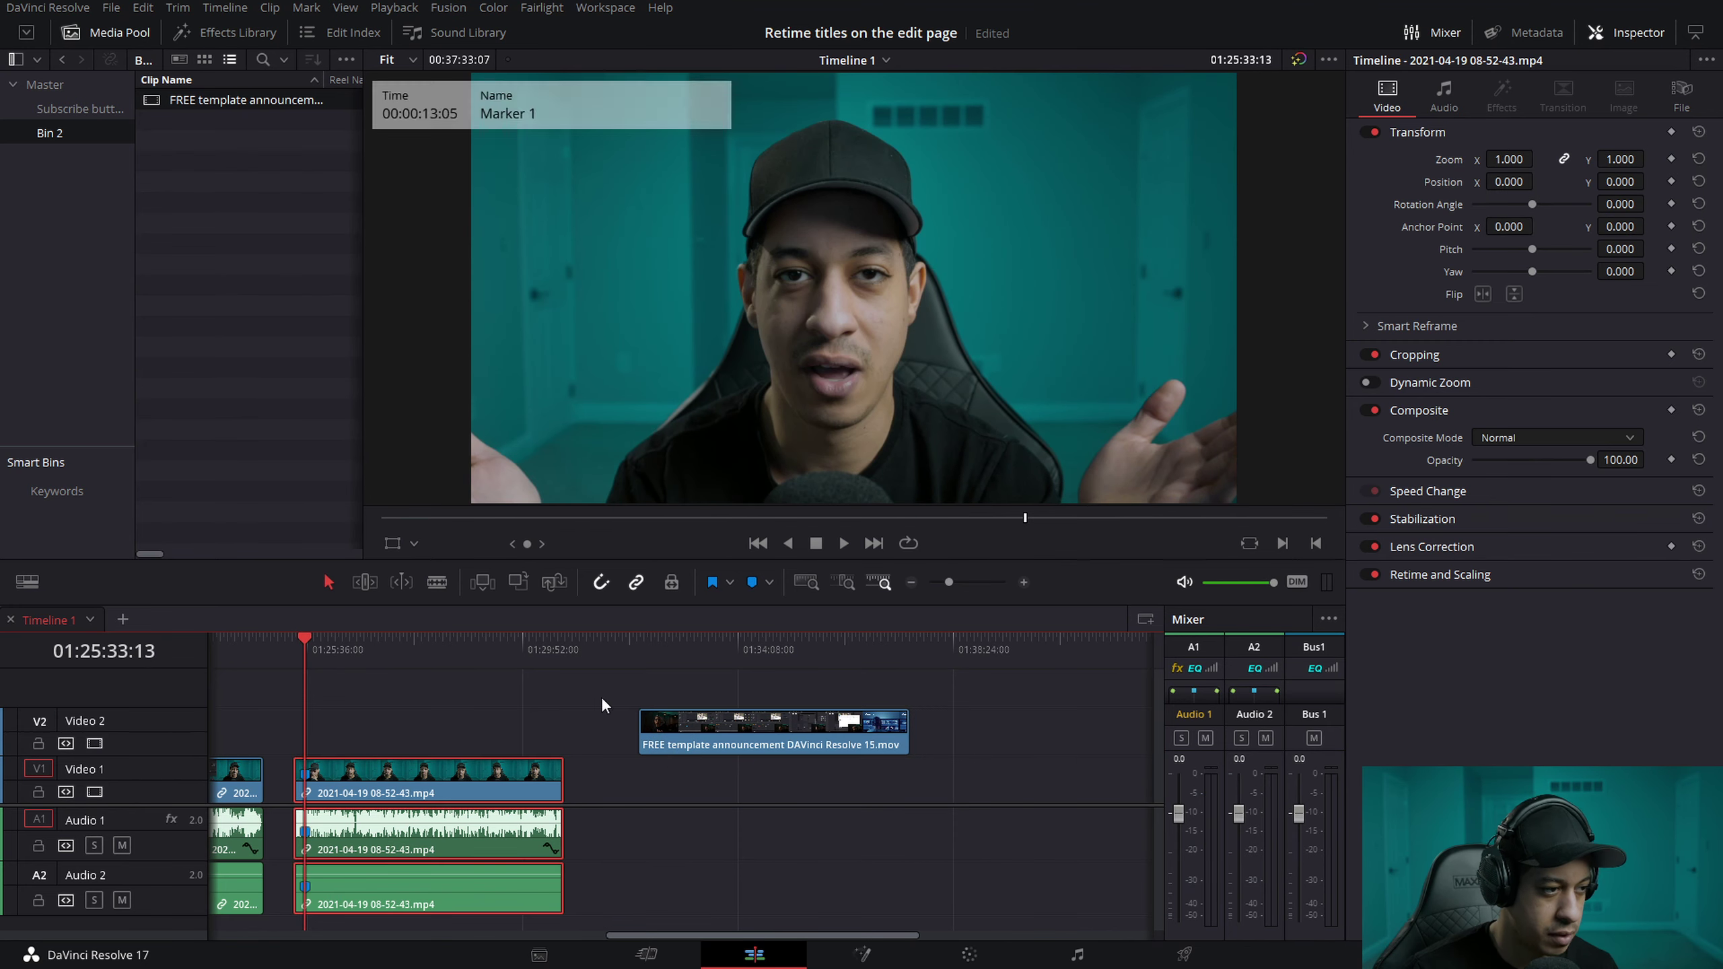
pyautogui.click(669, 644)
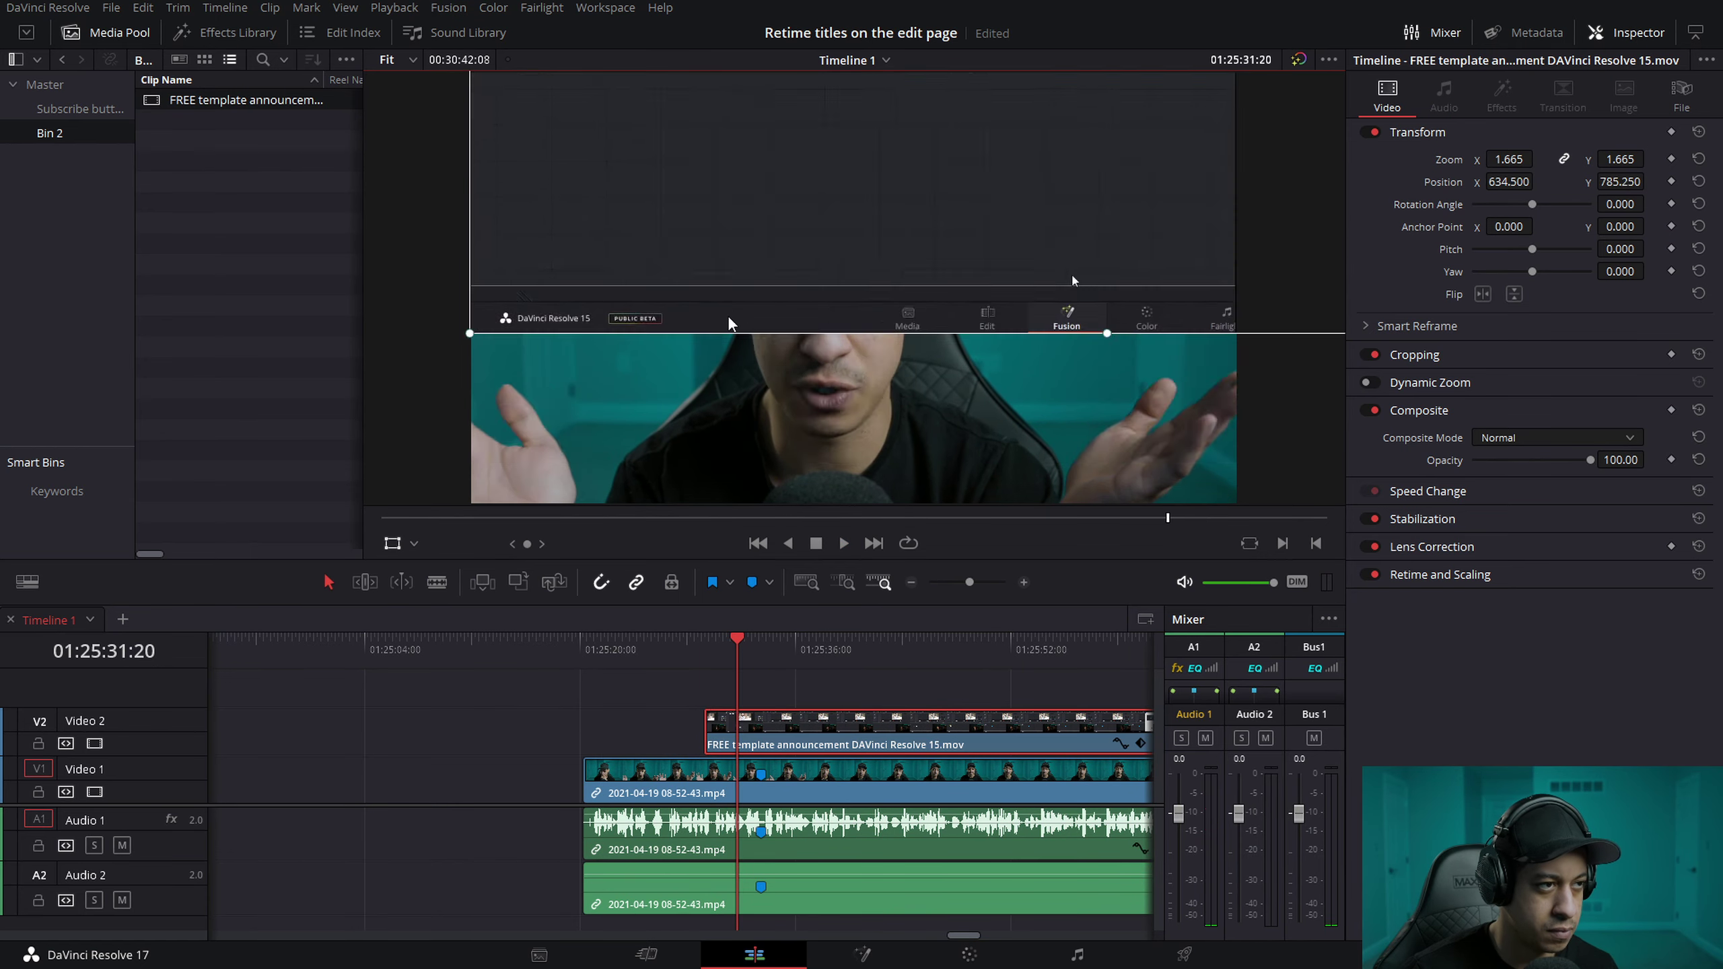
pyautogui.press('space')
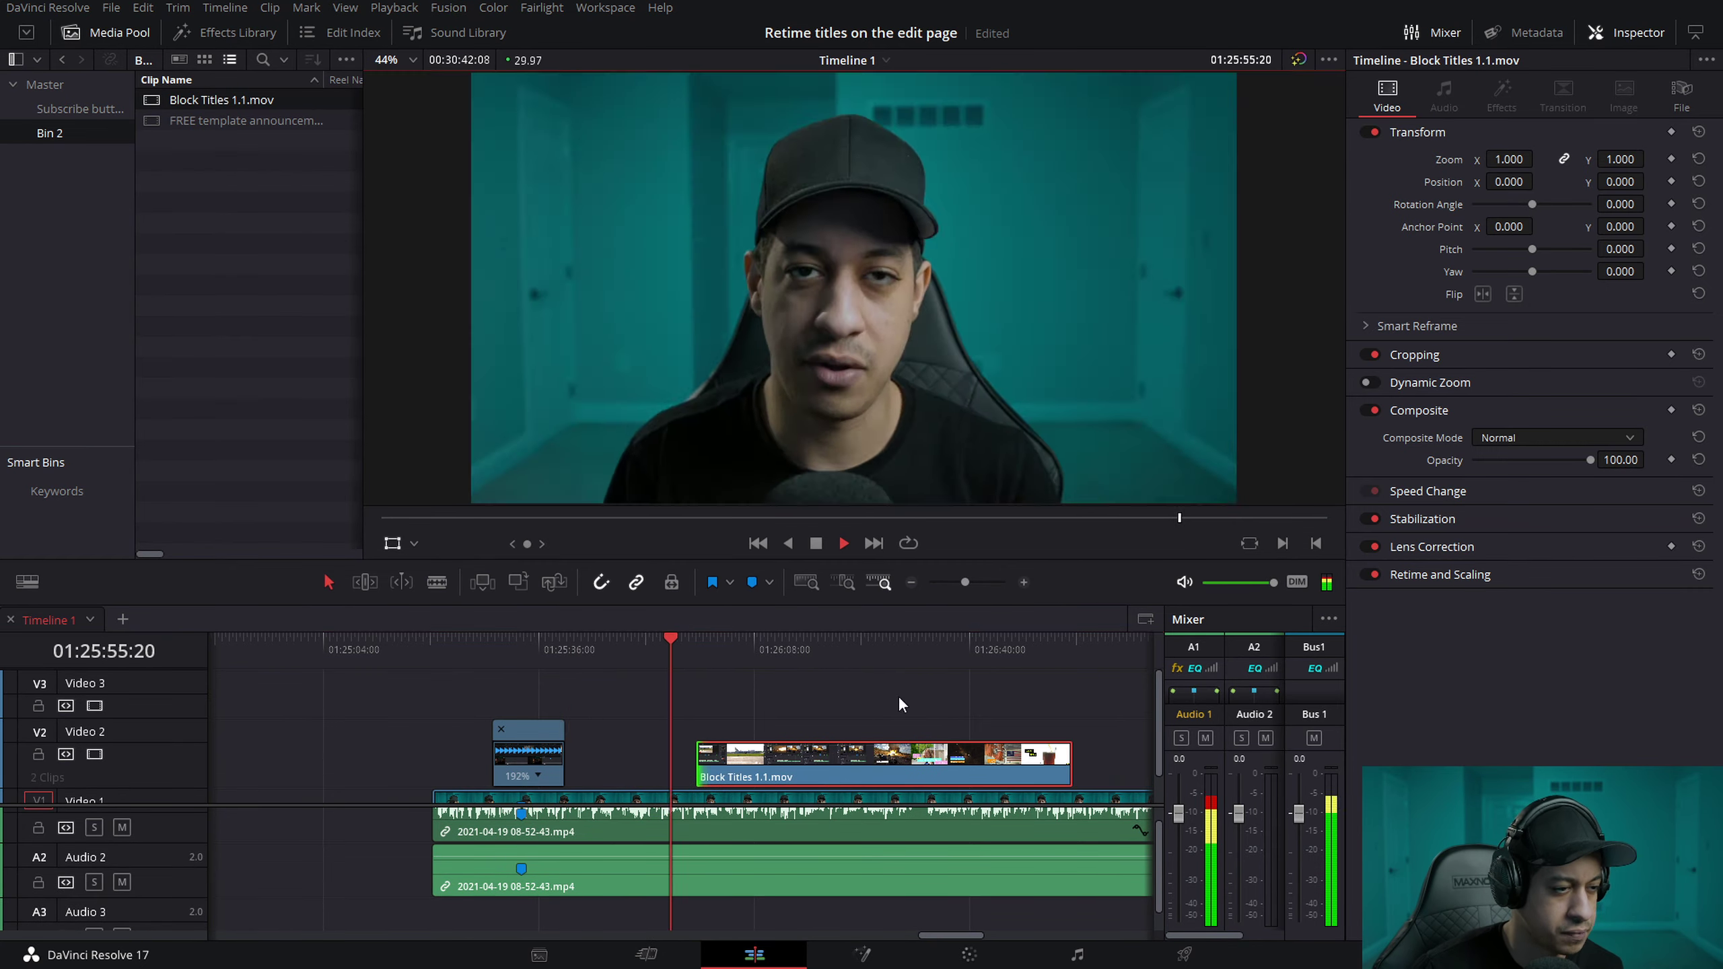
# Step: Play the section with Block Titles 1.1.mov, shift that clip earlier on Video 2, and move the playhead back for review
pyautogui.click(990, 700)
pyautogui.scroll(1, 990, 699)
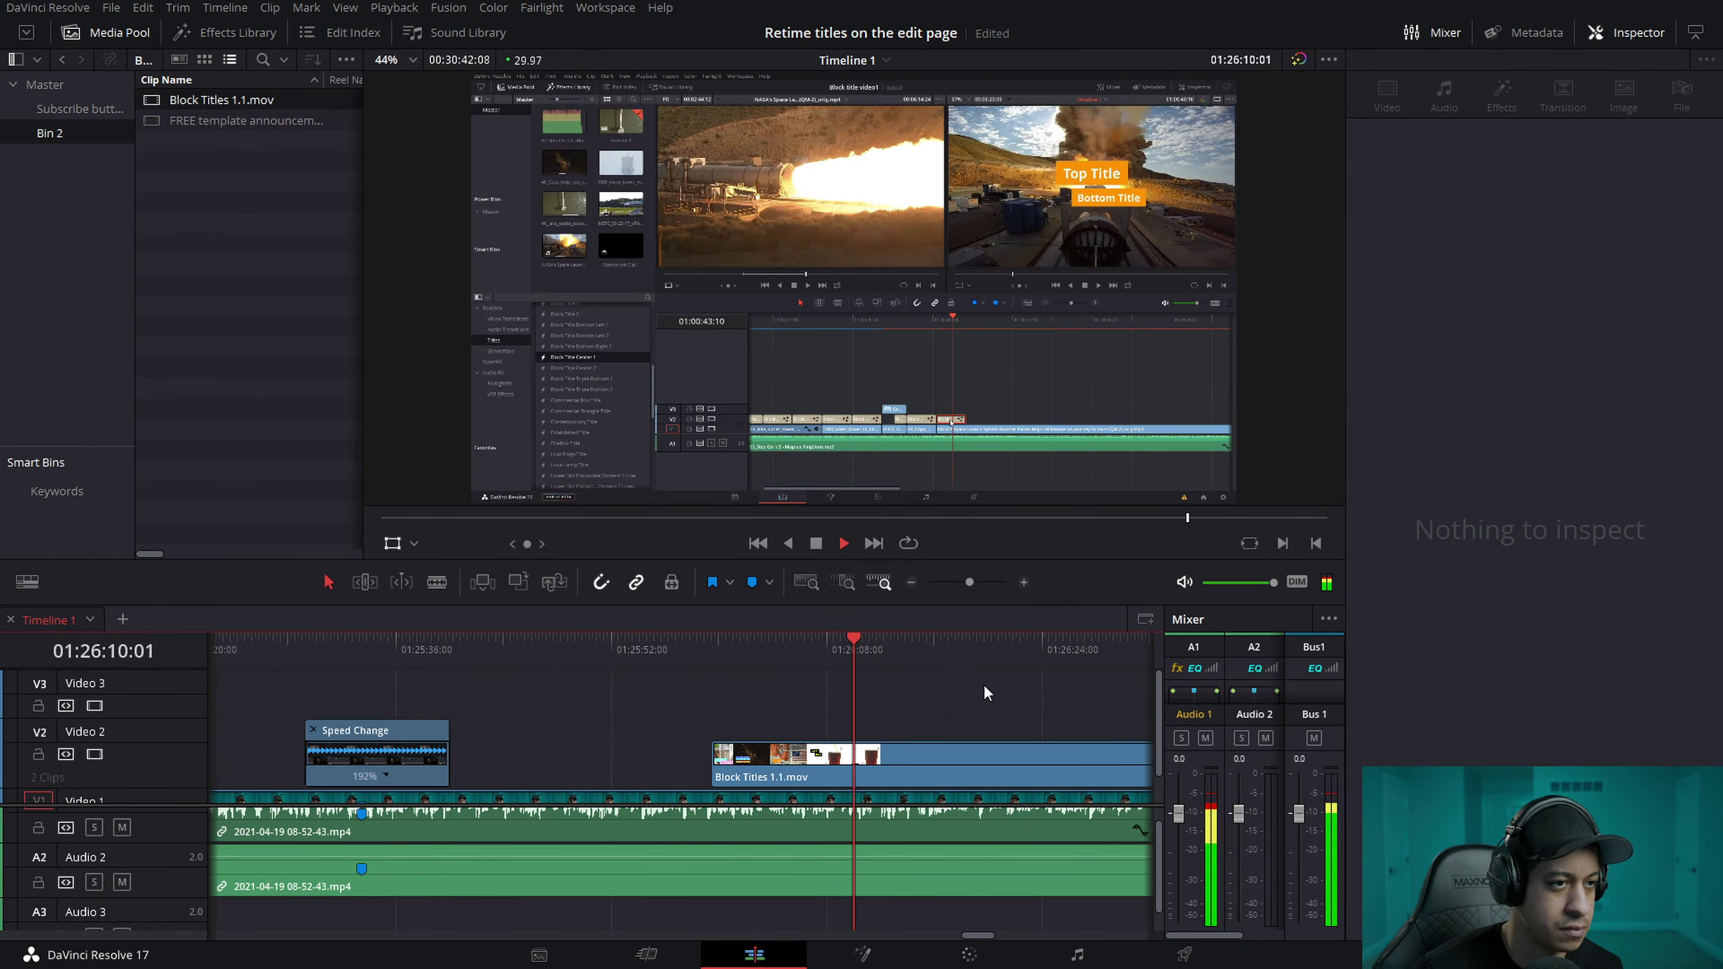
pyautogui.scroll(1, 990, 842)
pyautogui.press('space')
pyautogui.scroll(-1, 884, 766)
pyautogui.moveTo(883, 774); pyautogui.dragTo(700, 774)
pyautogui.scroll(2, 700, 766)
pyautogui.click(515, 642)
pyautogui.moveTo(518, 641); pyautogui.dragTo(415, 646)
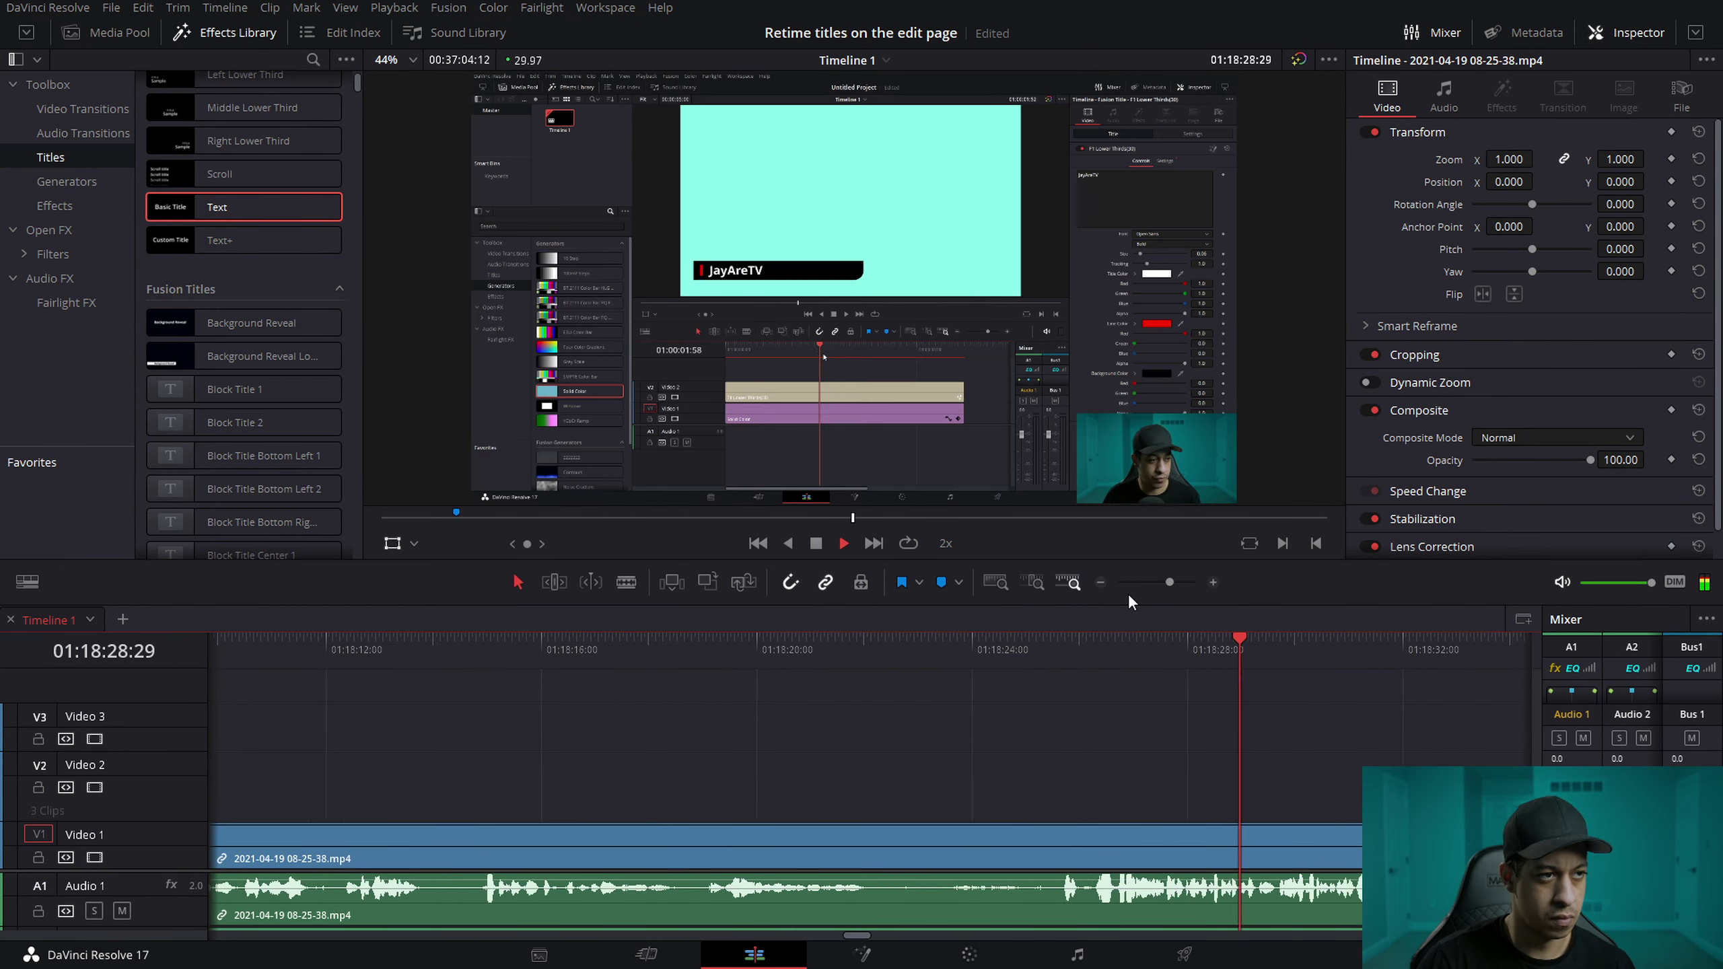
pyautogui.press('space')
pyautogui.hotkey('ctrl', 'b')
pyautogui.click(1405, 653)
pyautogui.hotkey('ctrl', '=')
pyautogui.click(553, 650)
pyautogui.press('space')
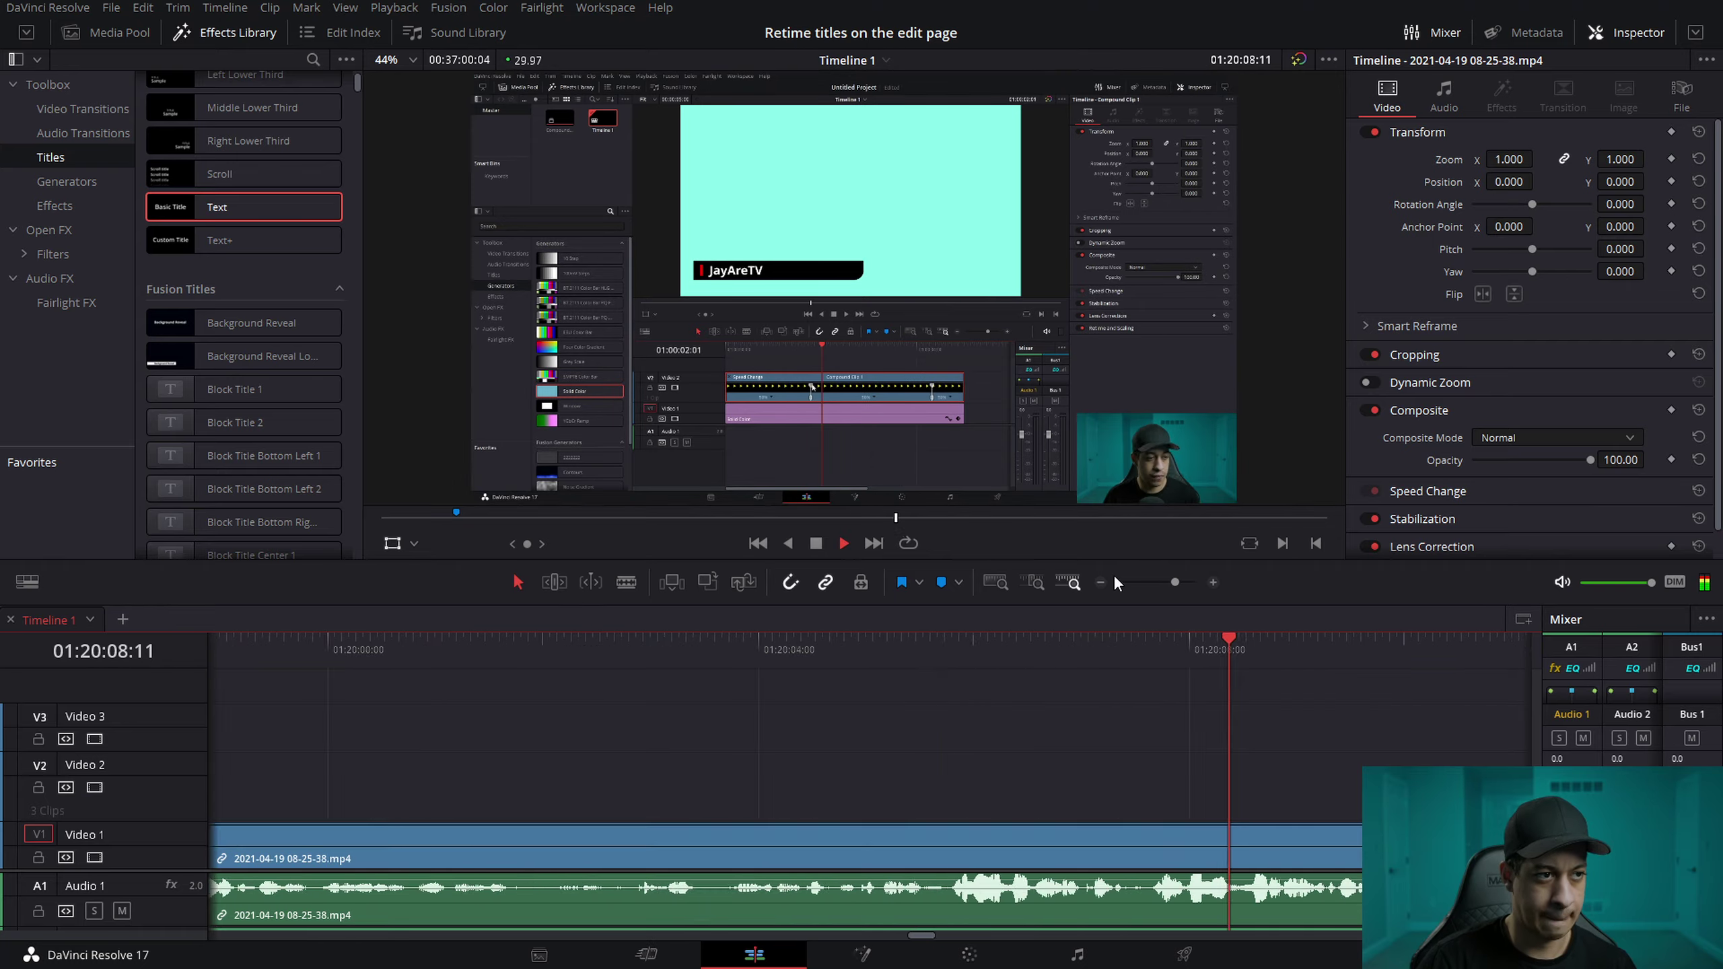
pyautogui.click(998, 644)
pyautogui.click(704, 657)
pyautogui.hotkey('ctrl', 'b')
pyautogui.click(817, 658)
pyautogui.press('space')
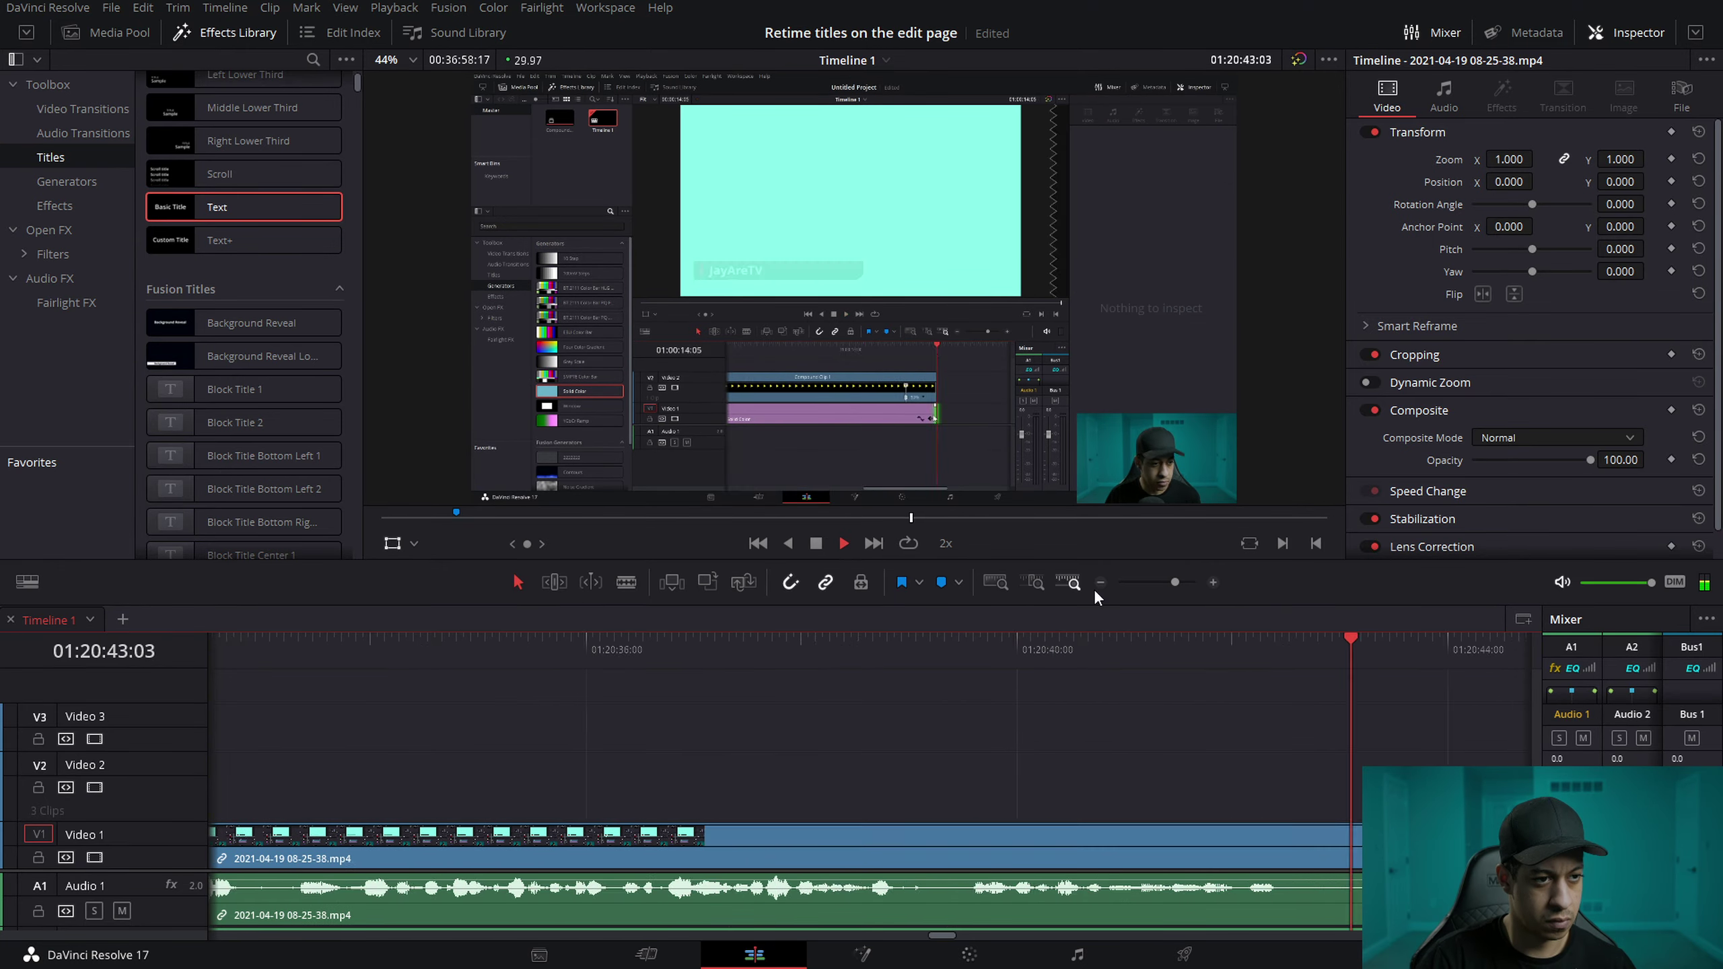
pyautogui.hotkey('ctrl', 'b')
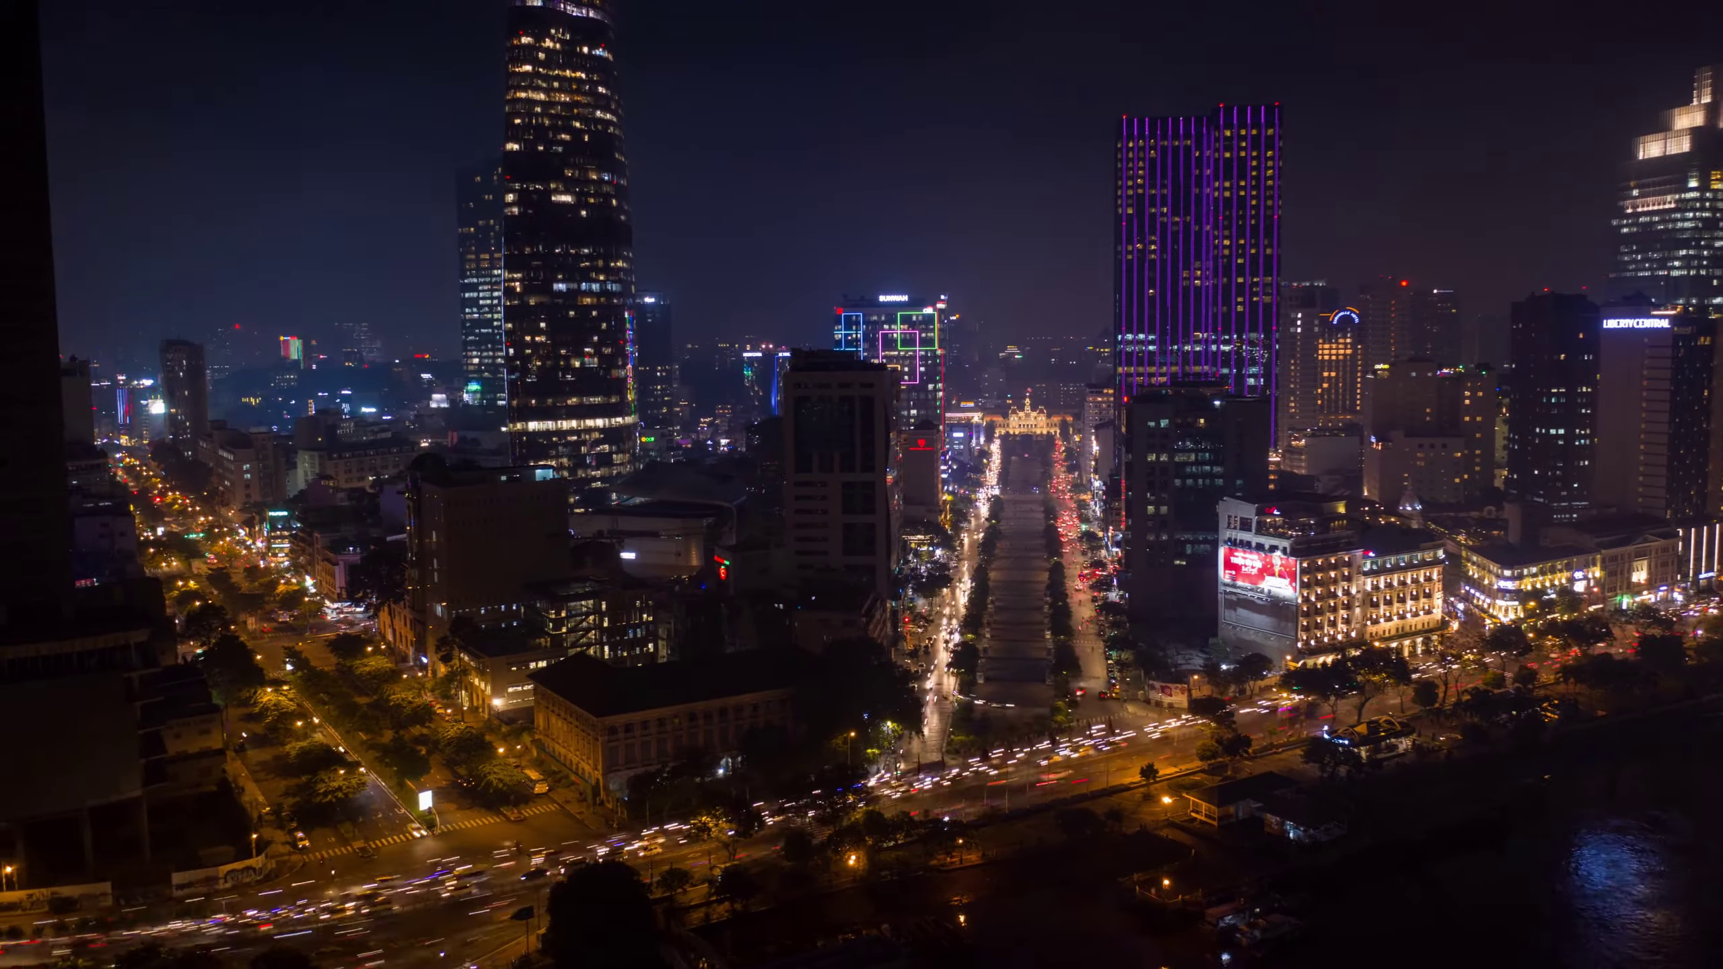
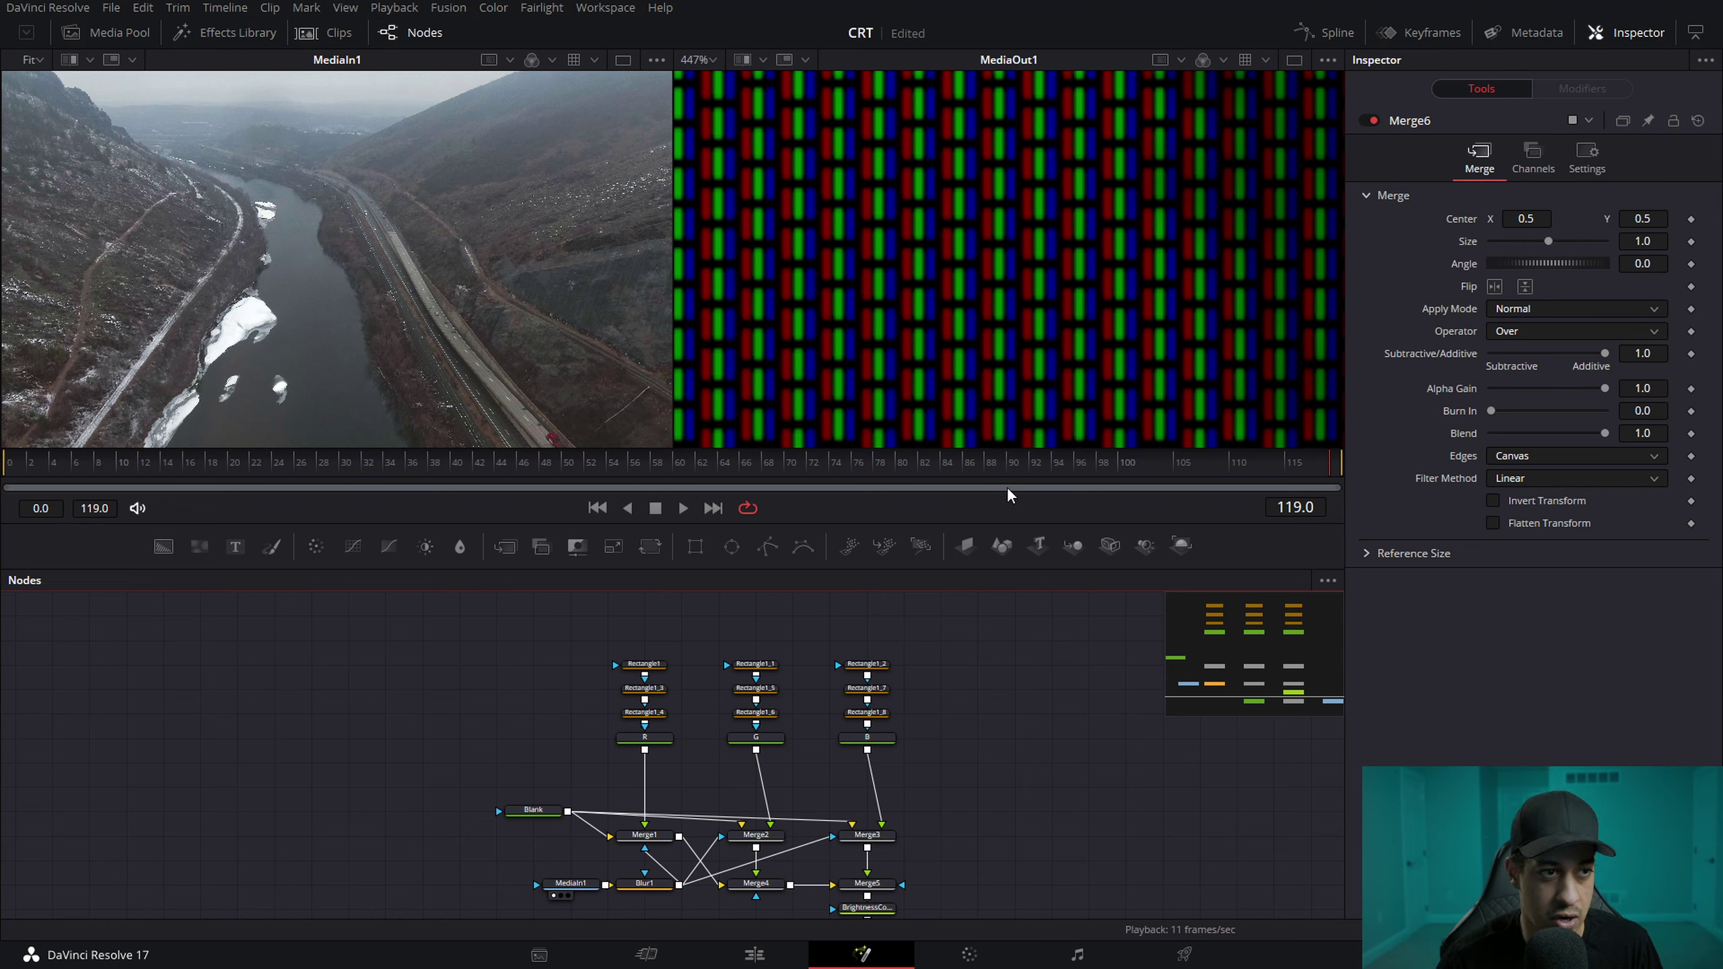
# Step: Preview the R background node in the second viewer, fit it to the viewer, and zoom out to 867%
pyautogui.click(635, 751)
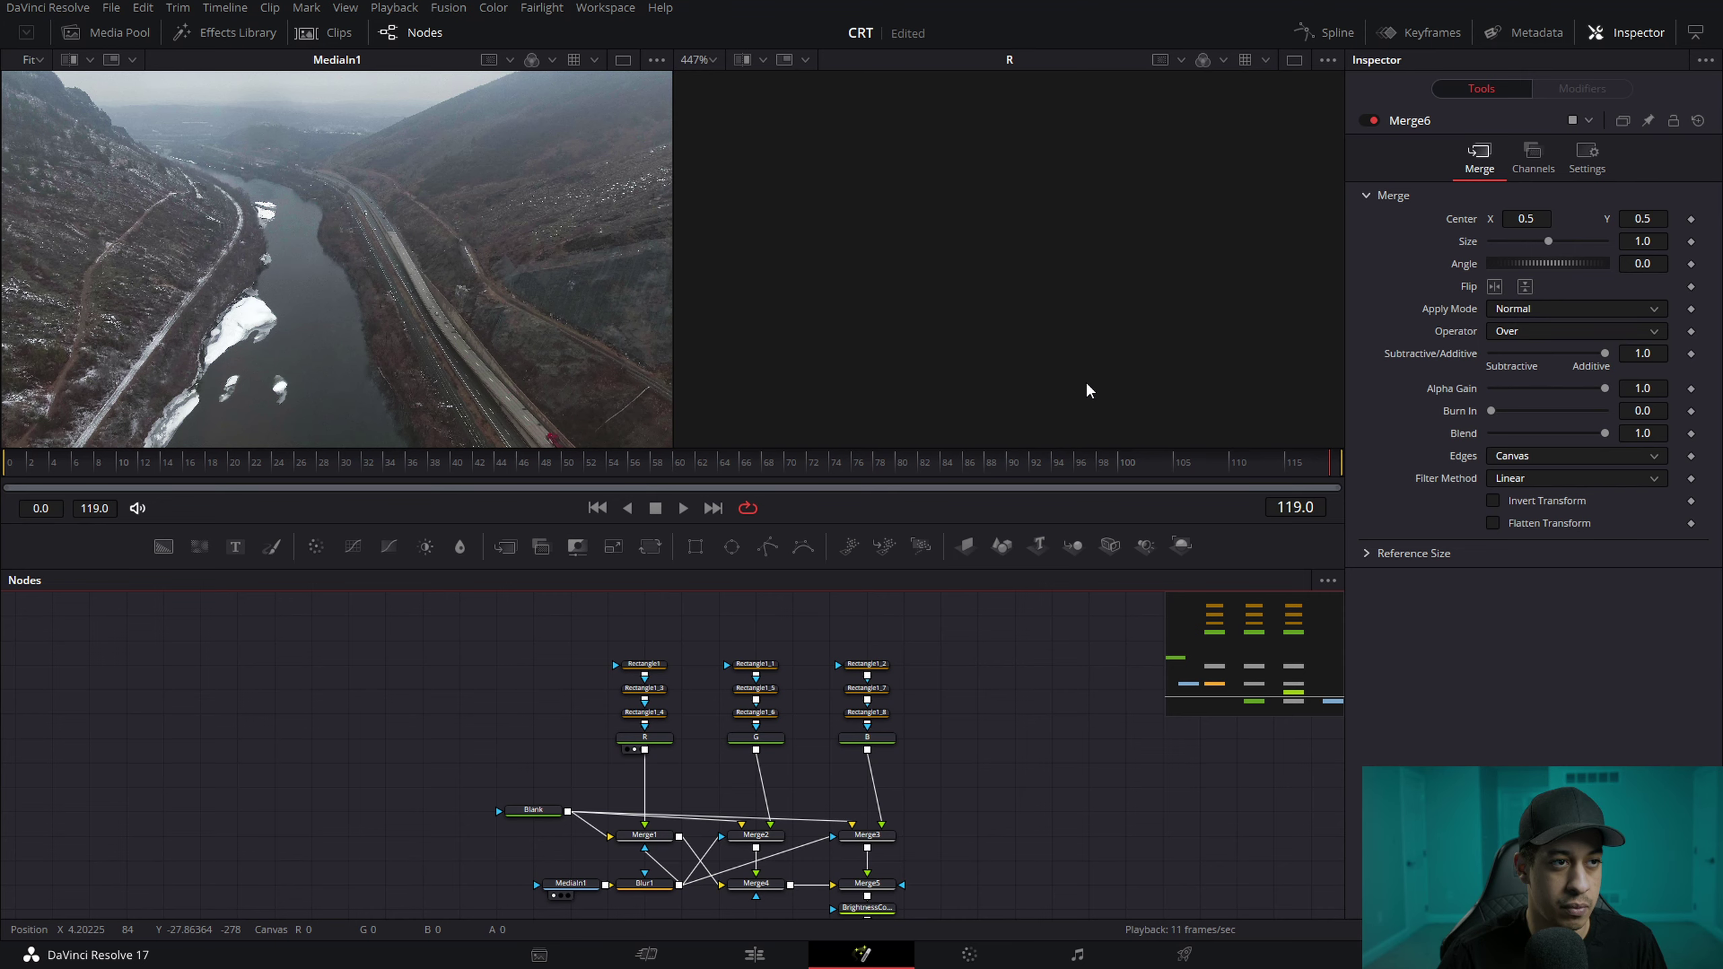
pyautogui.click(712, 60)
pyautogui.click(704, 83)
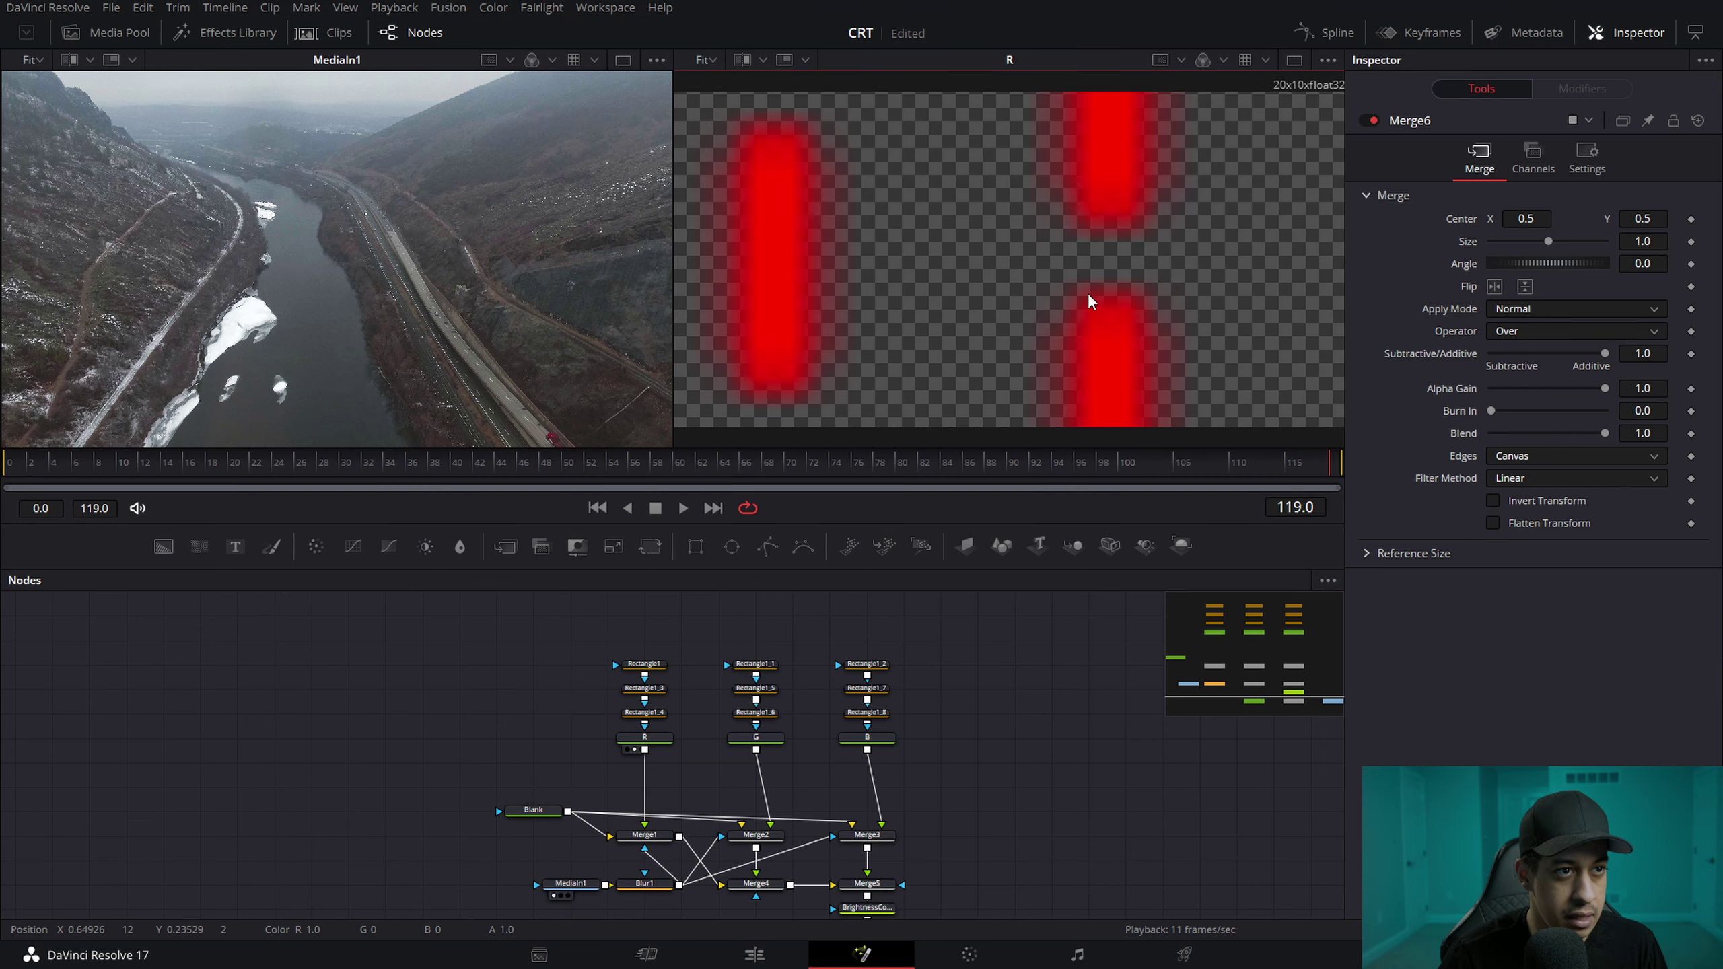
pyautogui.scroll(-2, 1028, 234)
pyautogui.scroll(-2, 1029, 234)
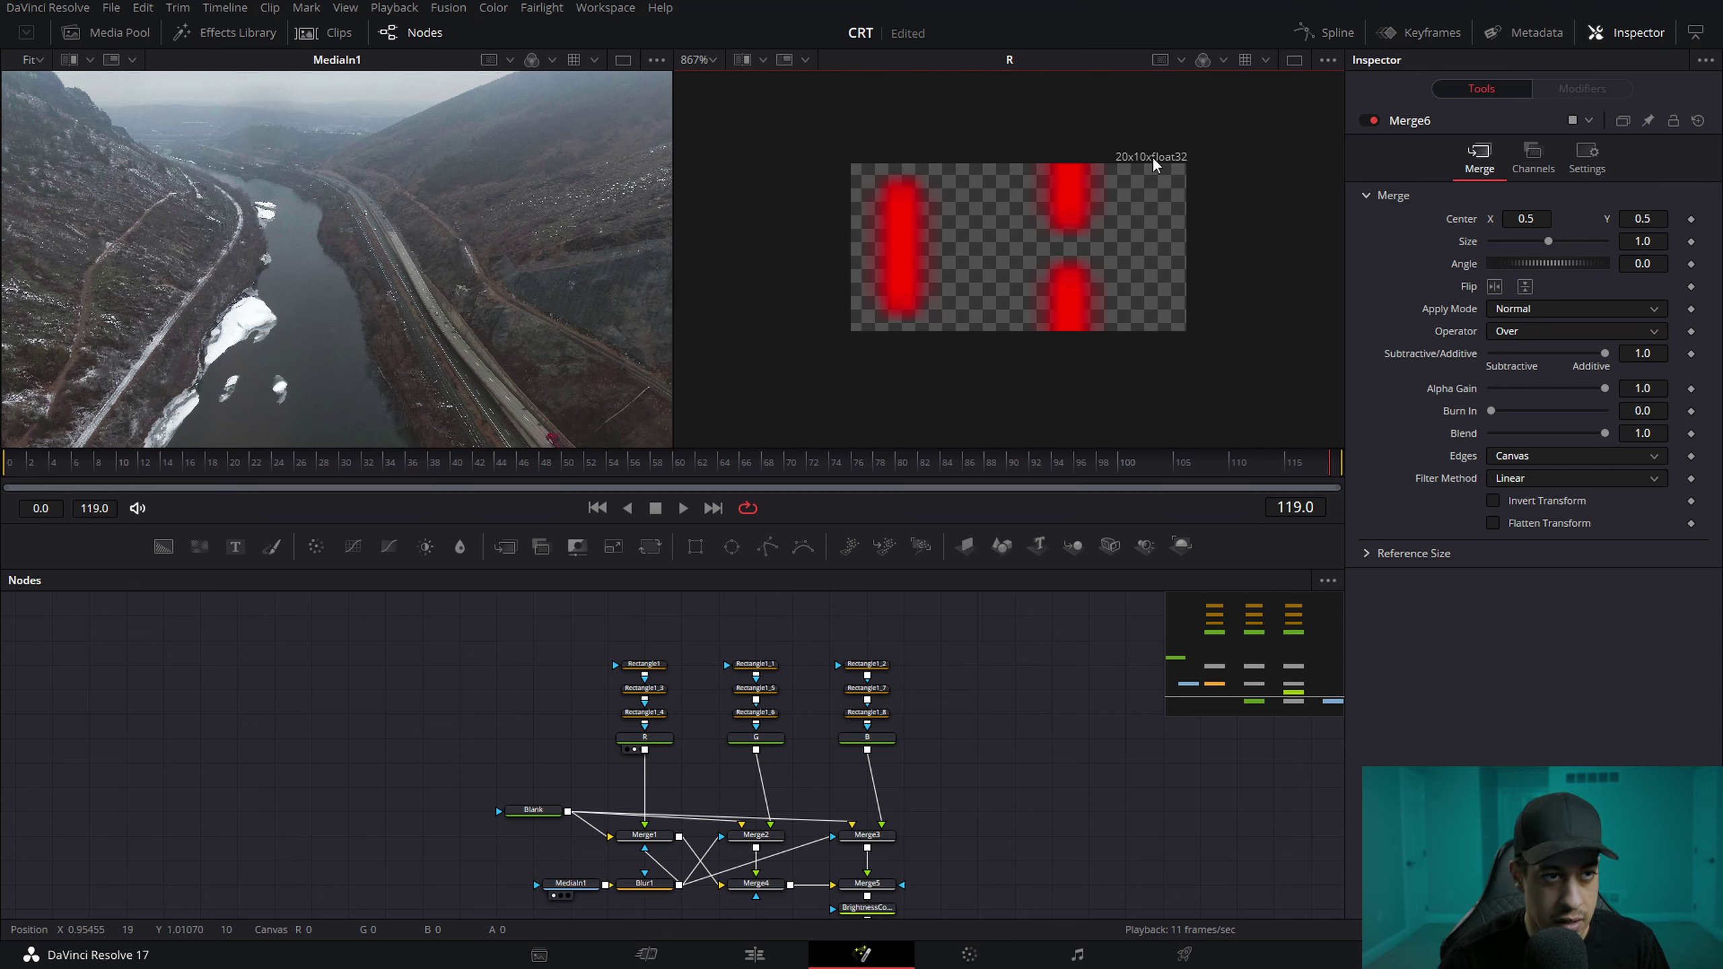
# Step: Set the R background node's image depth to int8, and deselect the node
pyautogui.click(649, 738)
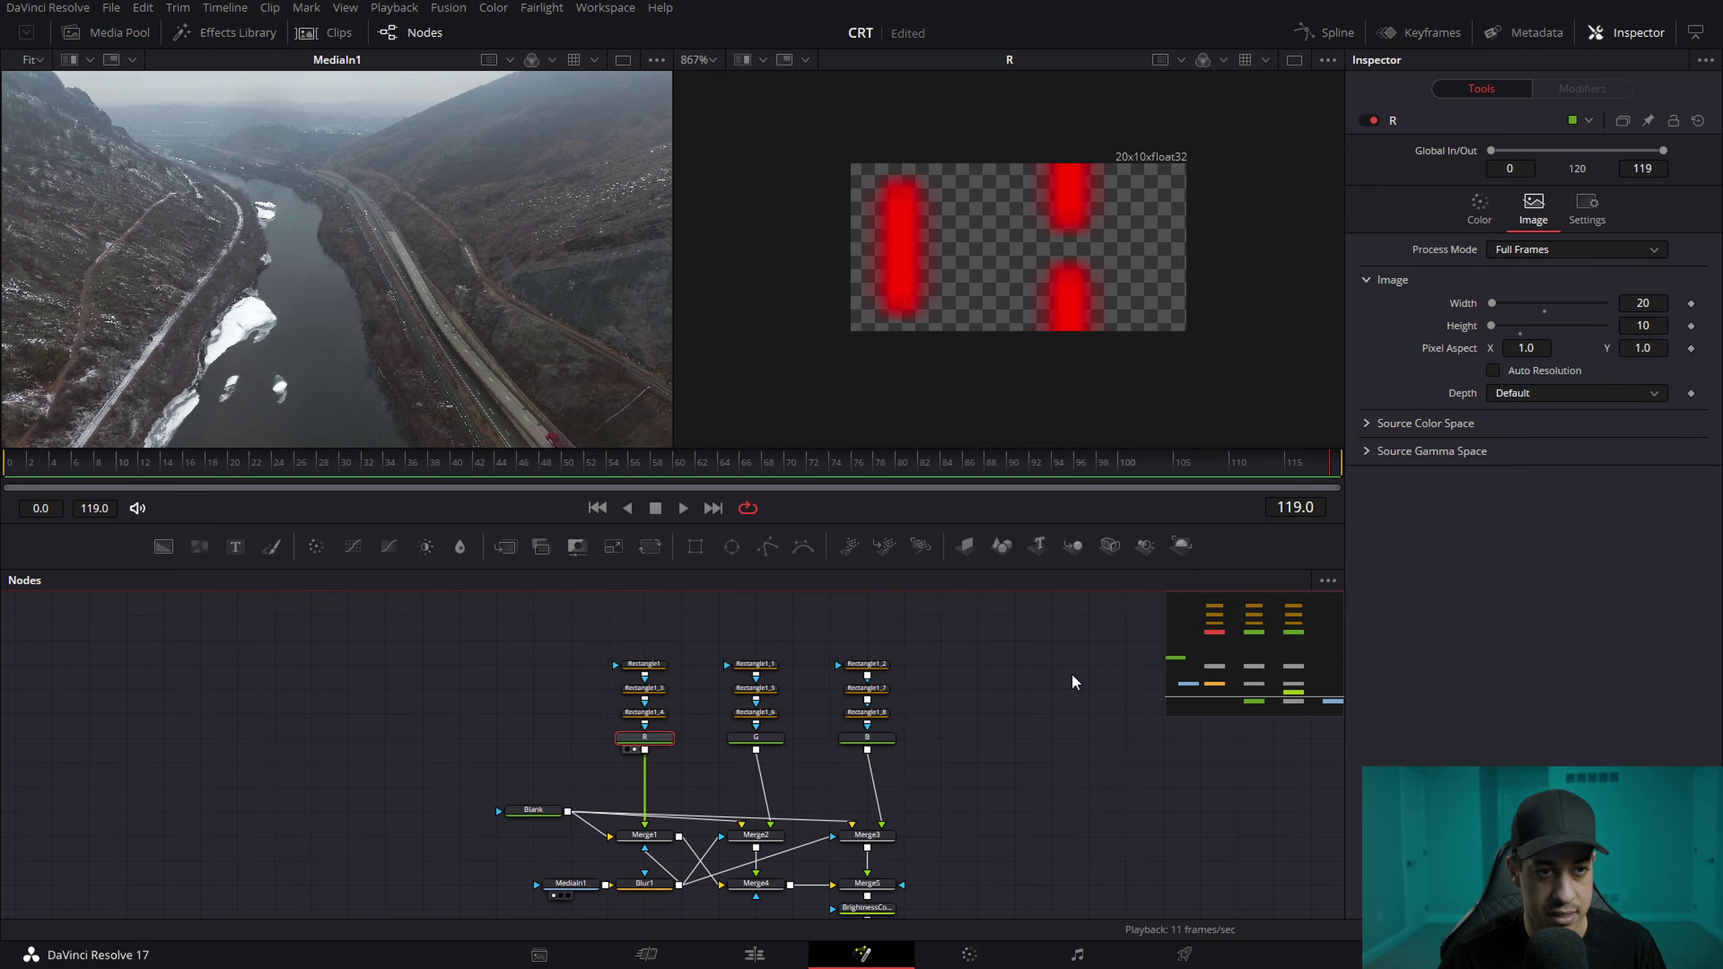
pyautogui.click(1532, 393)
pyautogui.click(1532, 437)
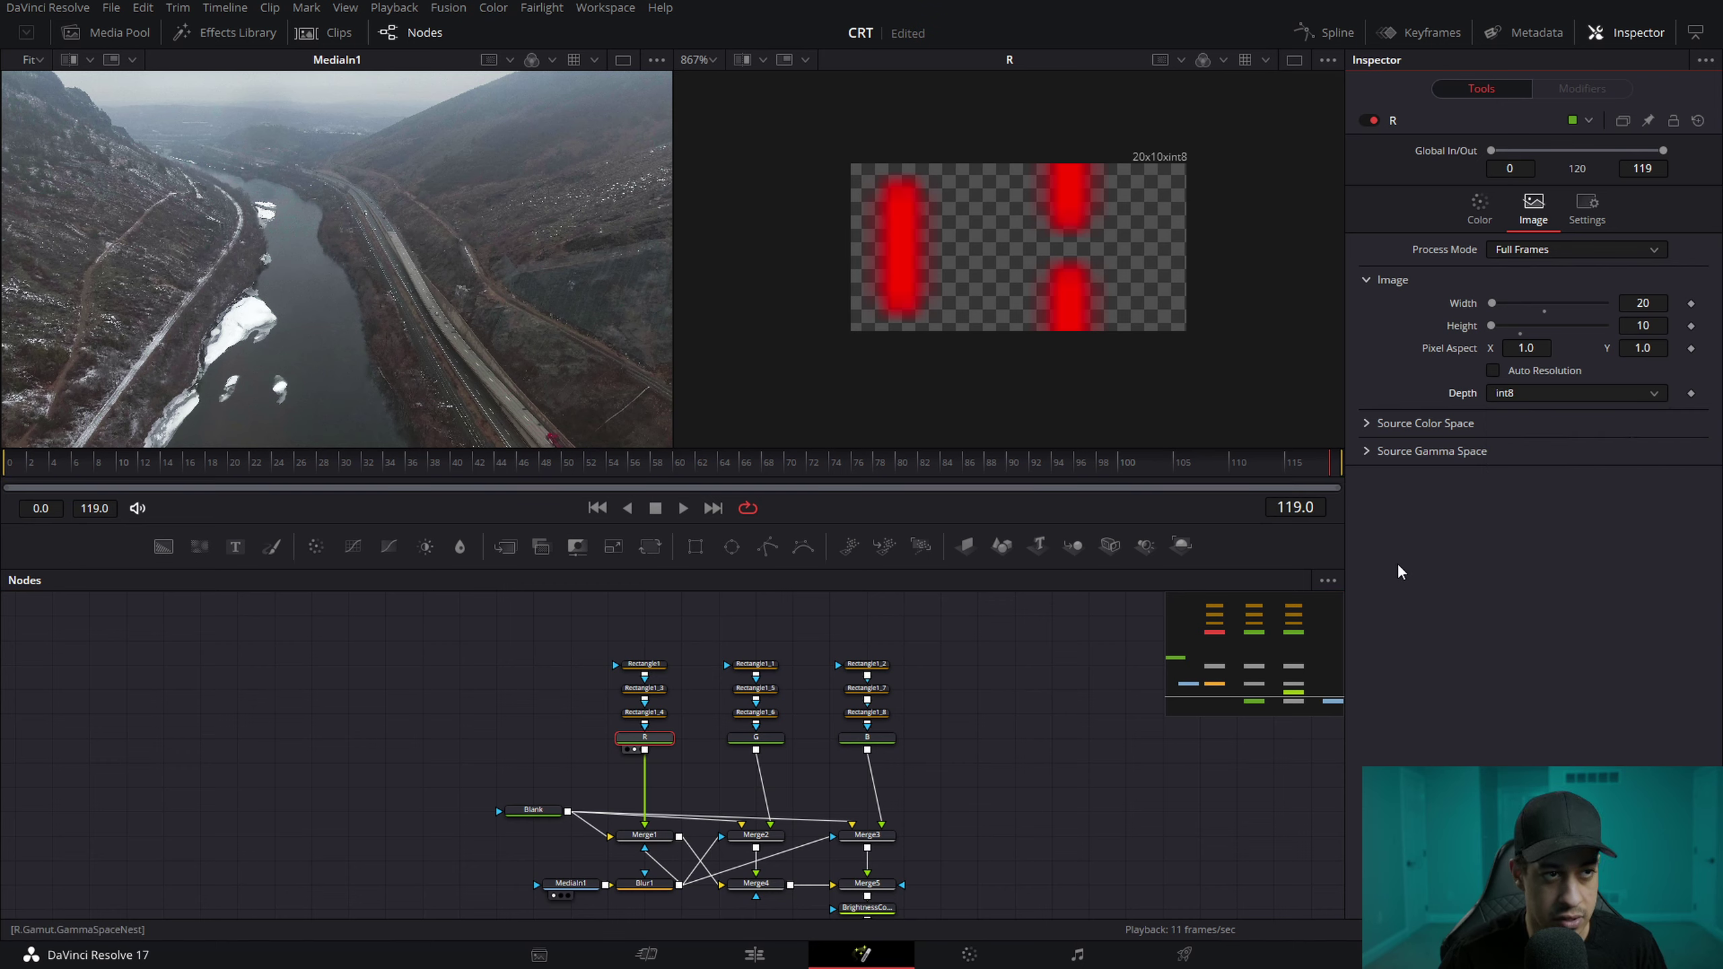
pyautogui.click(1011, 758)
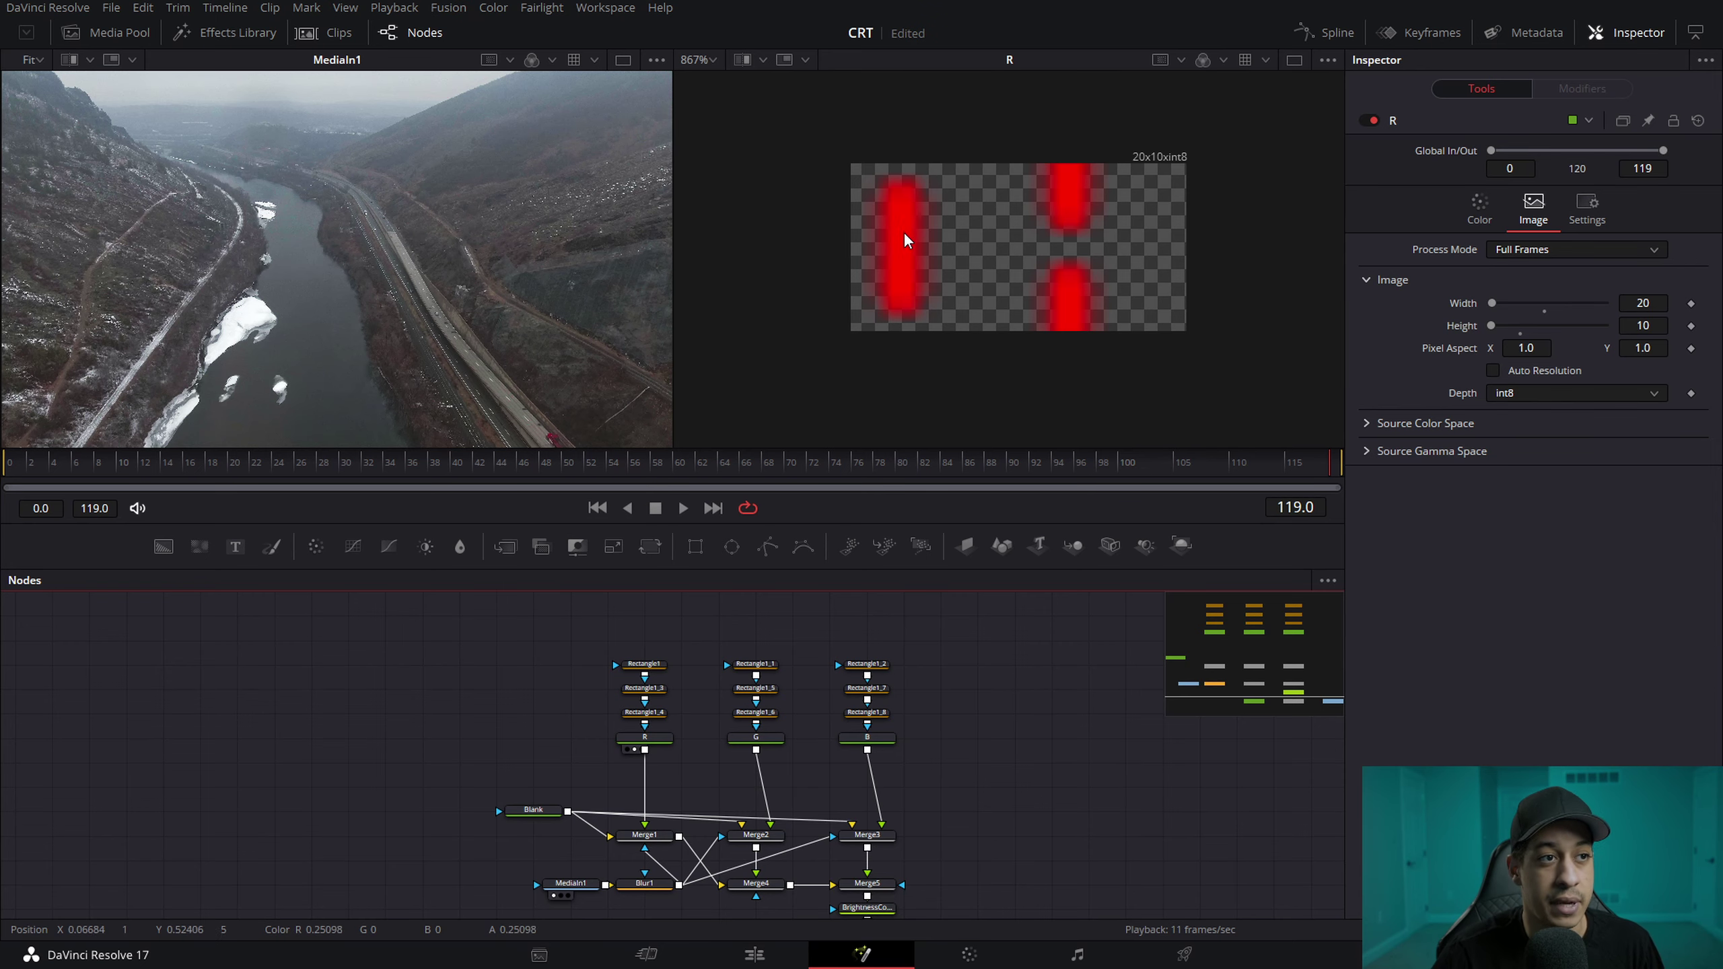
# Step: Examine the R node's solid color settings, and preview the G and B background nodes in the second viewer
pyautogui.click(661, 747)
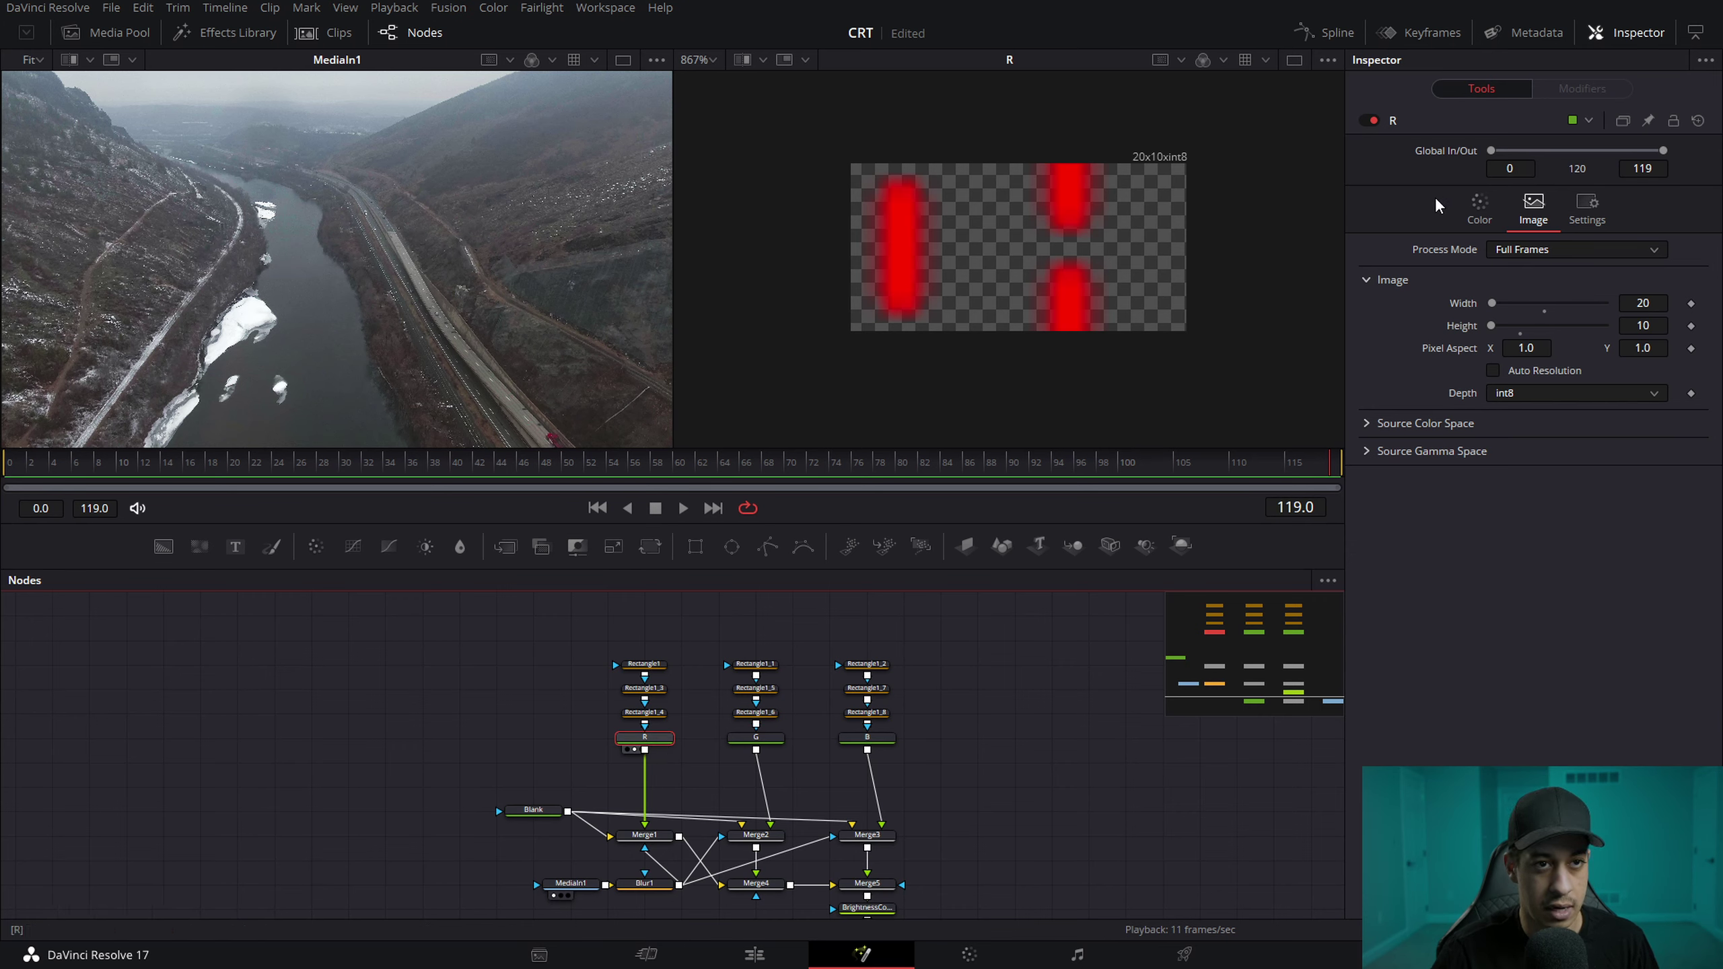
pyautogui.click(1480, 208)
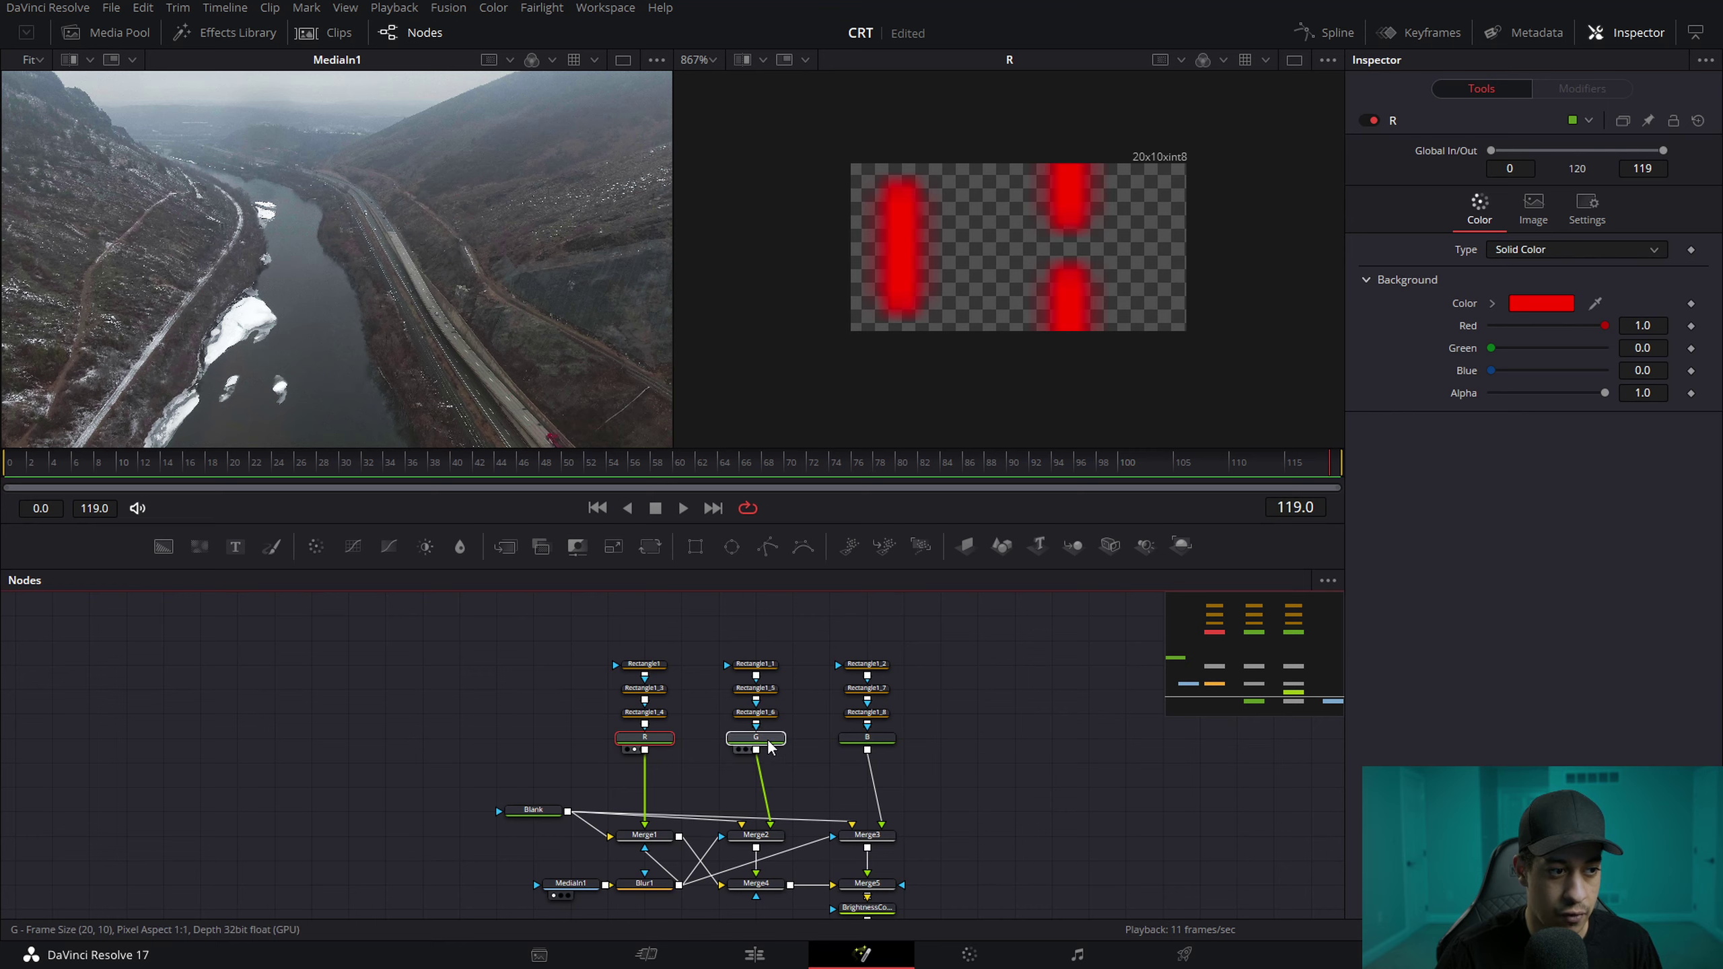
pyautogui.moveTo(769, 741); pyautogui.dragTo(889, 365)
pyautogui.moveTo(880, 739); pyautogui.dragTo(984, 401)
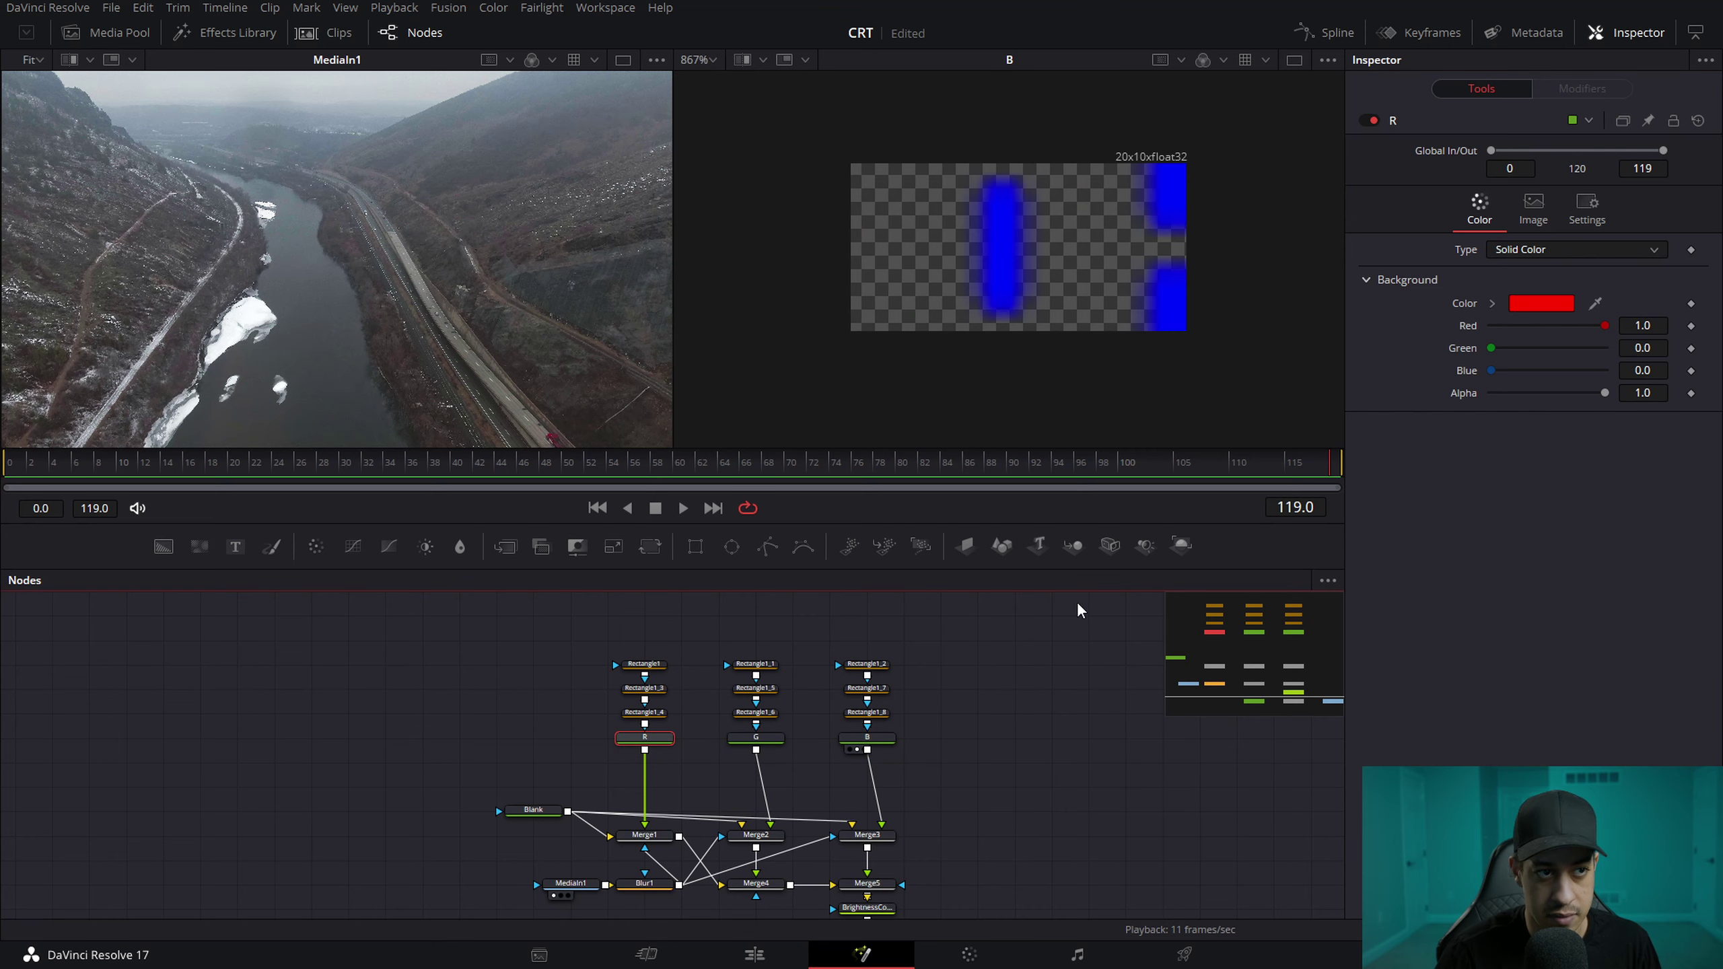
pyautogui.click(1012, 743)
pyautogui.moveTo(1000, 780); pyautogui.dragTo(1012, 689)
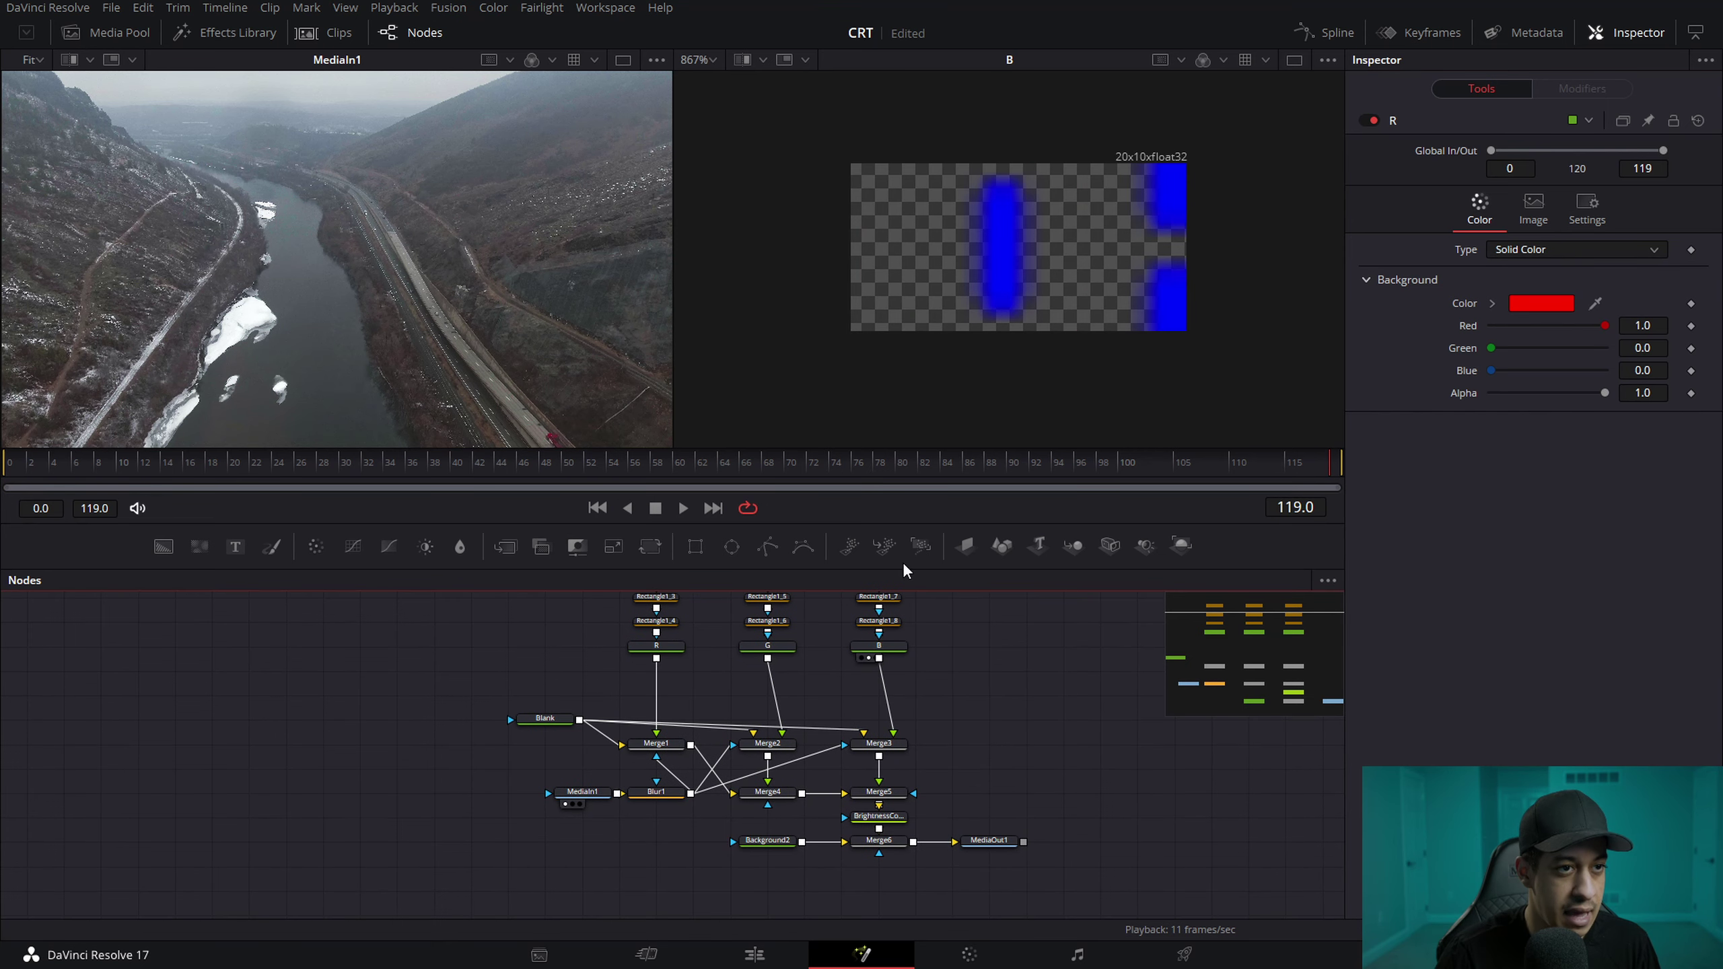
# Step: Inspect the Blank background's image settings, and preview Merge1 and Merge2 in the second viewer
pyautogui.click(548, 728)
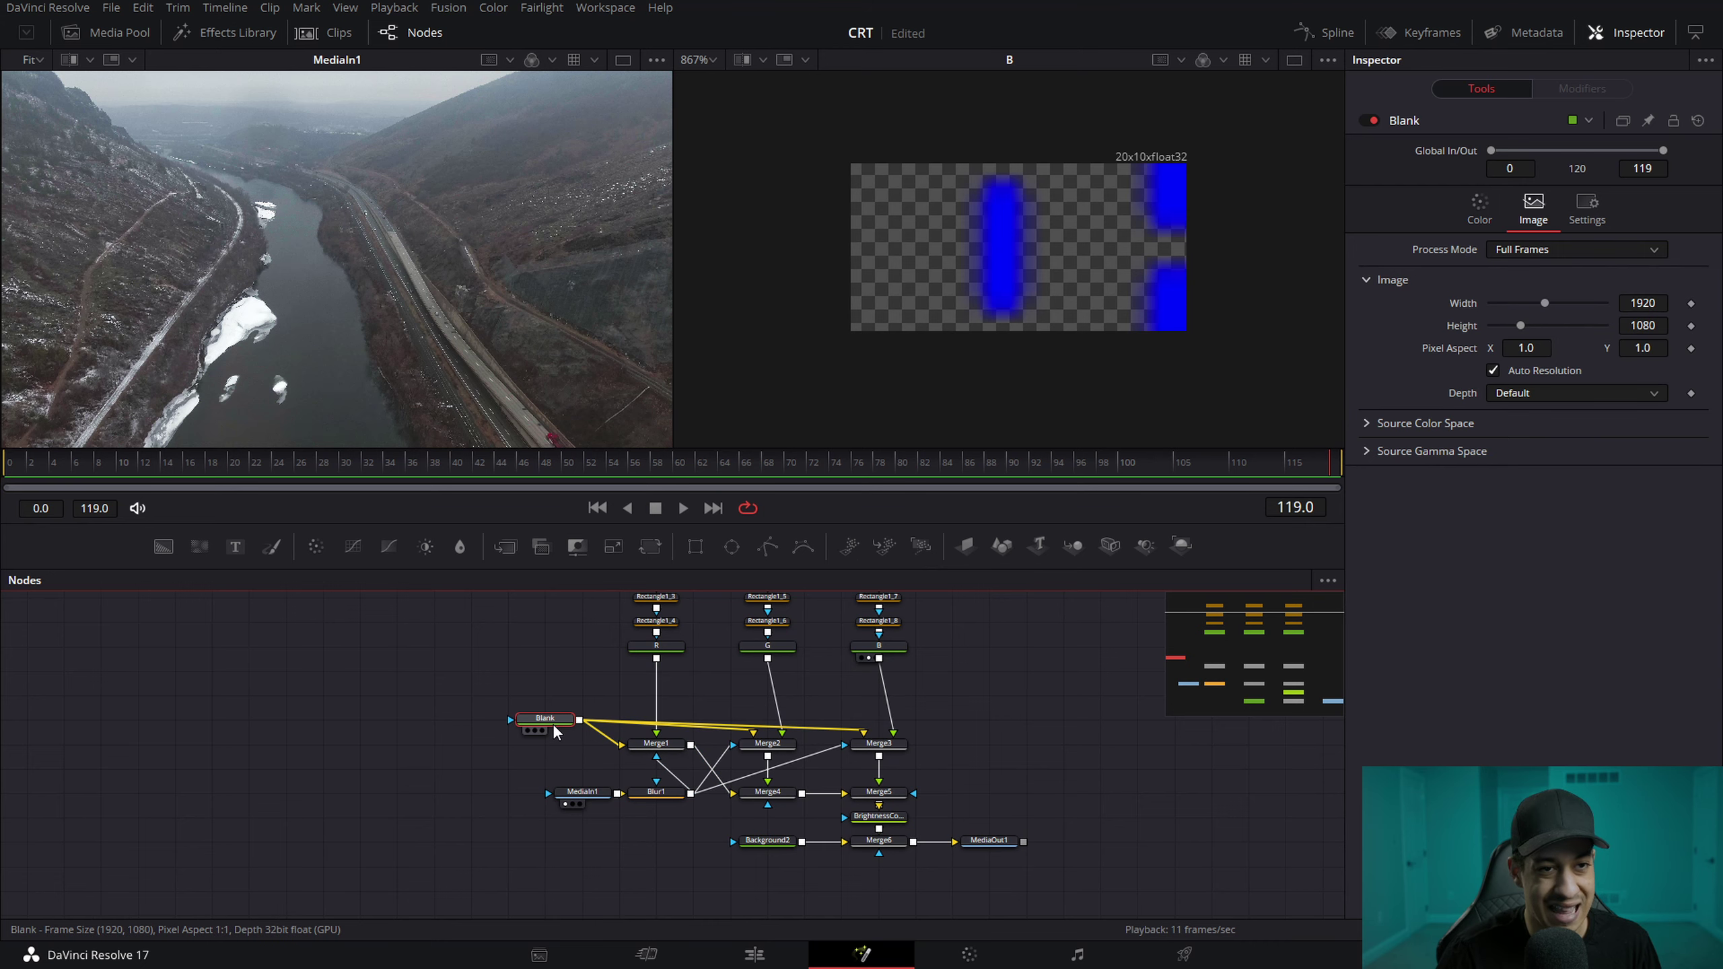
pyautogui.moveTo(552, 725)
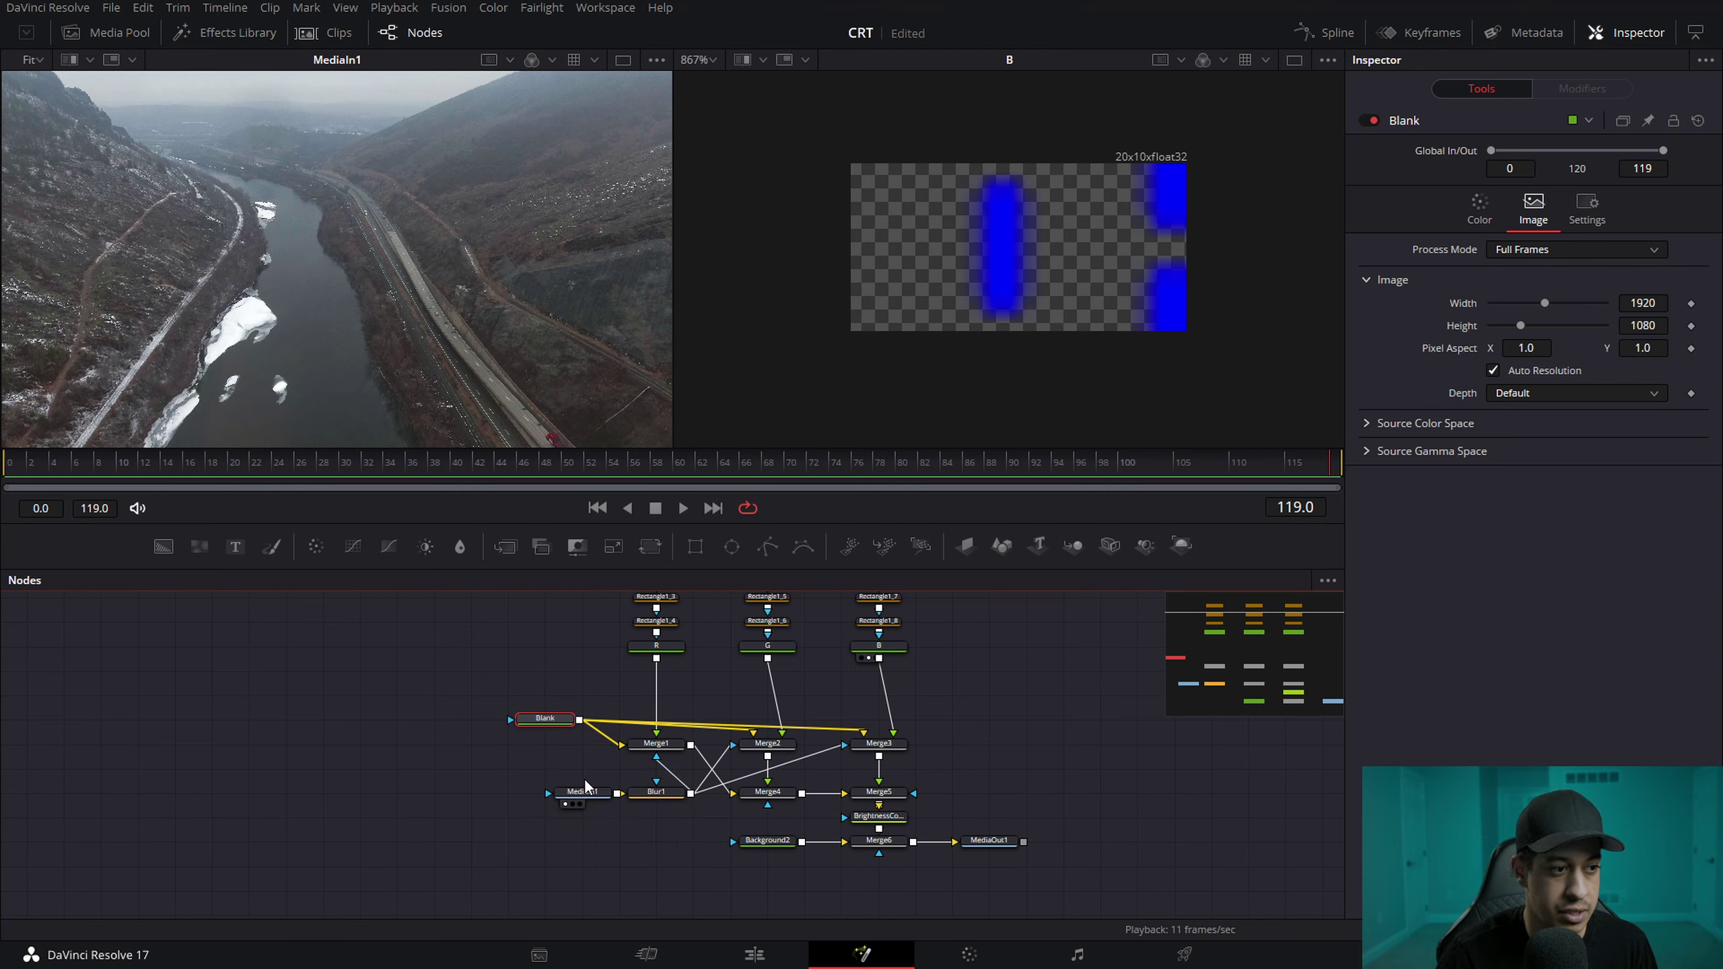
pyautogui.moveTo(666, 747); pyautogui.dragTo(969, 313)
pyautogui.scroll(-4, 997, 254)
pyautogui.moveTo(767, 743); pyautogui.dragTo(904, 405)
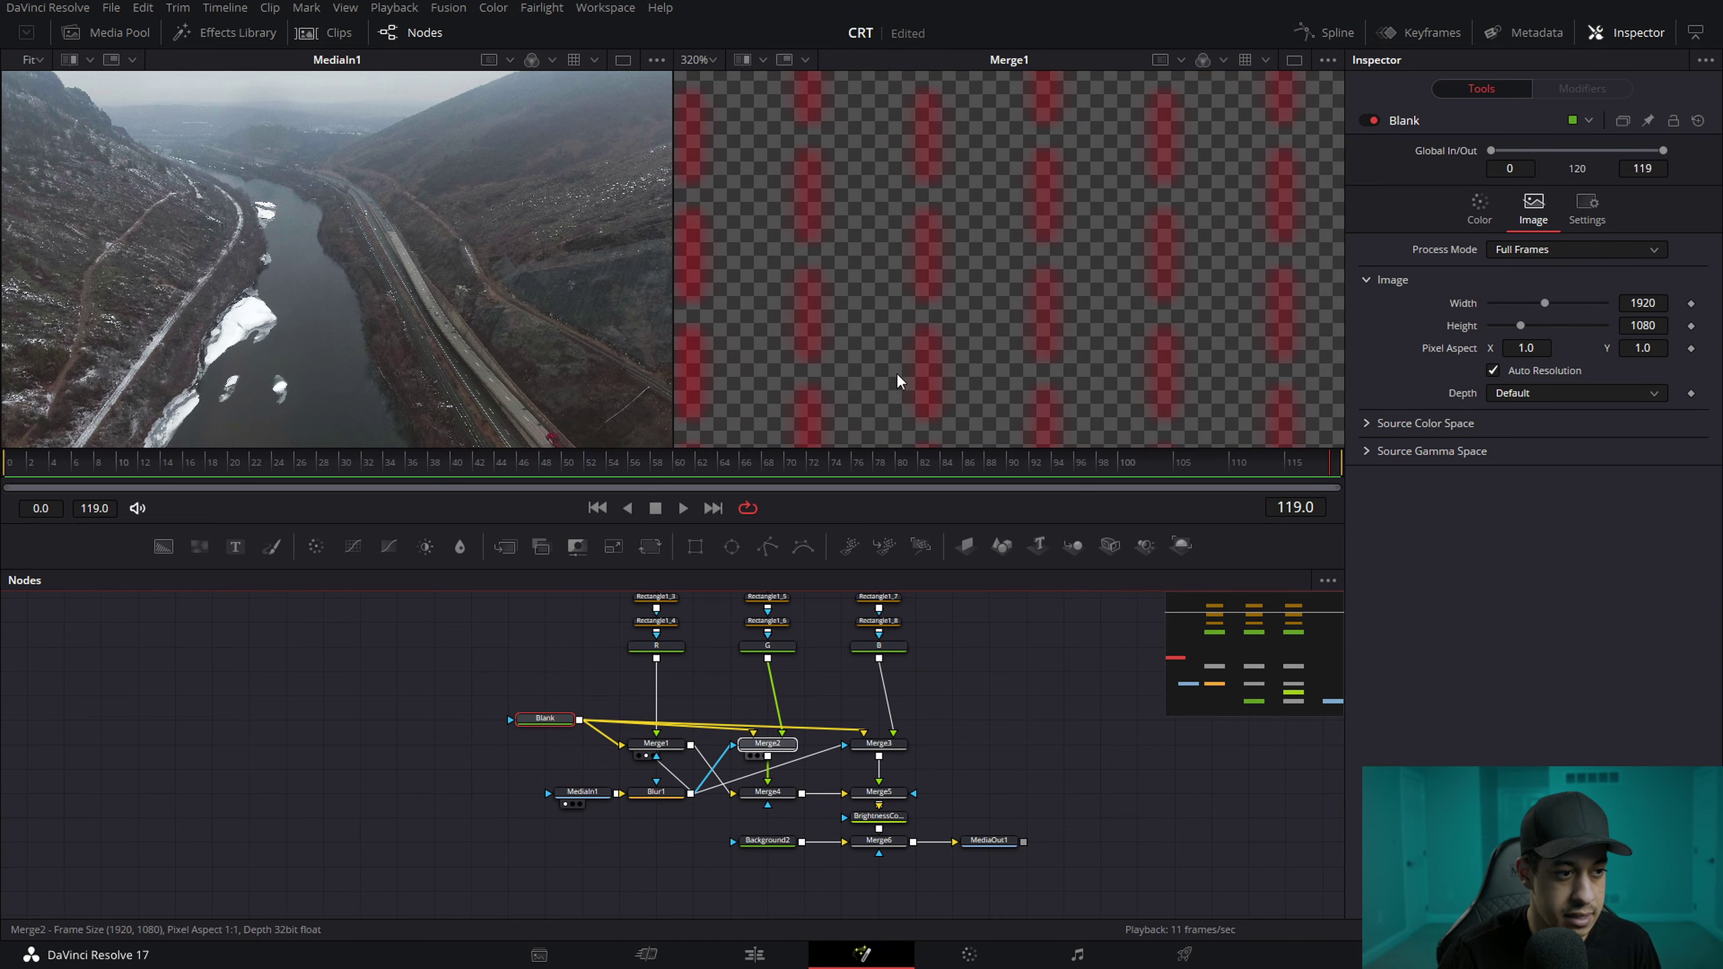
# Step: Select MediaIn1, and preview Blur1 in the first viewer and Merge5 followed by Merge6 in the second
pyautogui.click(582, 801)
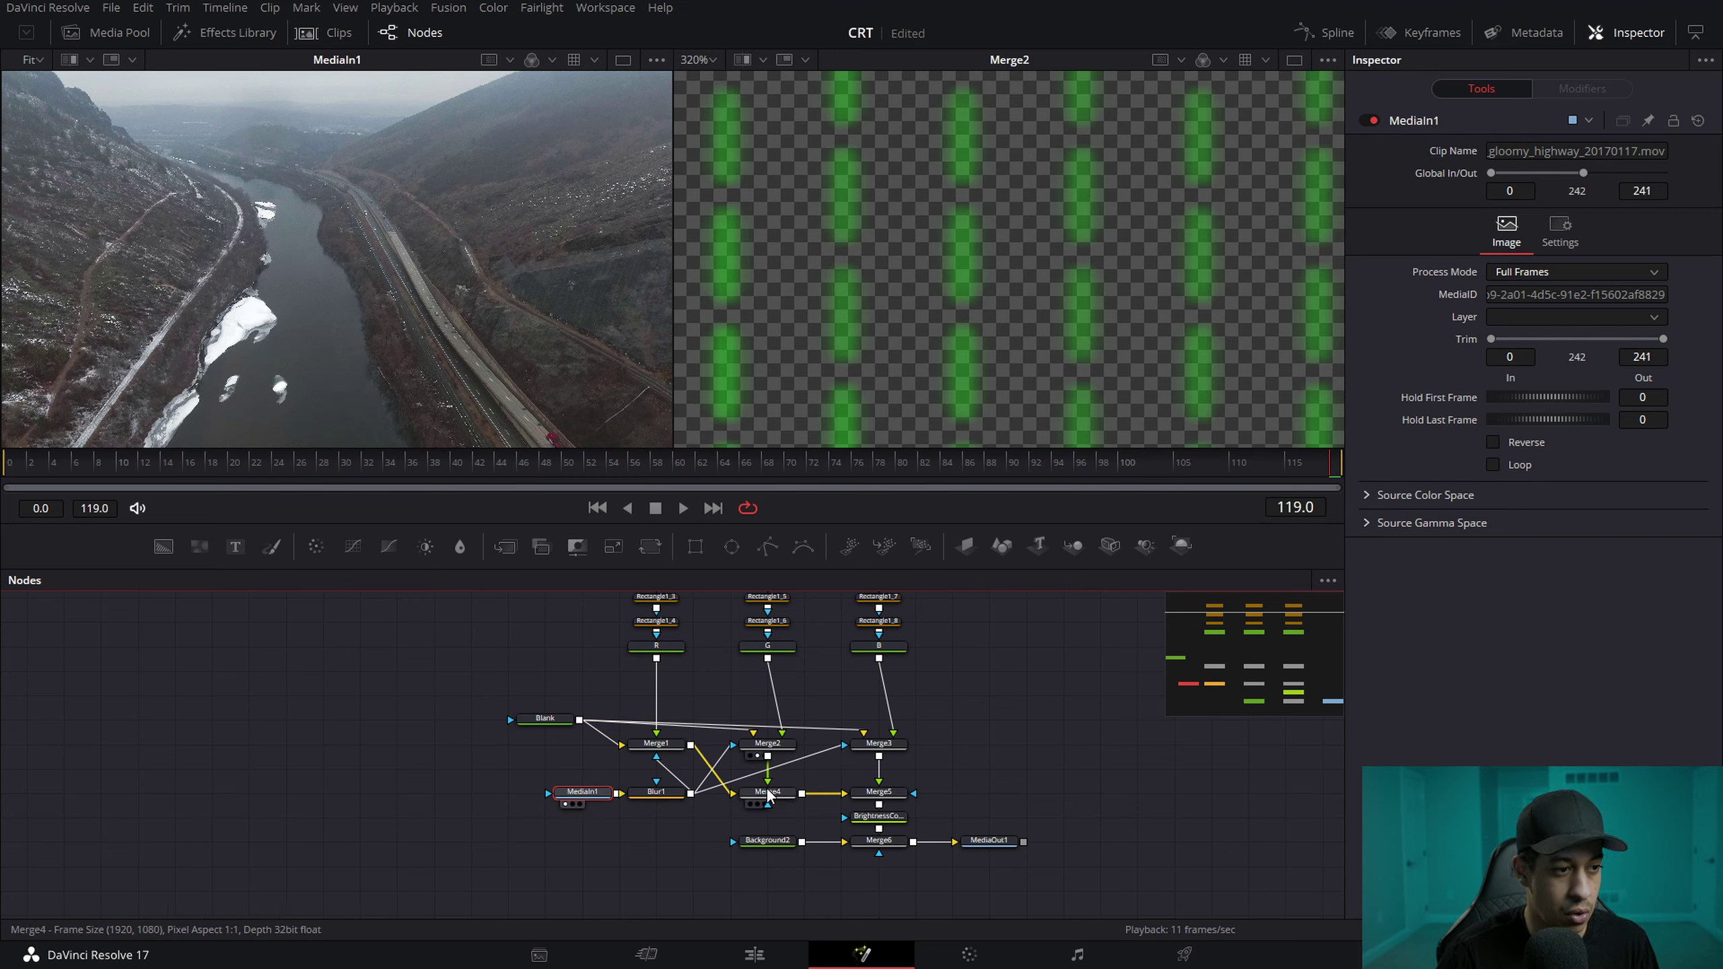
pyautogui.moveTo(659, 808); pyautogui.dragTo(452, 200)
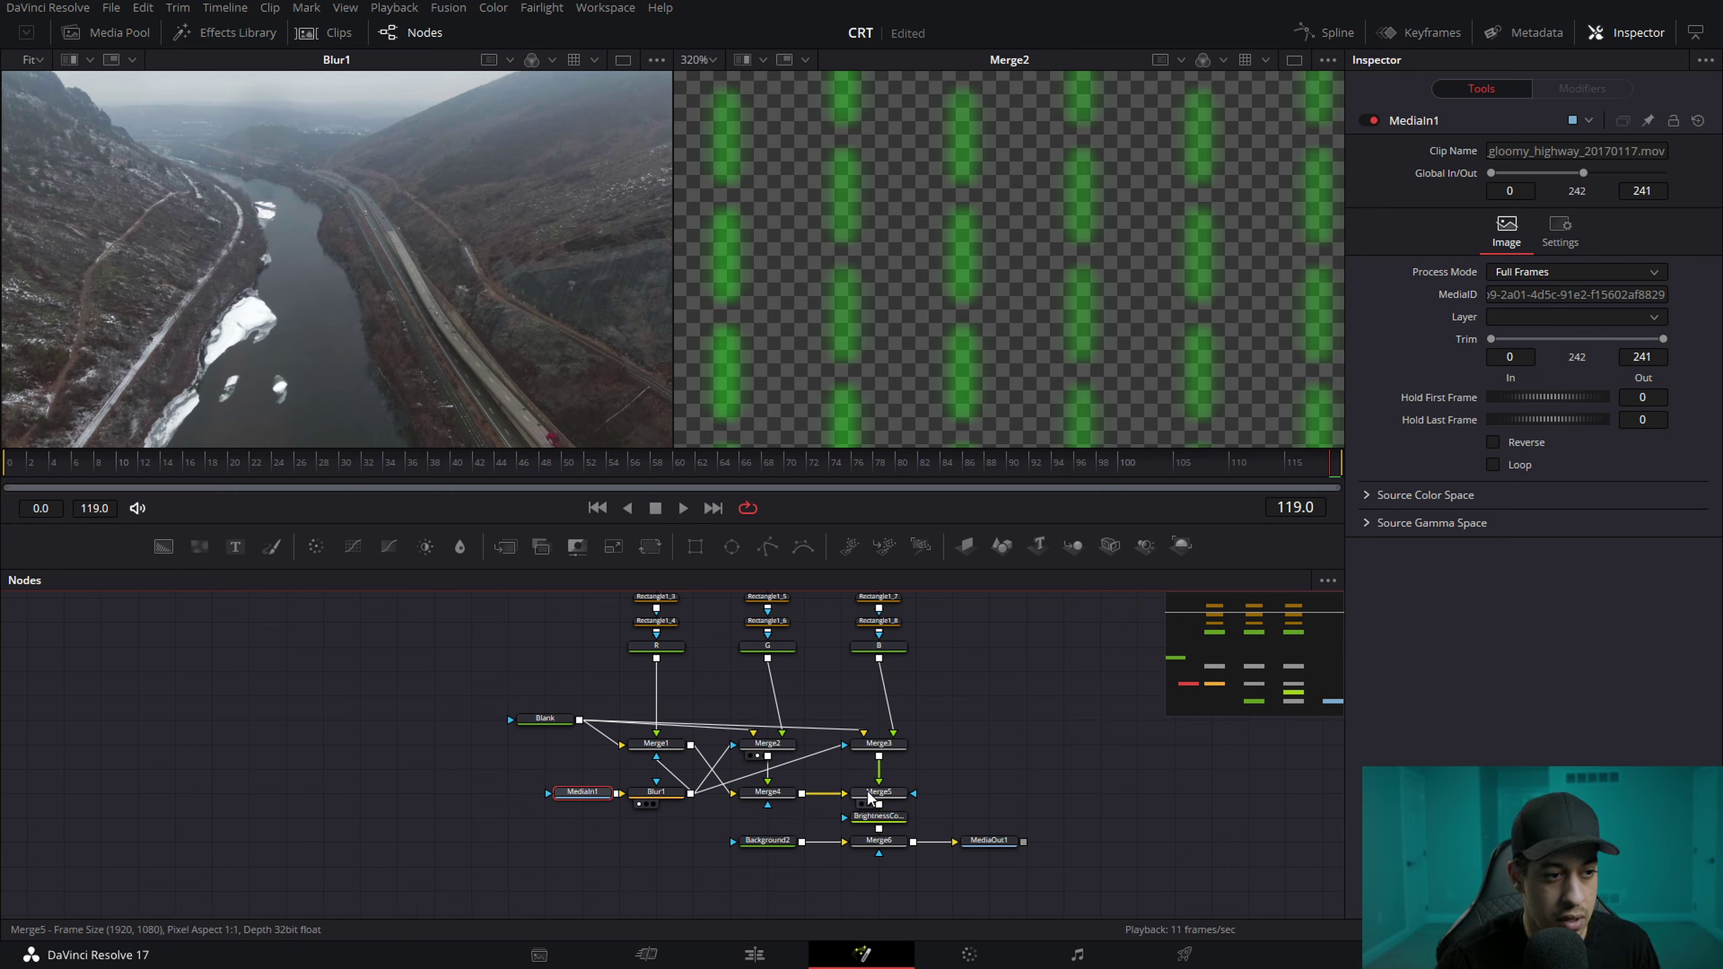
pyautogui.moveTo(870, 798); pyautogui.dragTo(1071, 427)
pyautogui.moveTo(895, 841); pyautogui.dragTo(1096, 309)
# Step: Fit the Merge6 image to its viewer, and zoom in to 155% to examine the colored CRT pixels
pyautogui.click(711, 59)
pyautogui.click(712, 122)
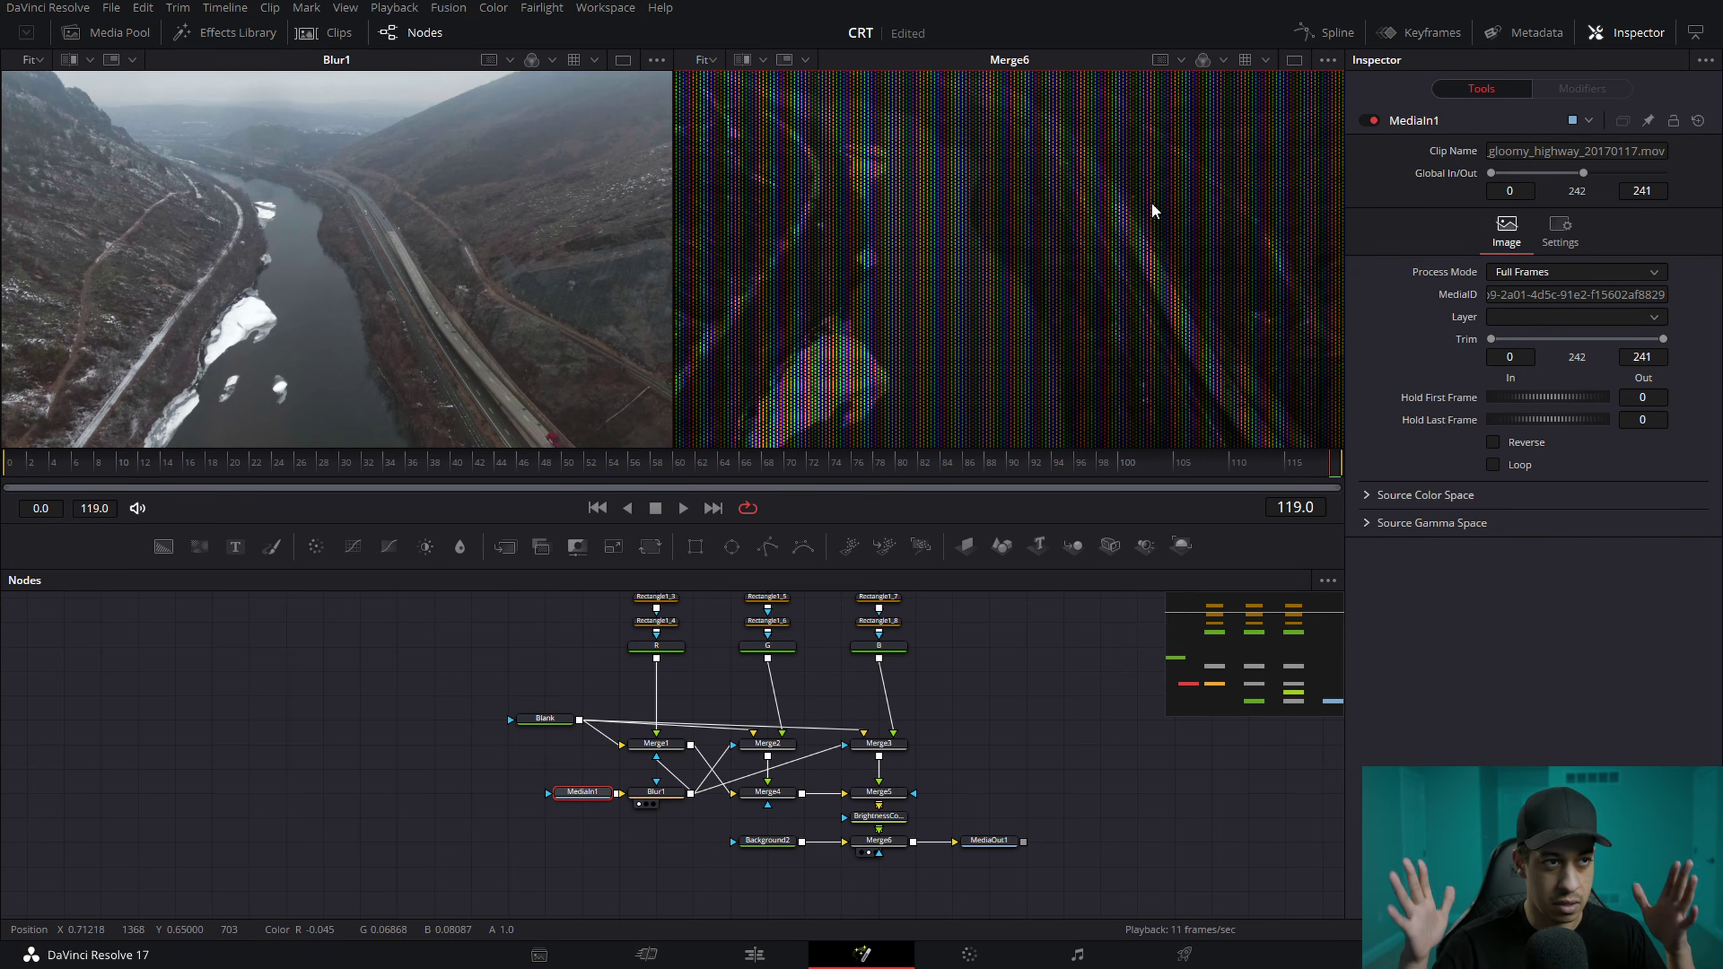
pyautogui.scroll(3, 1096, 234)
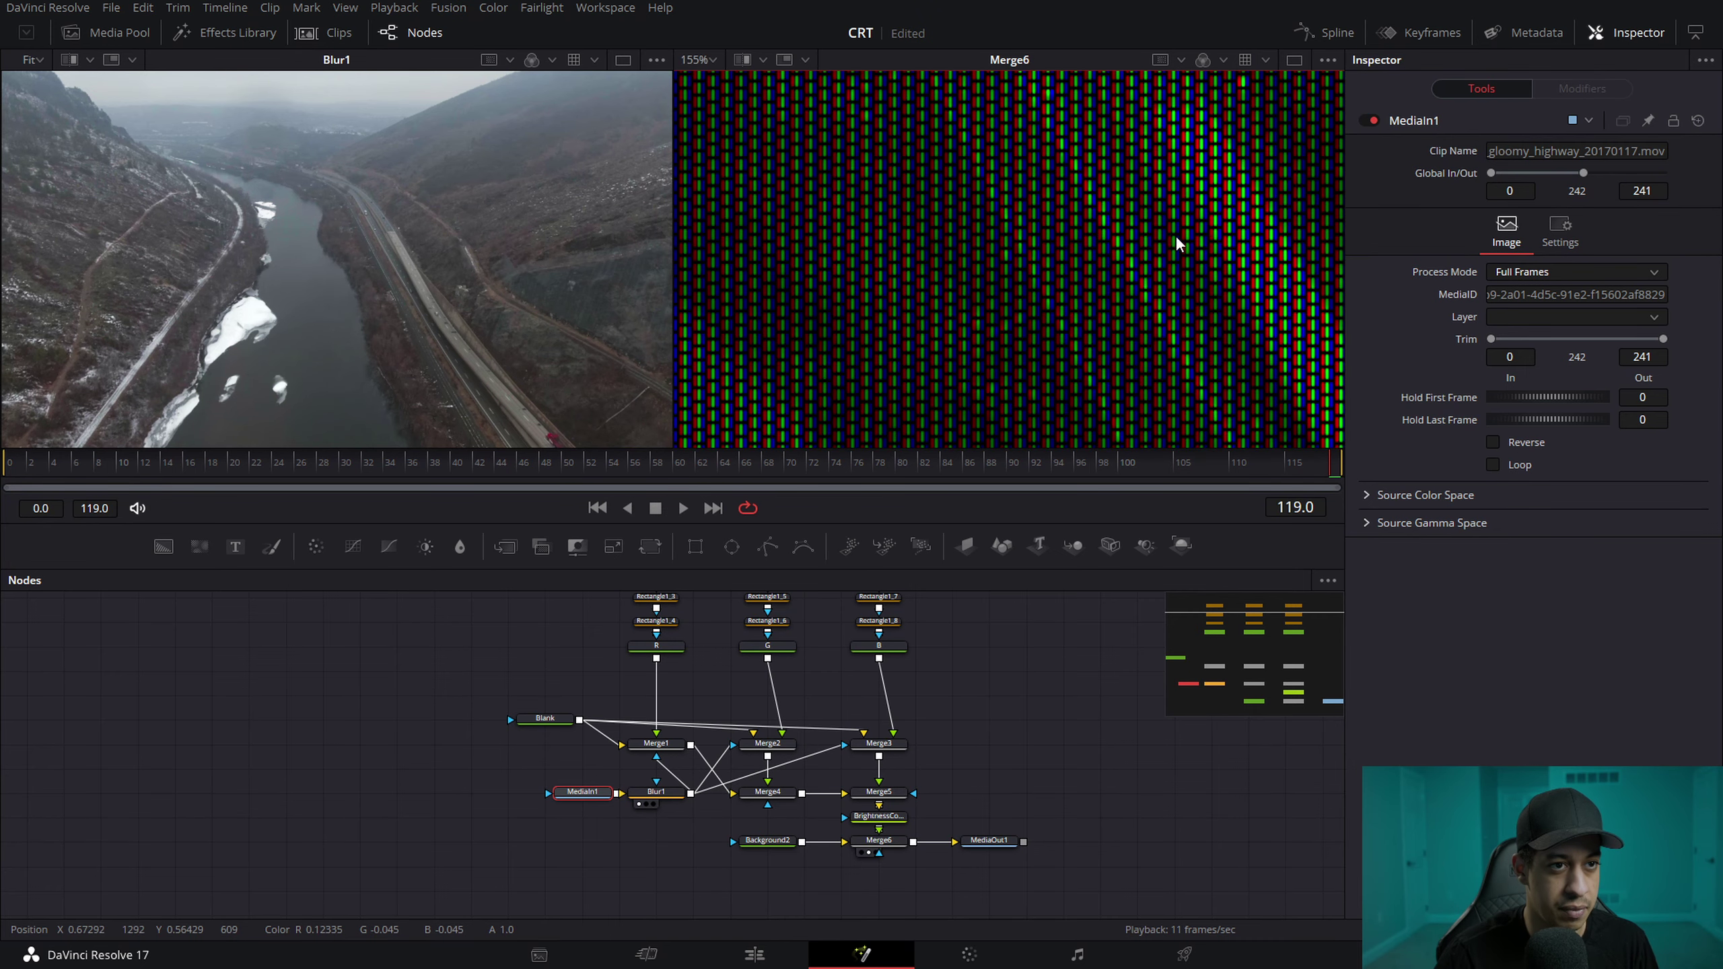
pyautogui.scroll(2, 1183, 227)
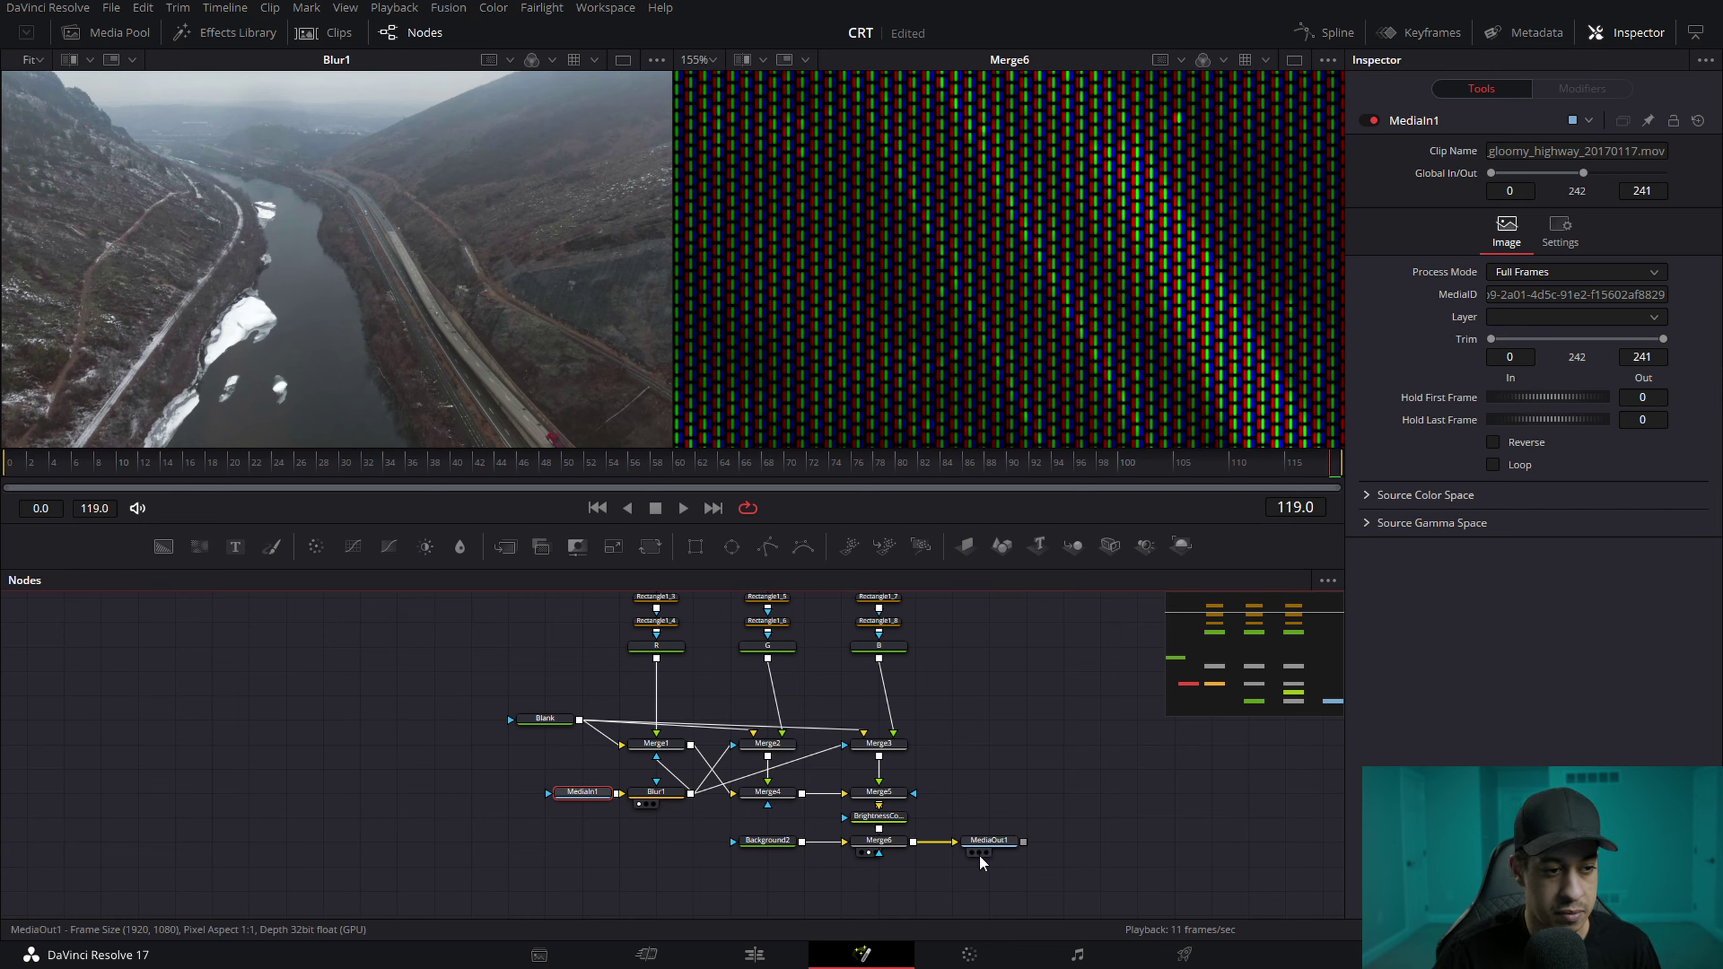
# Step: Play and scrub the CRT effect in the full-screen viewer from the edit page, pausing to examine it, and exit full screen
pyautogui.click(755, 954)
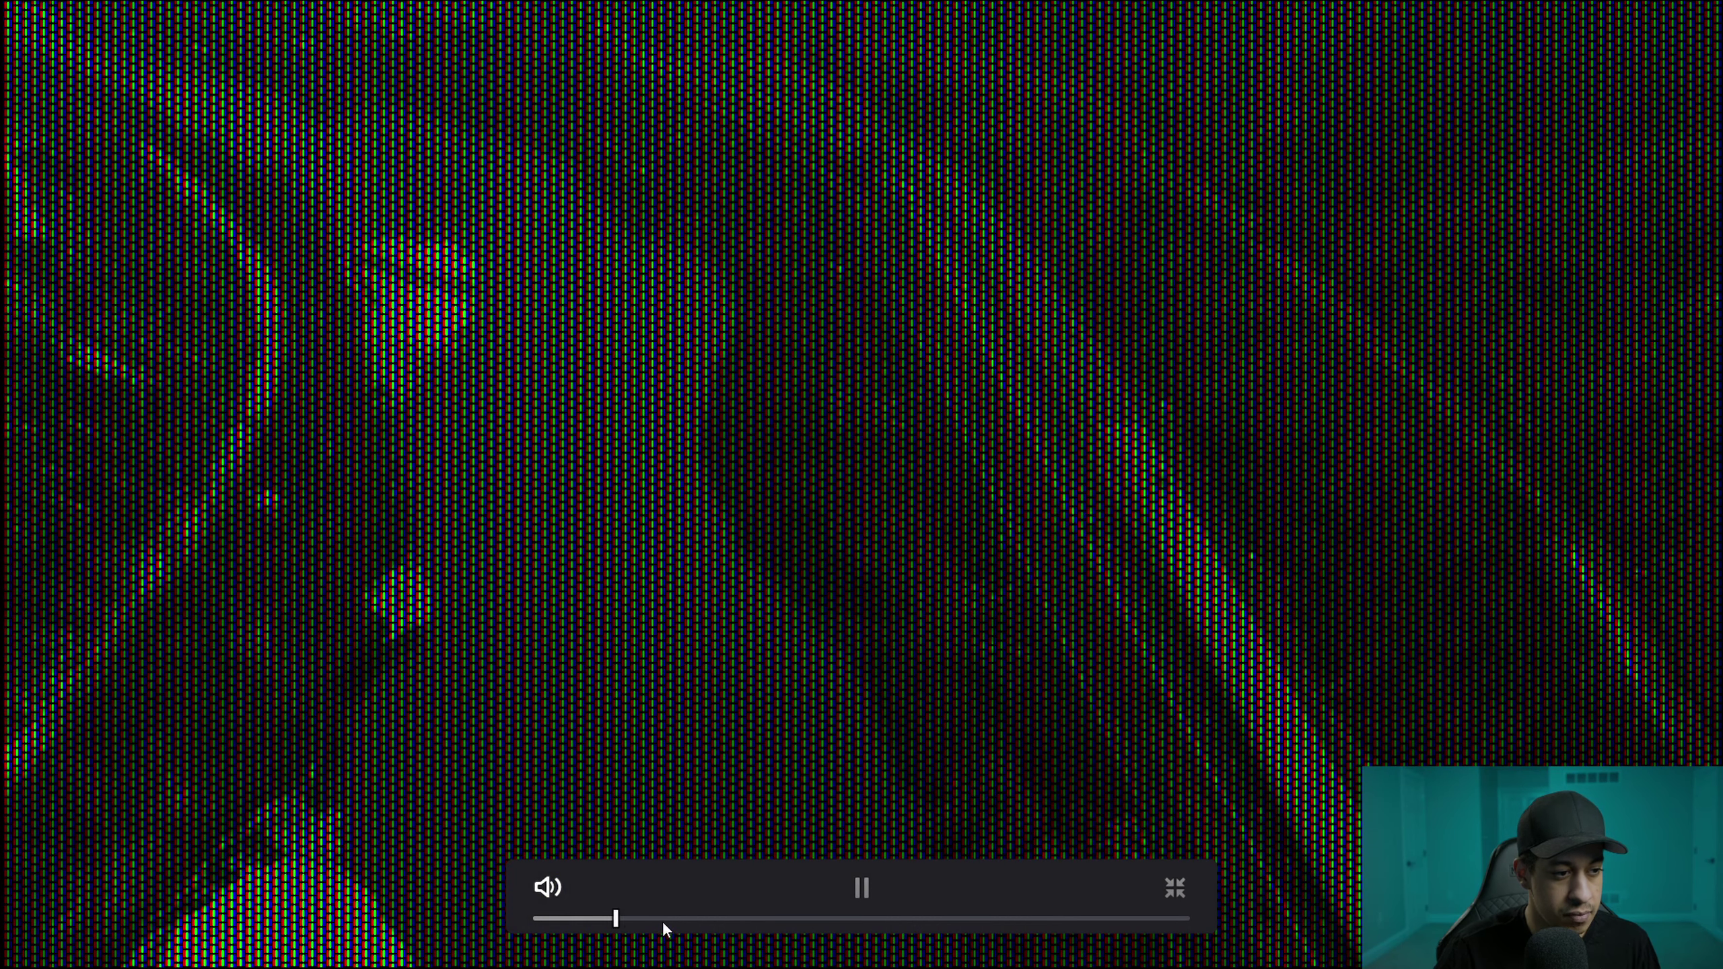
pyautogui.press('space')
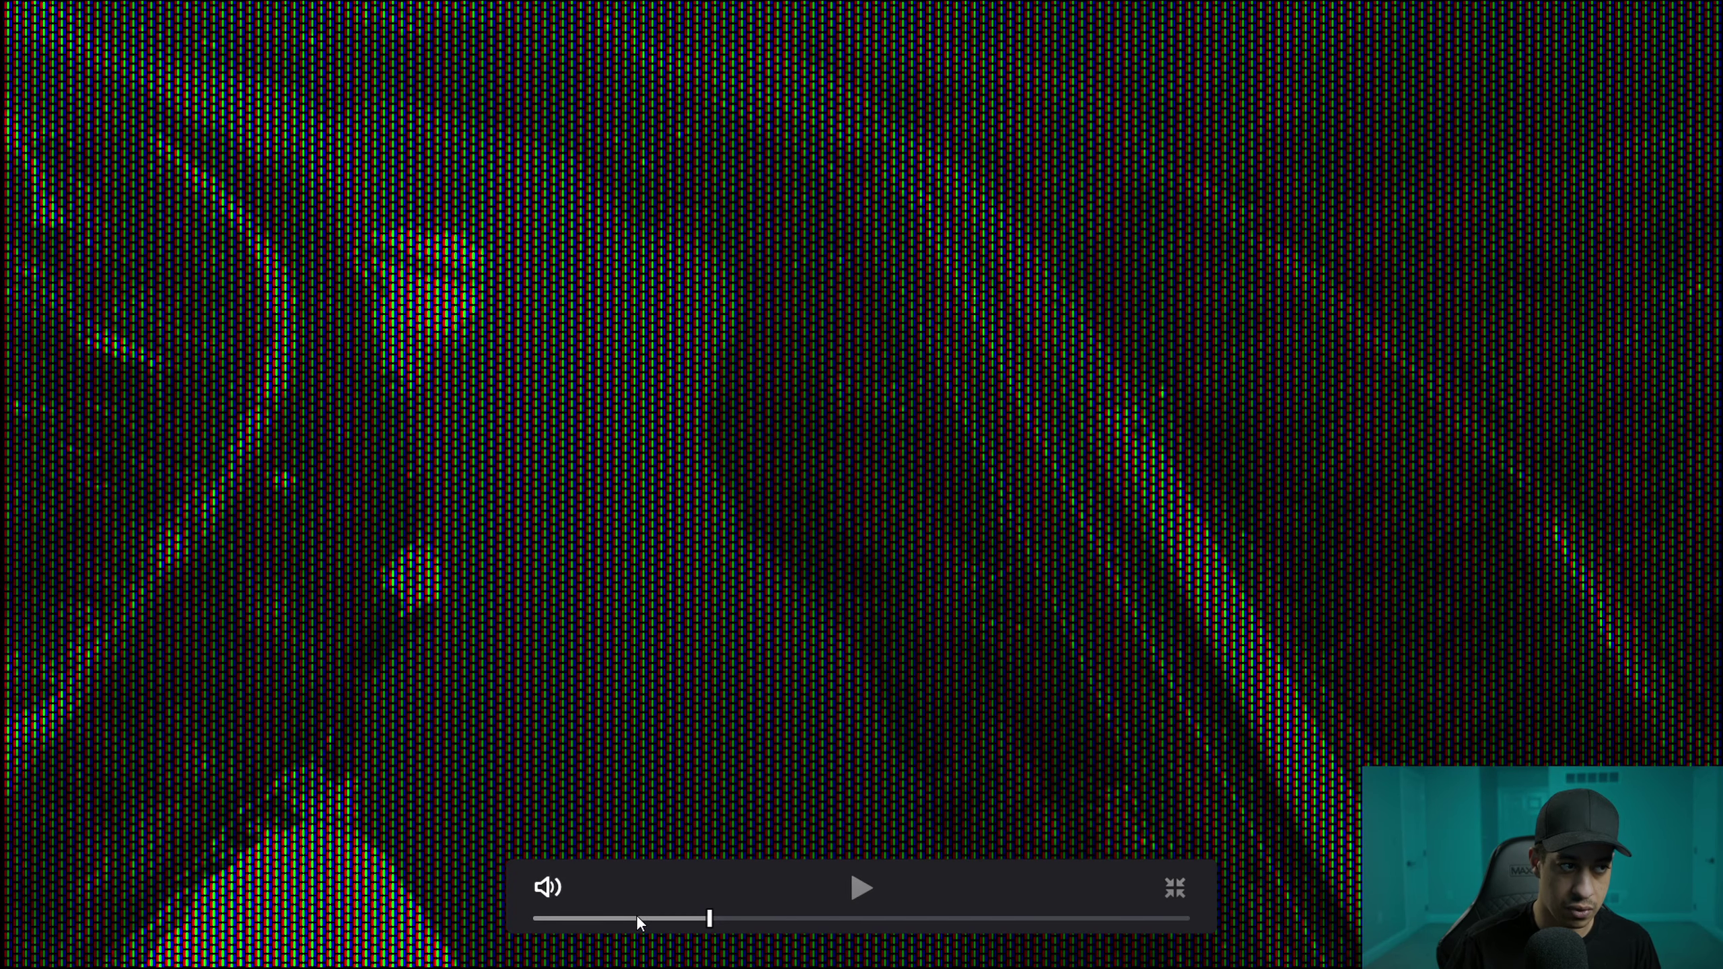
pyautogui.click(866, 885)
pyautogui.click(562, 921)
pyautogui.moveTo(682, 914); pyautogui.dragTo(861, 909)
pyautogui.click(872, 886)
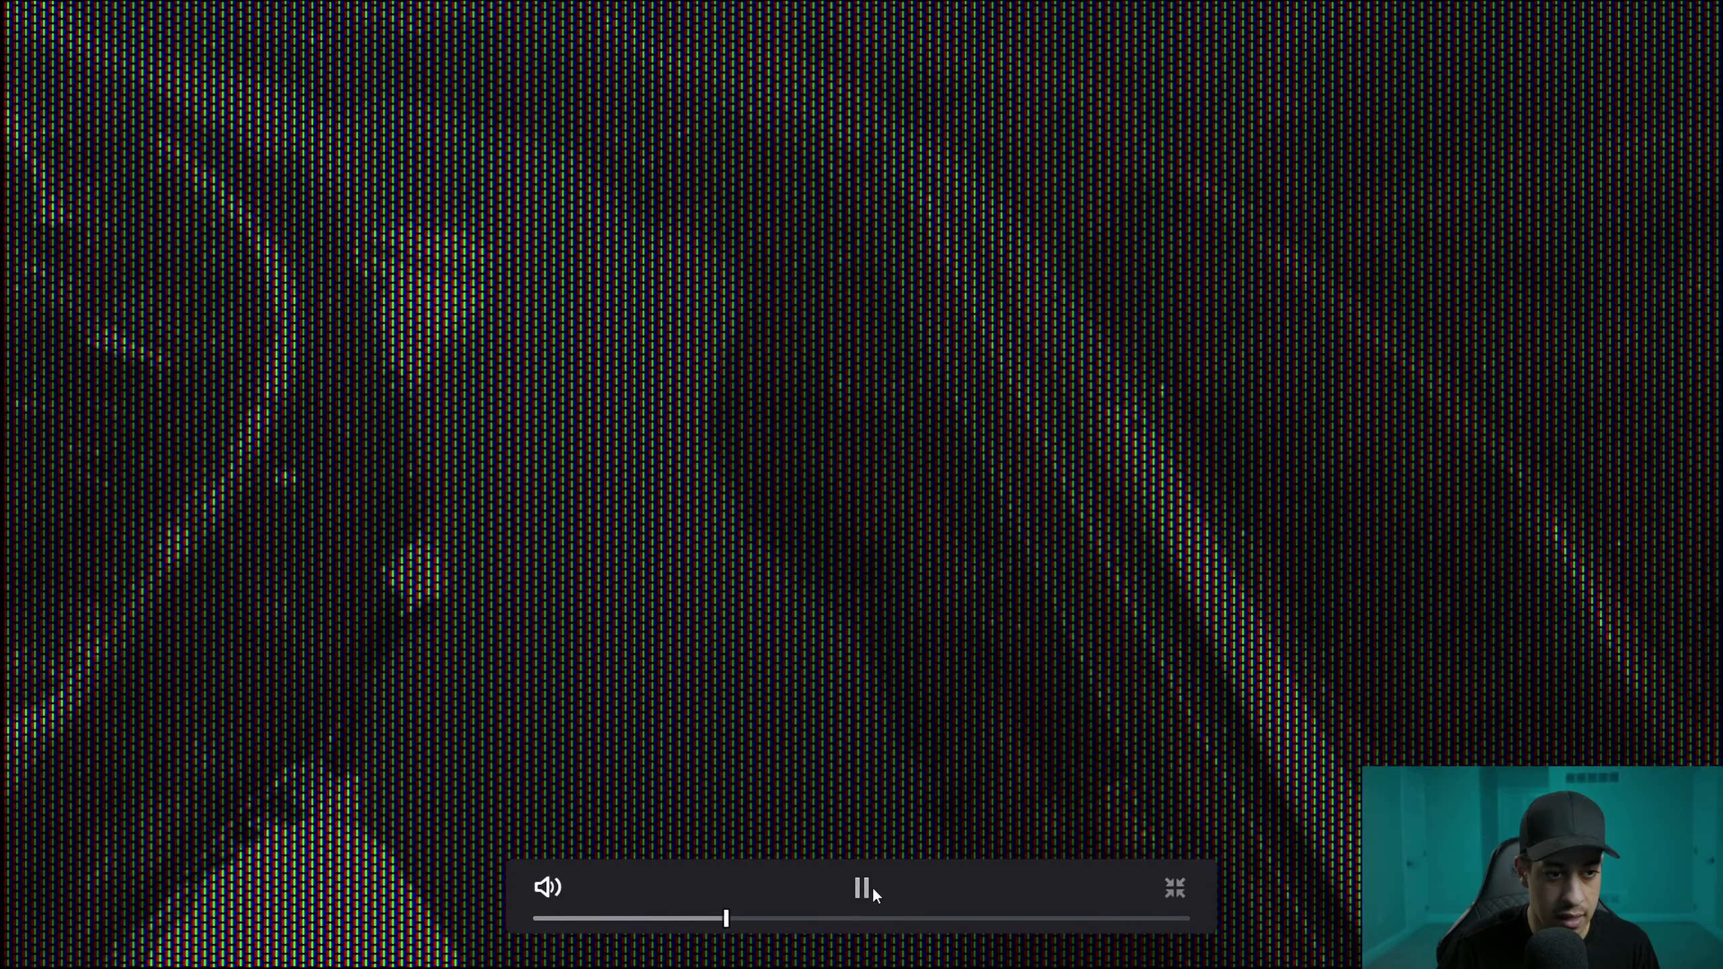
pyautogui.click(884, 894)
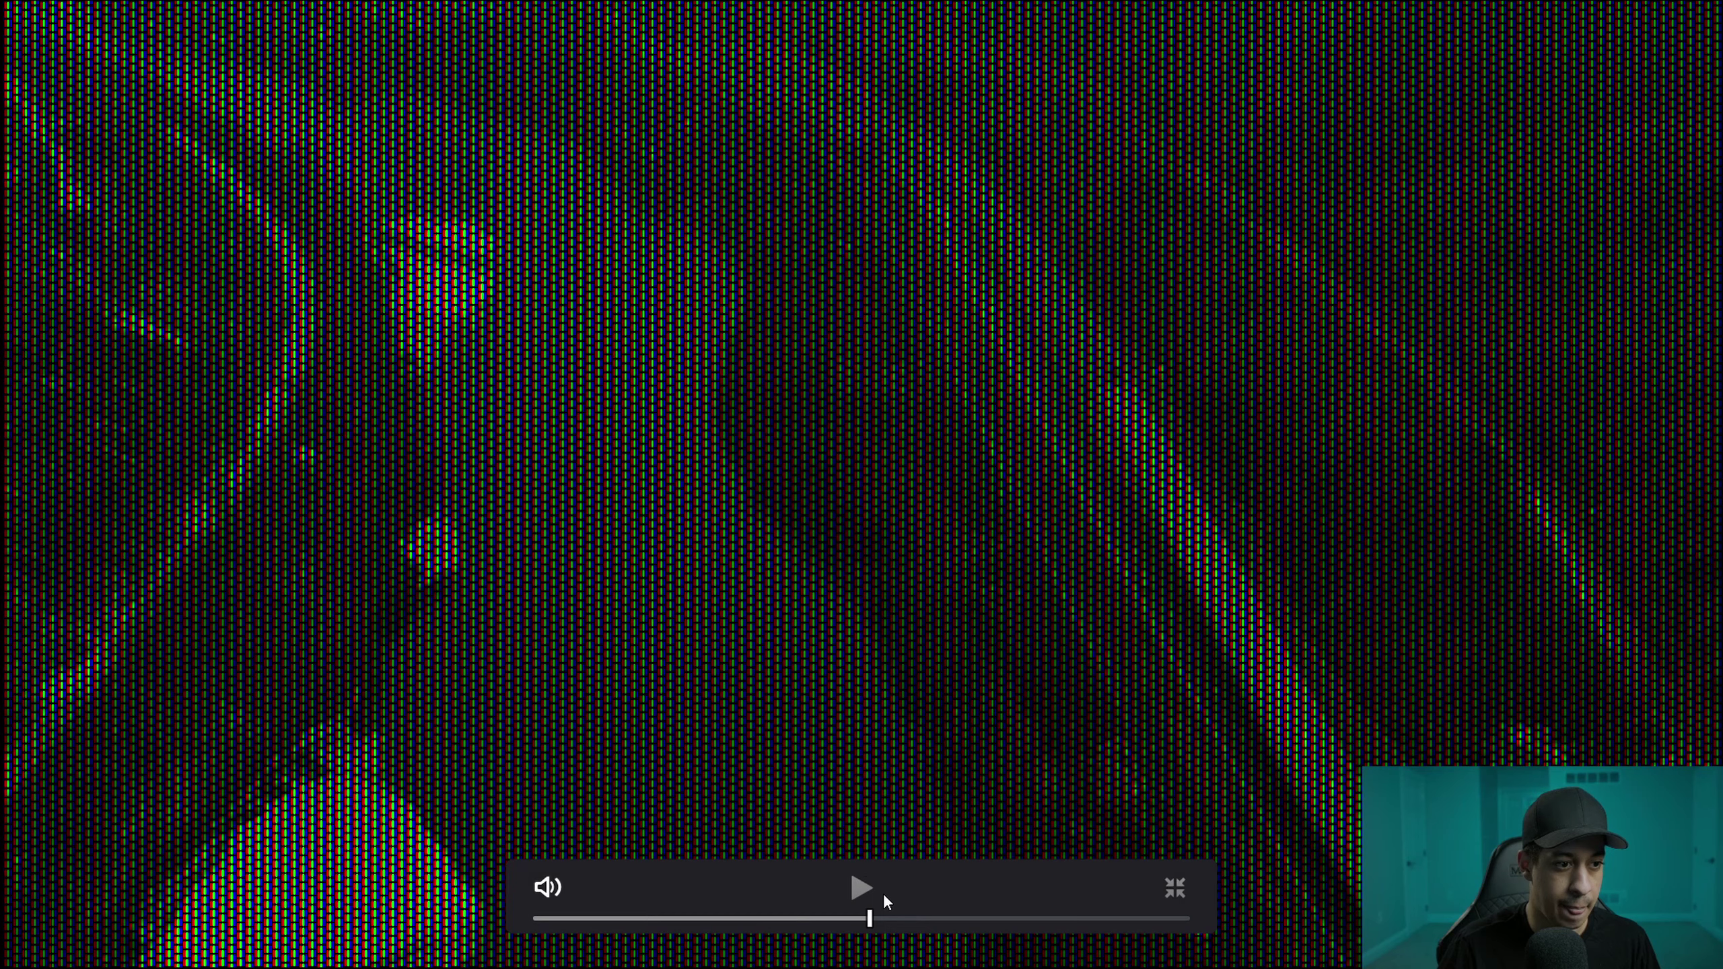
pyautogui.click(870, 889)
pyautogui.click(863, 883)
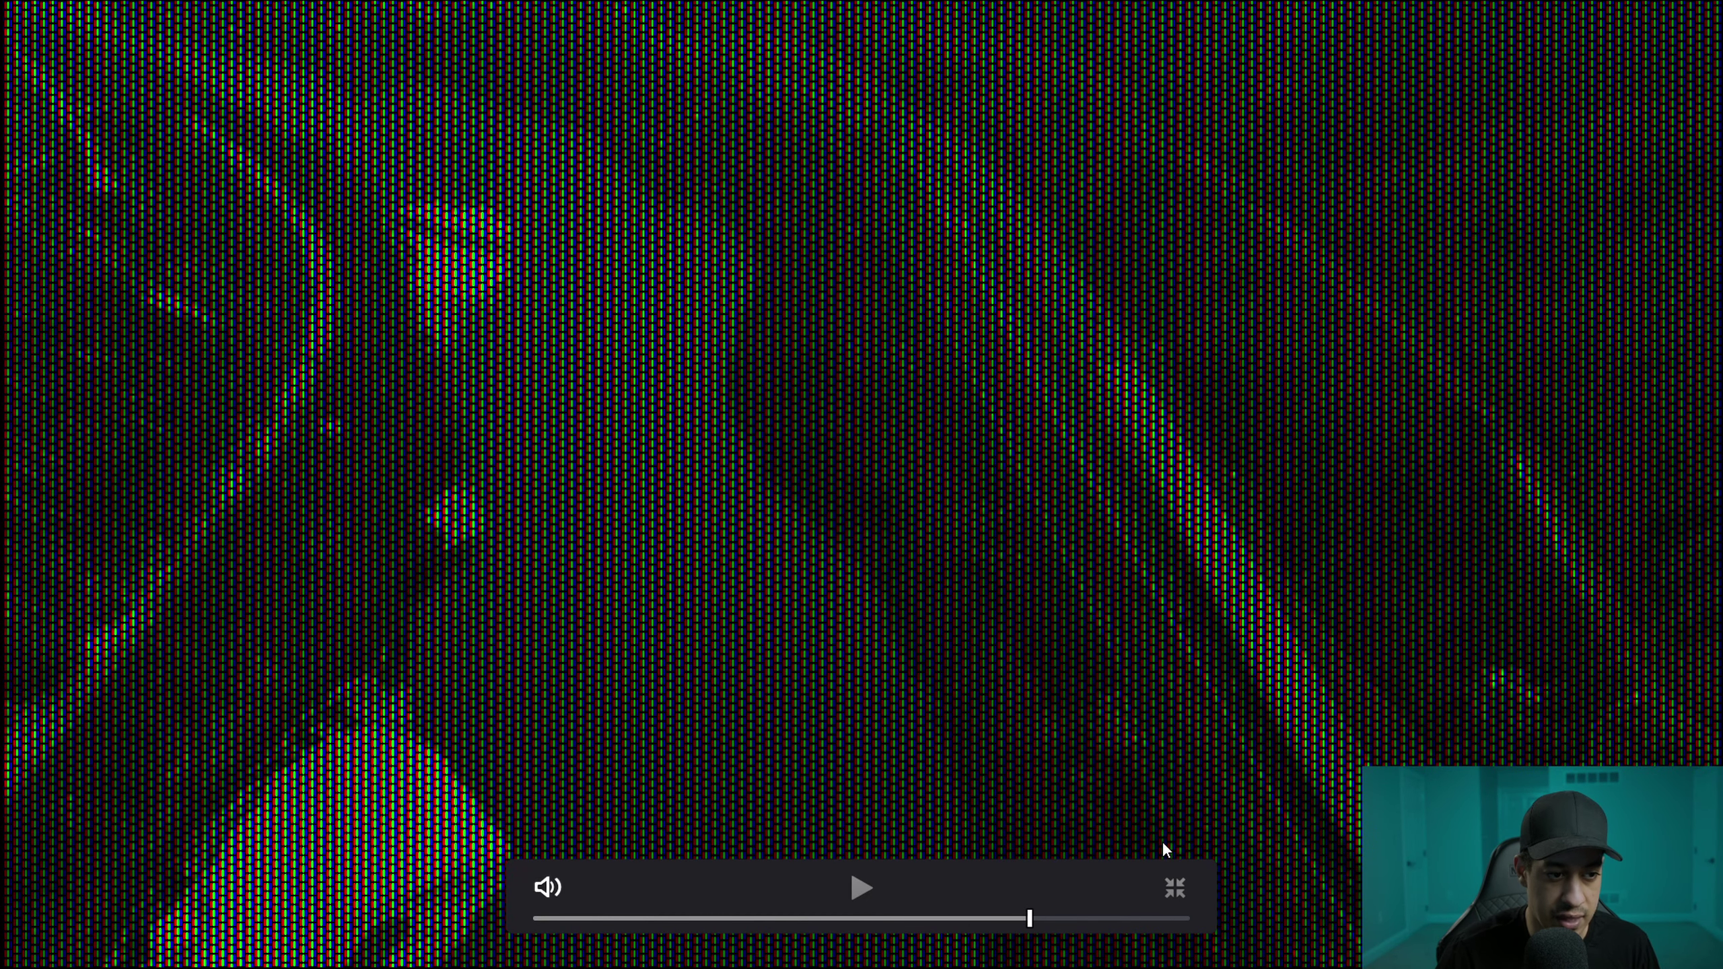
pyautogui.click(1176, 888)
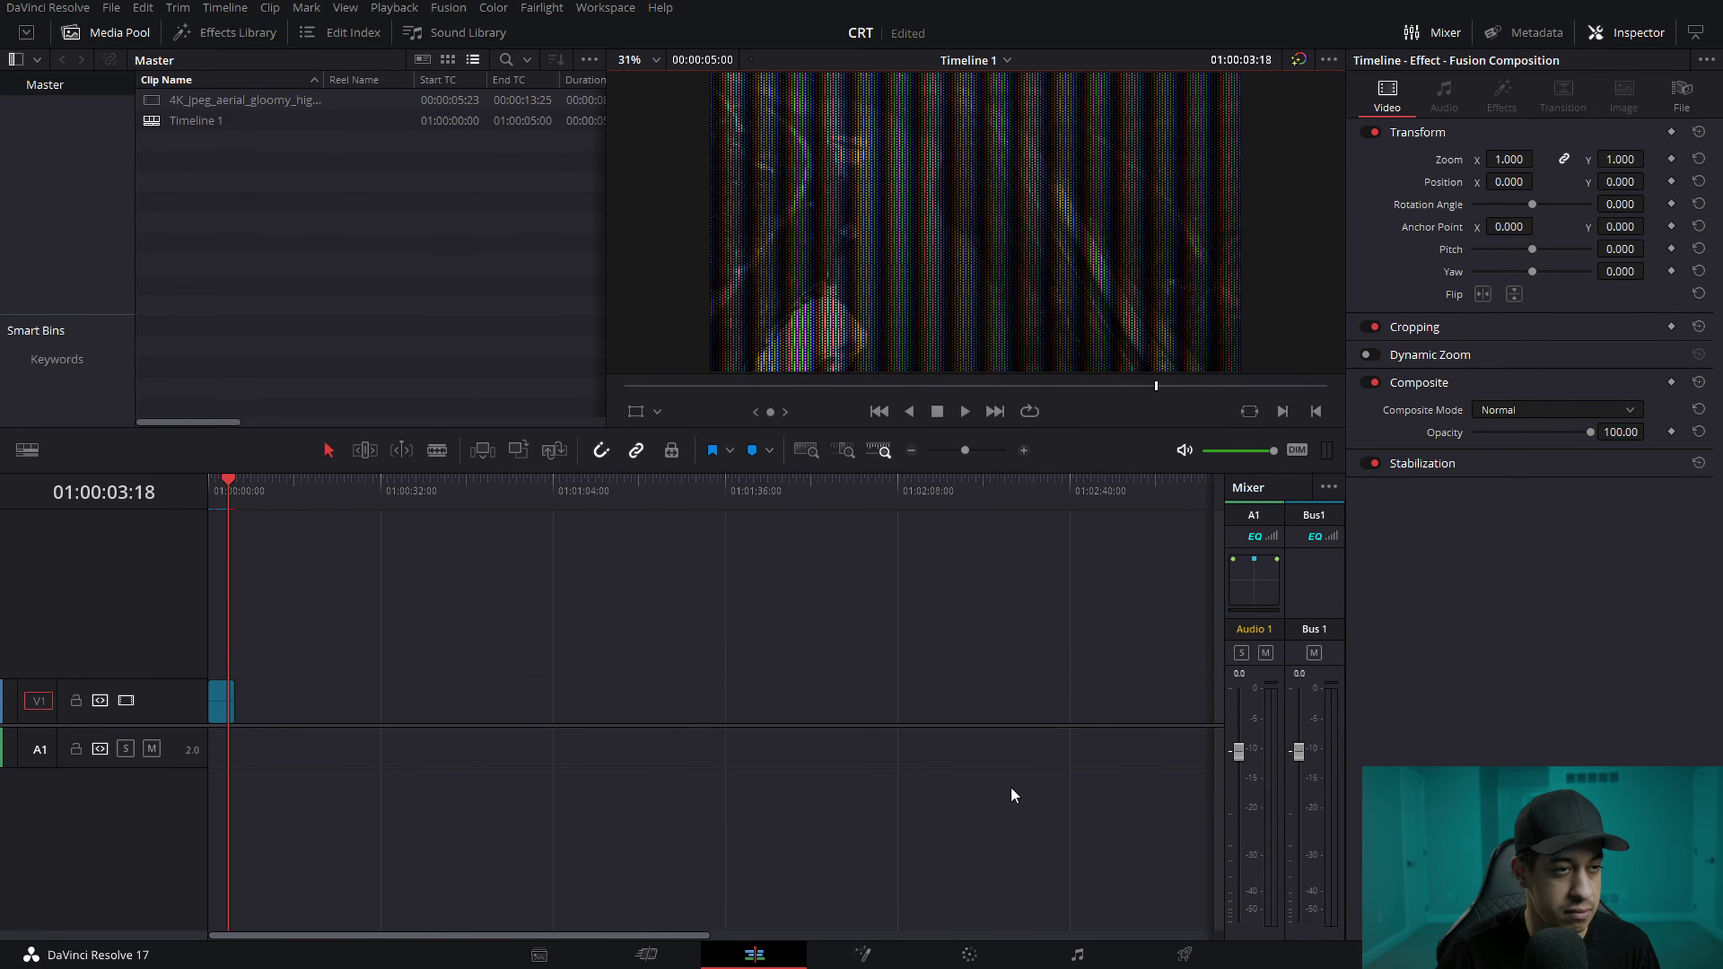
# Step: Play the Fusion Composition clip repeatedly from the start on a magnified timeline, and return the playhead to 01:00:00:00
pyautogui.moveTo(228, 498); pyautogui.dragTo(206, 498)
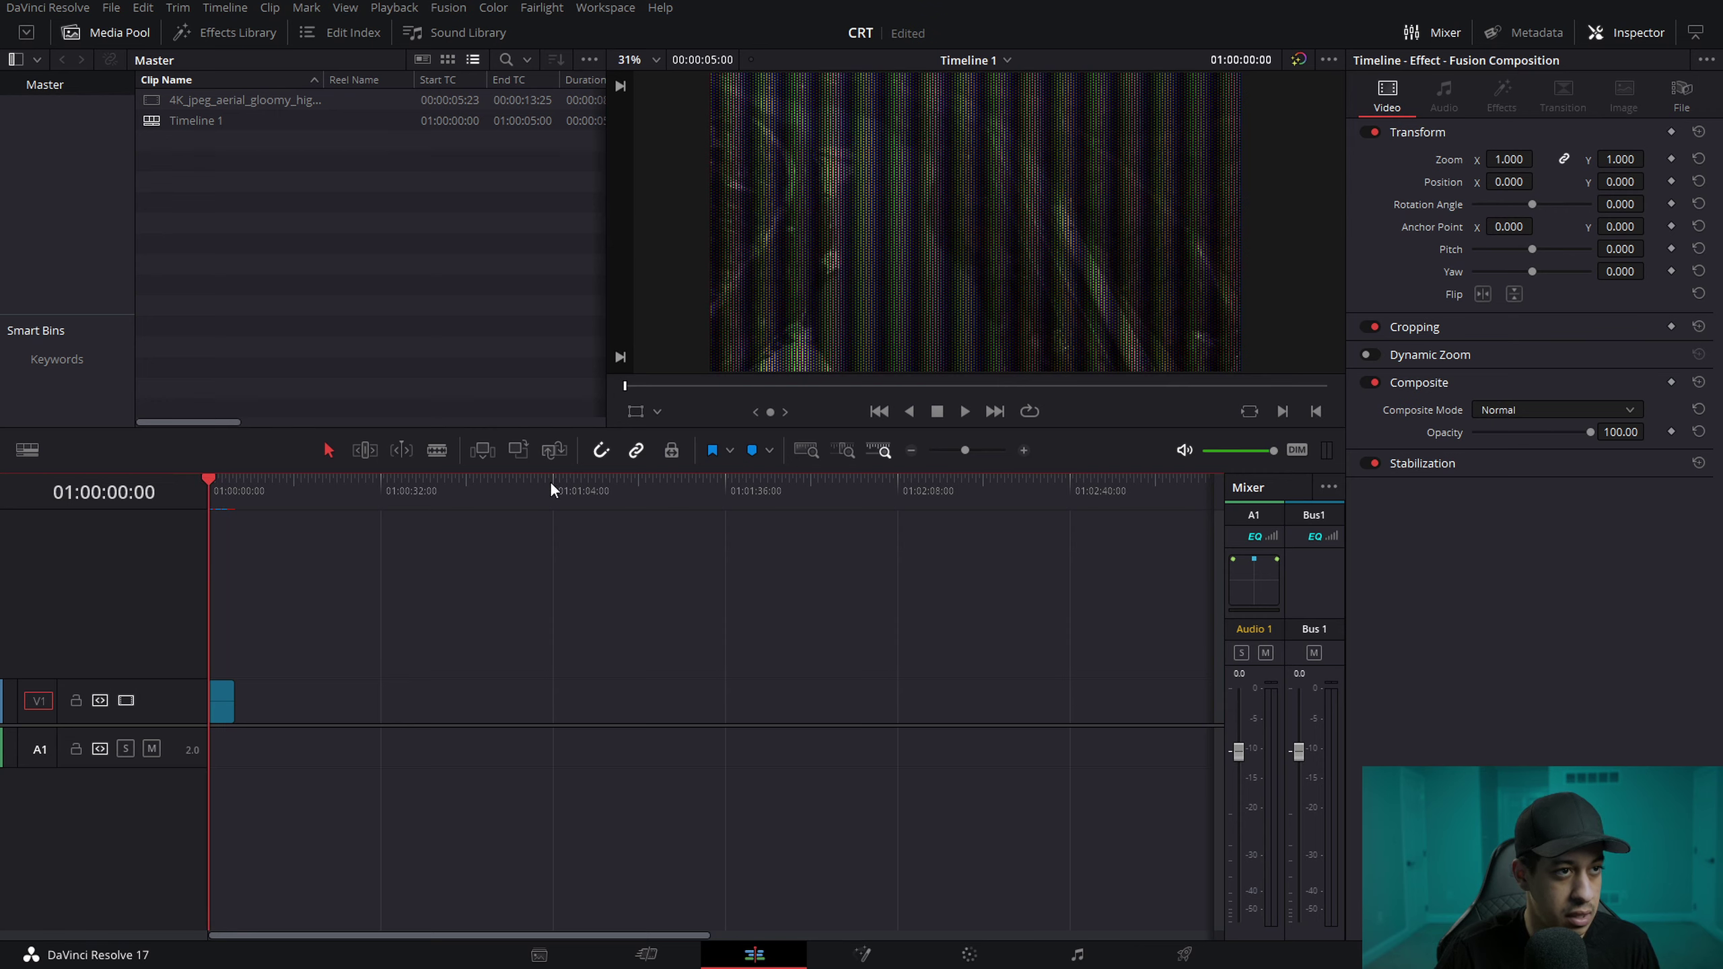
pyautogui.press('space')
pyautogui.press('space')
pyautogui.click(1024, 451)
pyautogui.click(1024, 451)
pyautogui.click(1024, 451)
pyautogui.click(1024, 450)
pyautogui.press('space')
pyautogui.press('space')
pyautogui.moveTo(288, 488); pyautogui.dragTo(211, 495)
pyautogui.press('space')
pyautogui.moveTo(285, 506); pyautogui.dragTo(209, 516)
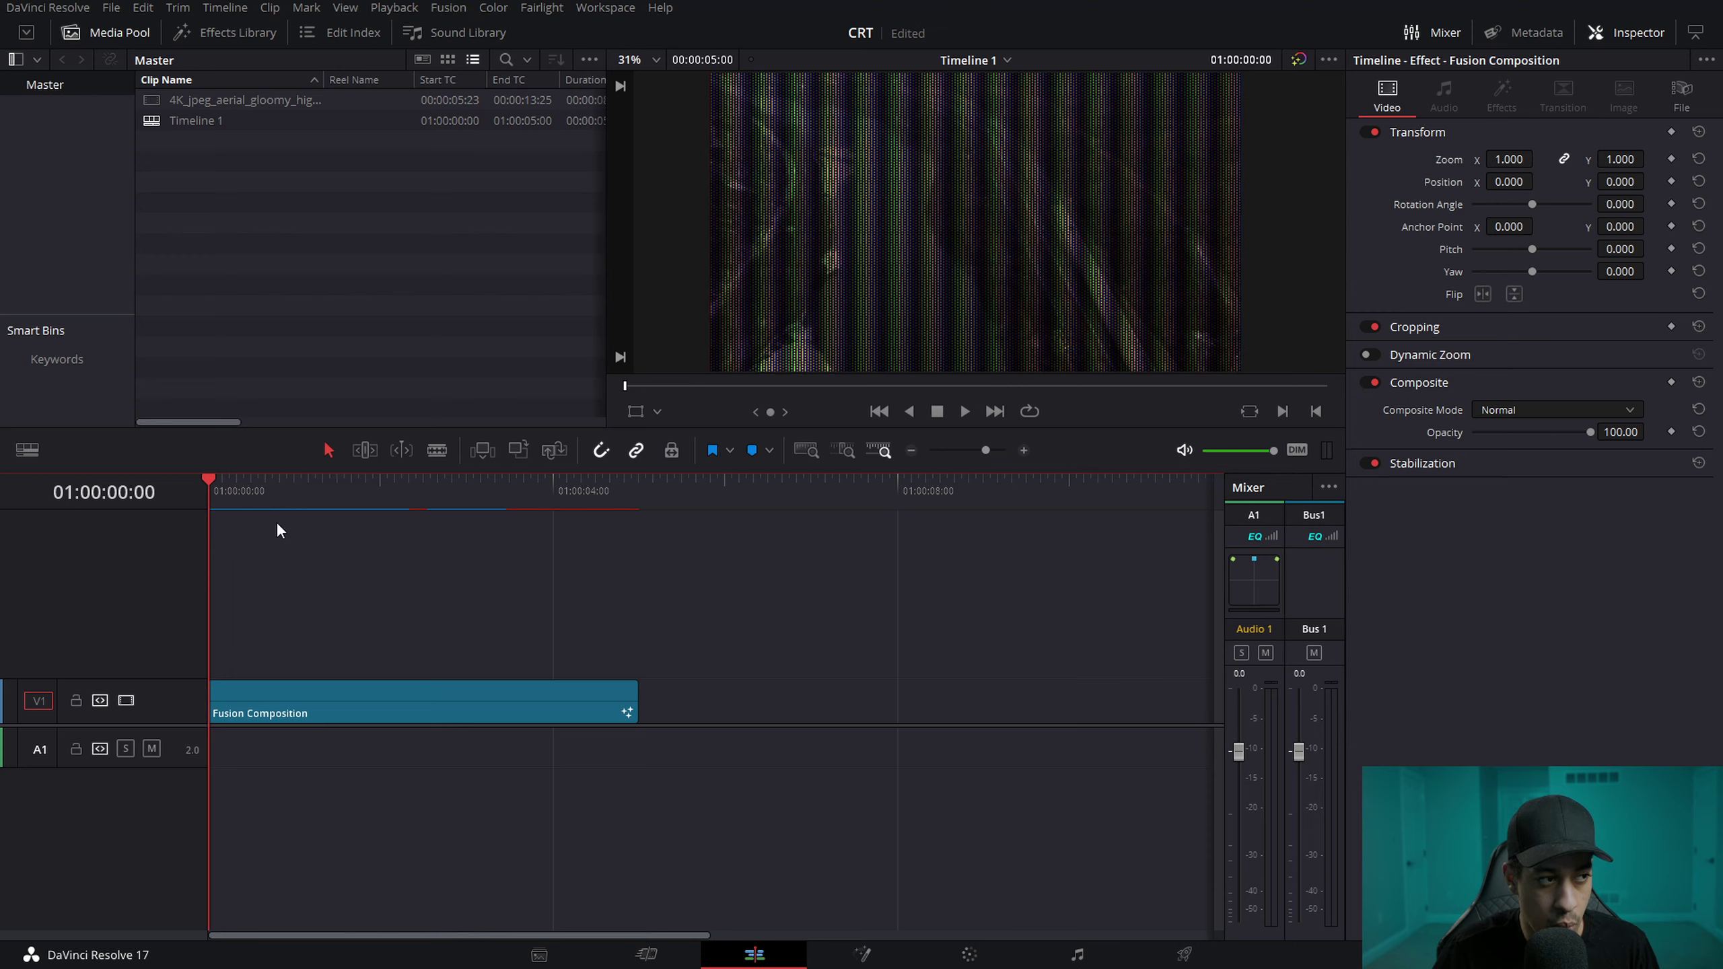
# Step: Play the Fusion Composition clip briefly, enlarge the timeline viewer to 71%, and scrub through the clip to examine the CRT pixels
pyautogui.press('space')
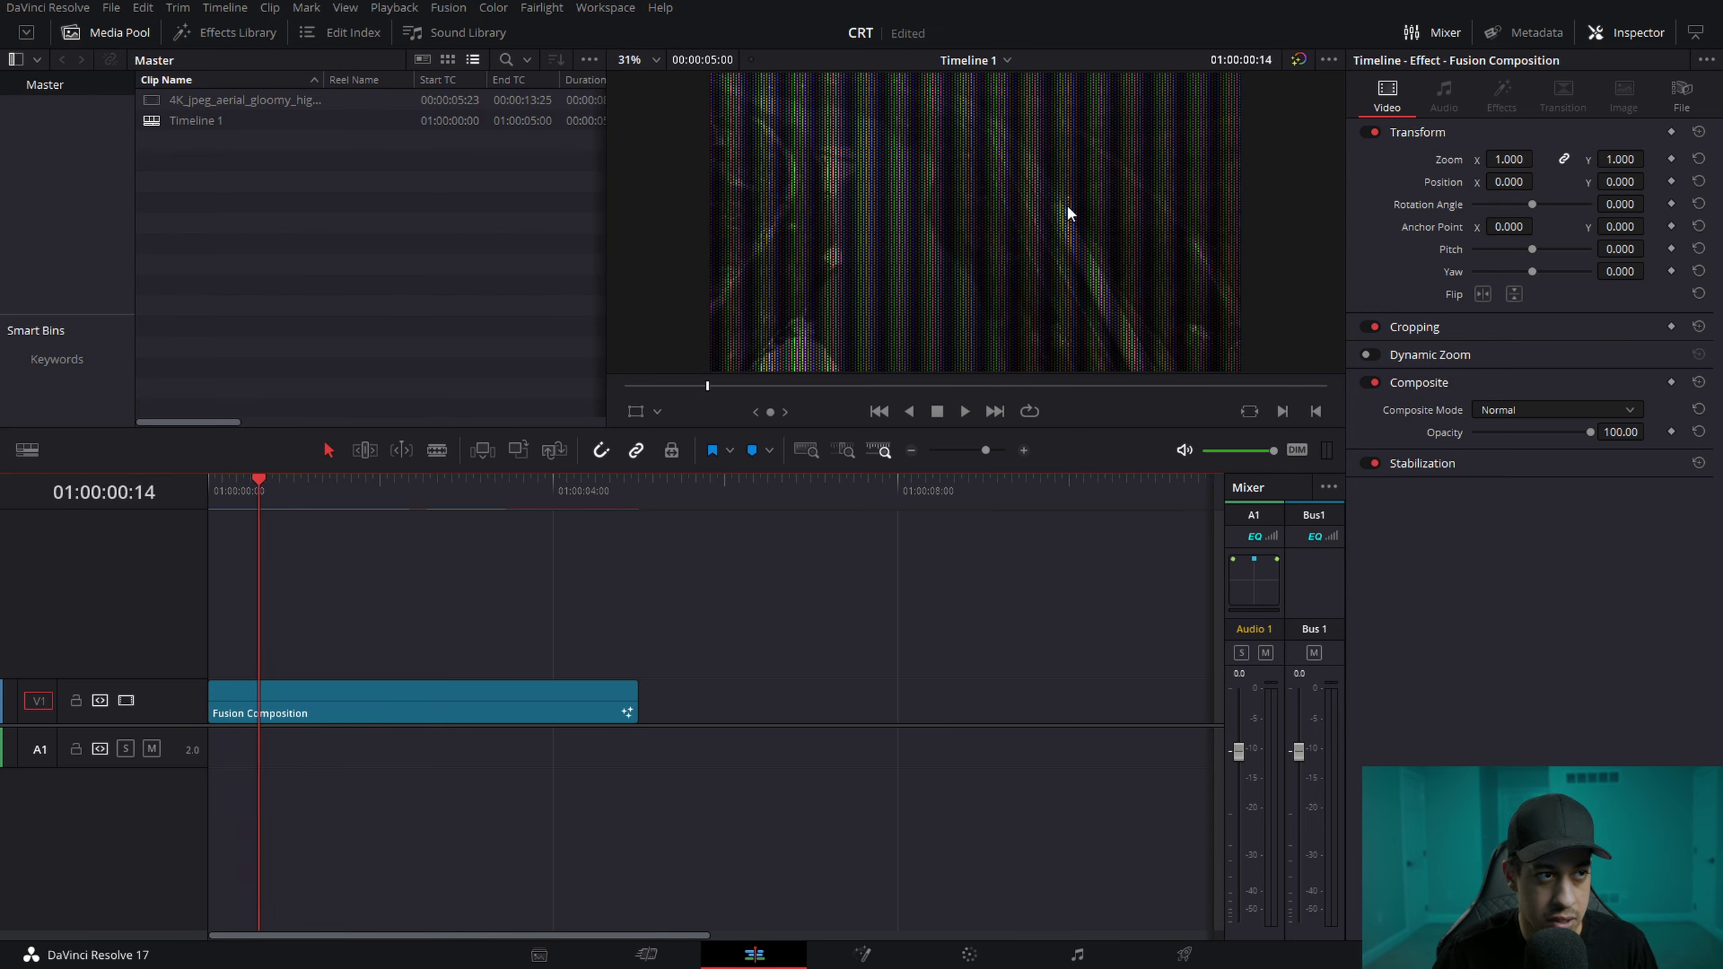
pyautogui.scroll(3, 1023, 238)
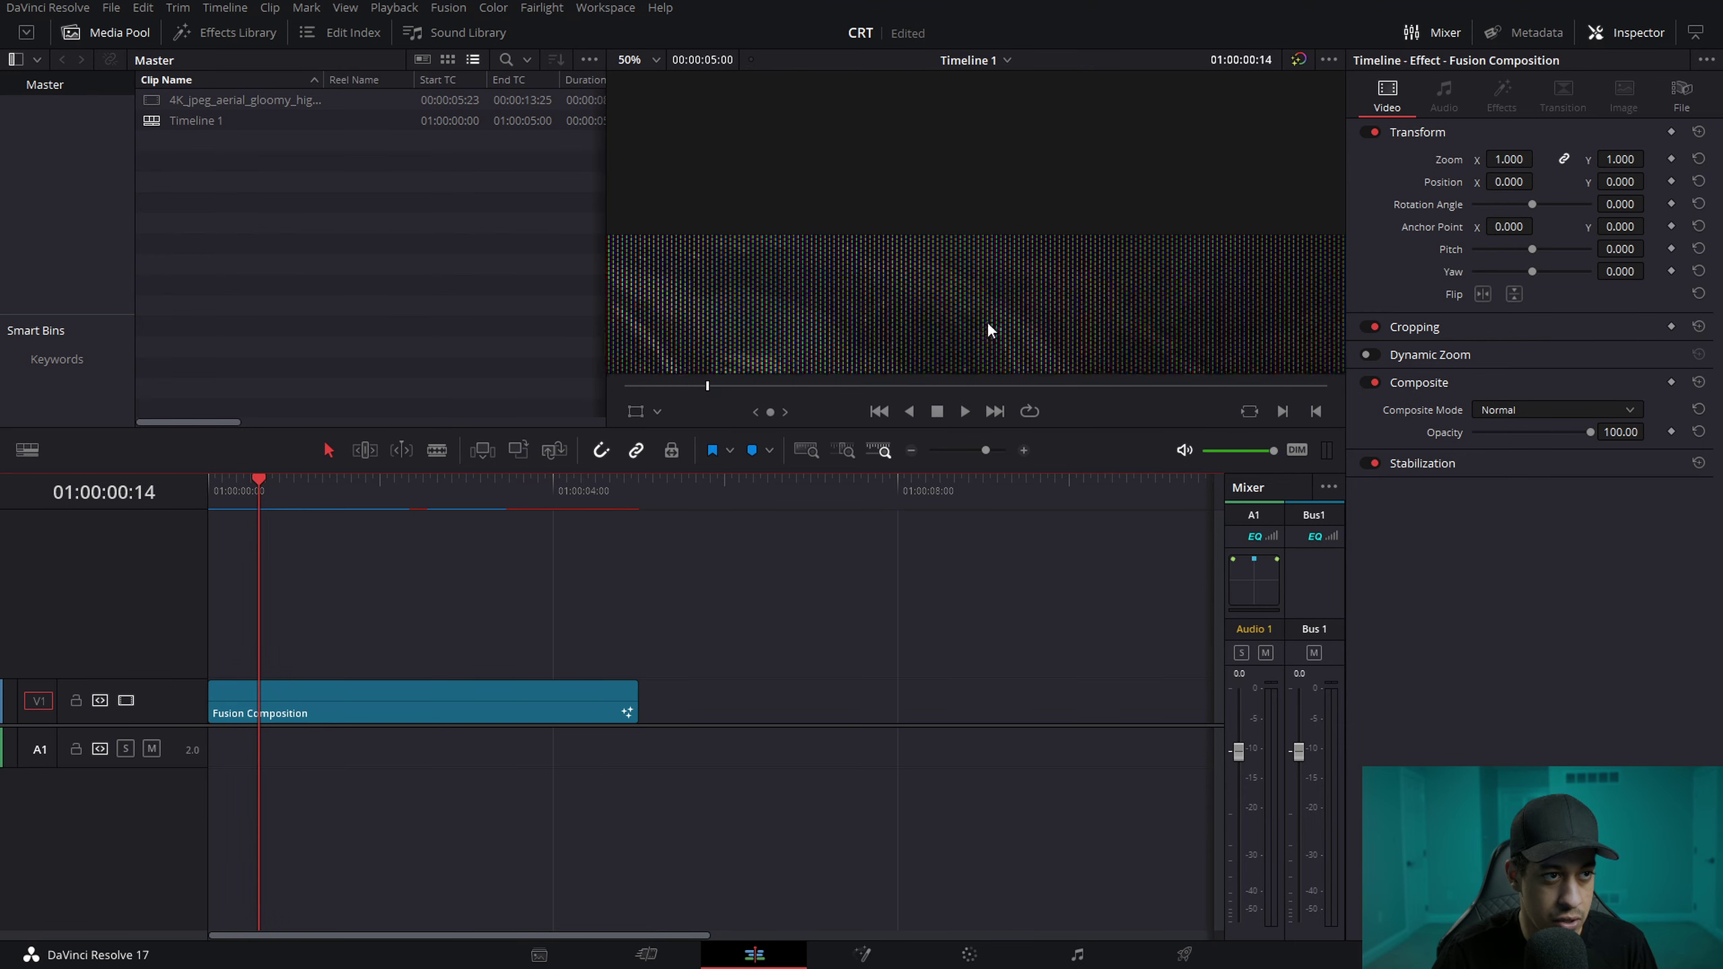
pyautogui.scroll(2, 1000, 339)
pyautogui.moveTo(256, 493); pyautogui.dragTo(579, 536)
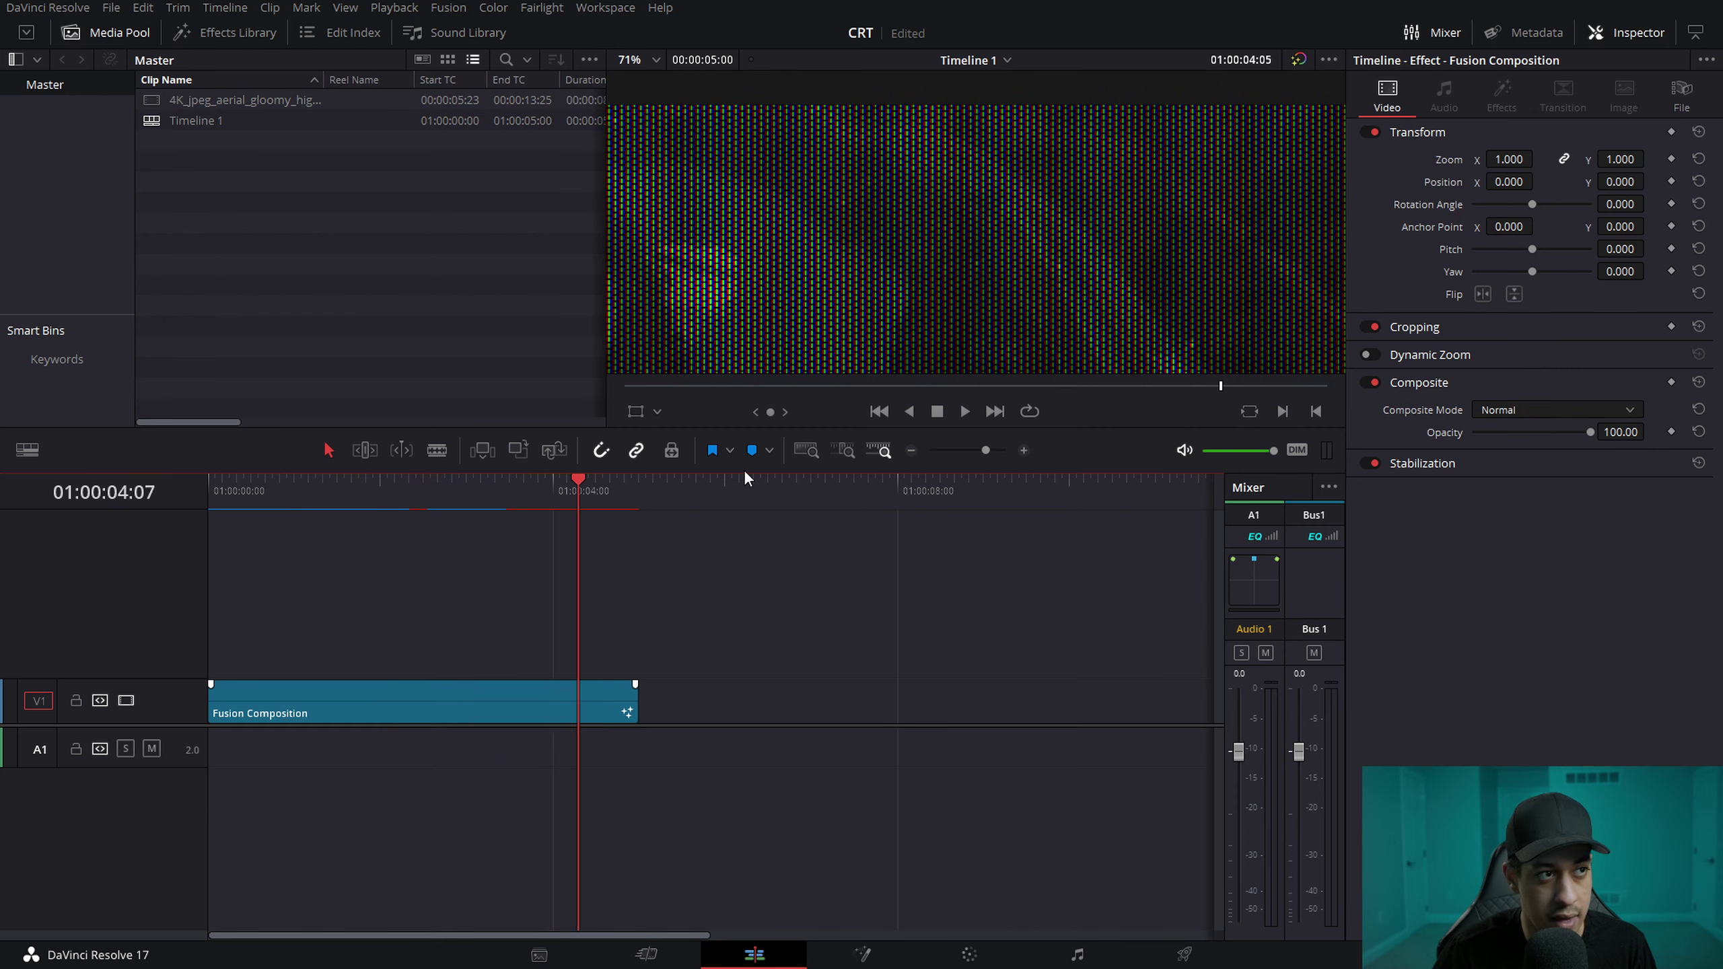
pyautogui.click(510, 487)
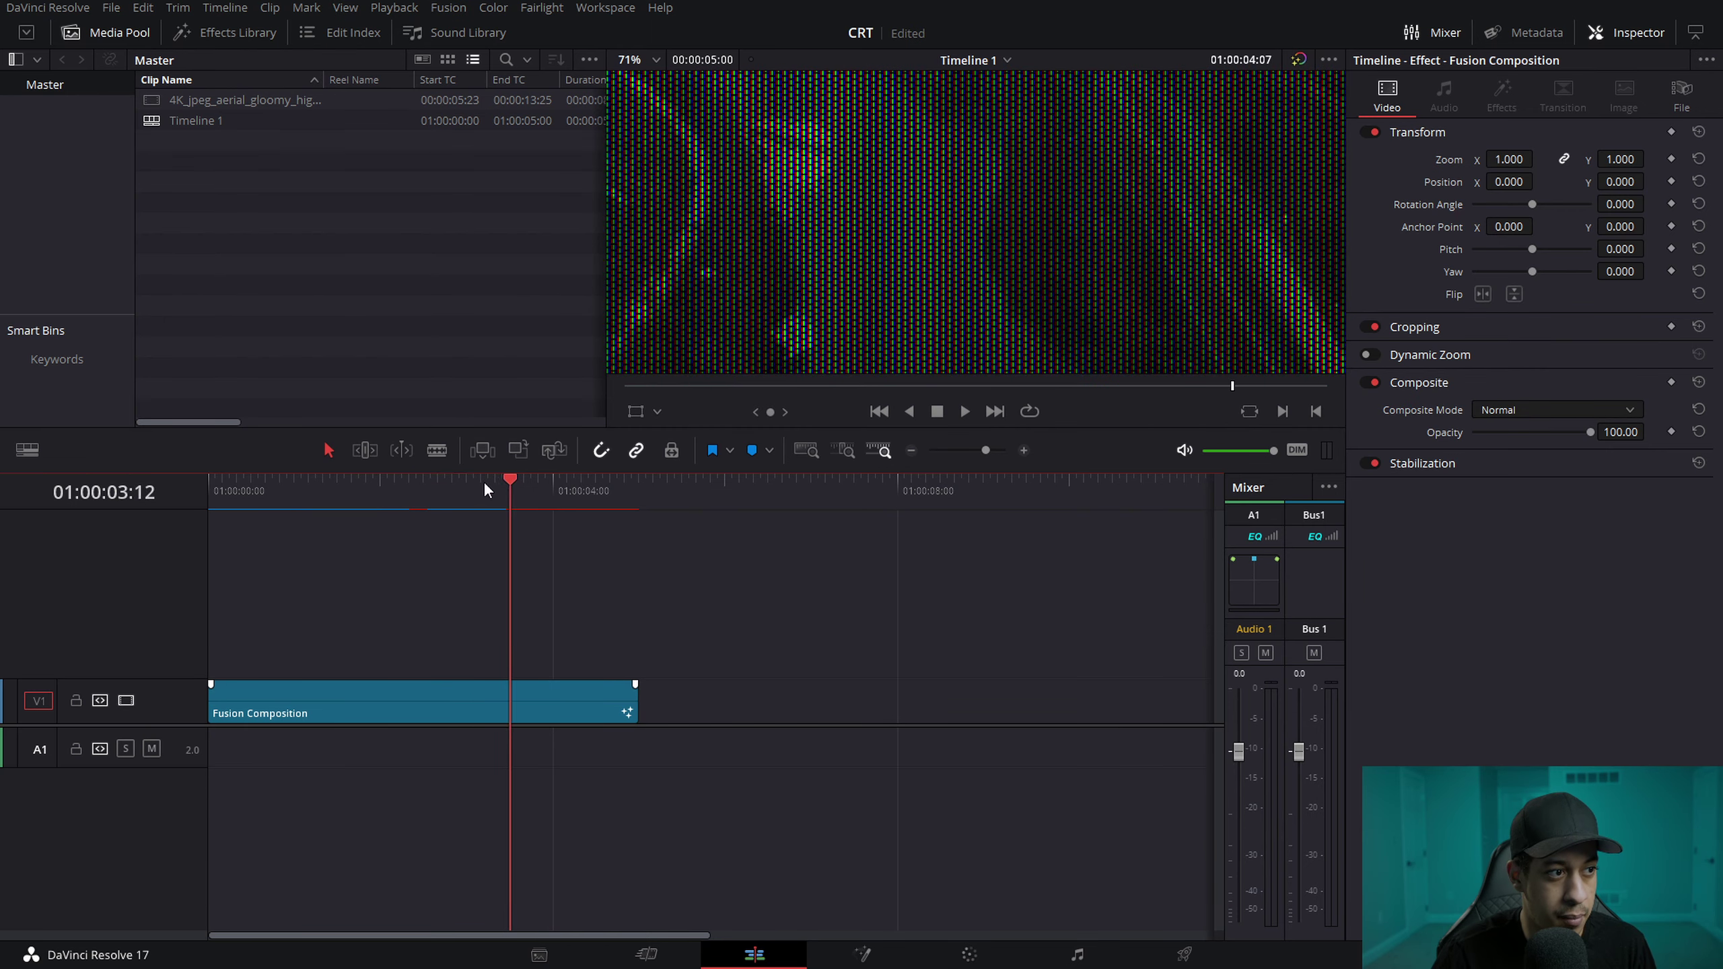
pyautogui.moveTo(485, 489)
pyautogui.mouseDown()
pyautogui.moveTo(454, 491)
pyautogui.moveTo(481, 492)
pyautogui.mouseUp()
# Step: Play the CRT effect briefly in the full-screen viewer, pause it, and exit full screen
pyautogui.hotkey('ctrl', 'f')
pyautogui.press('space')
pyautogui.press('space')
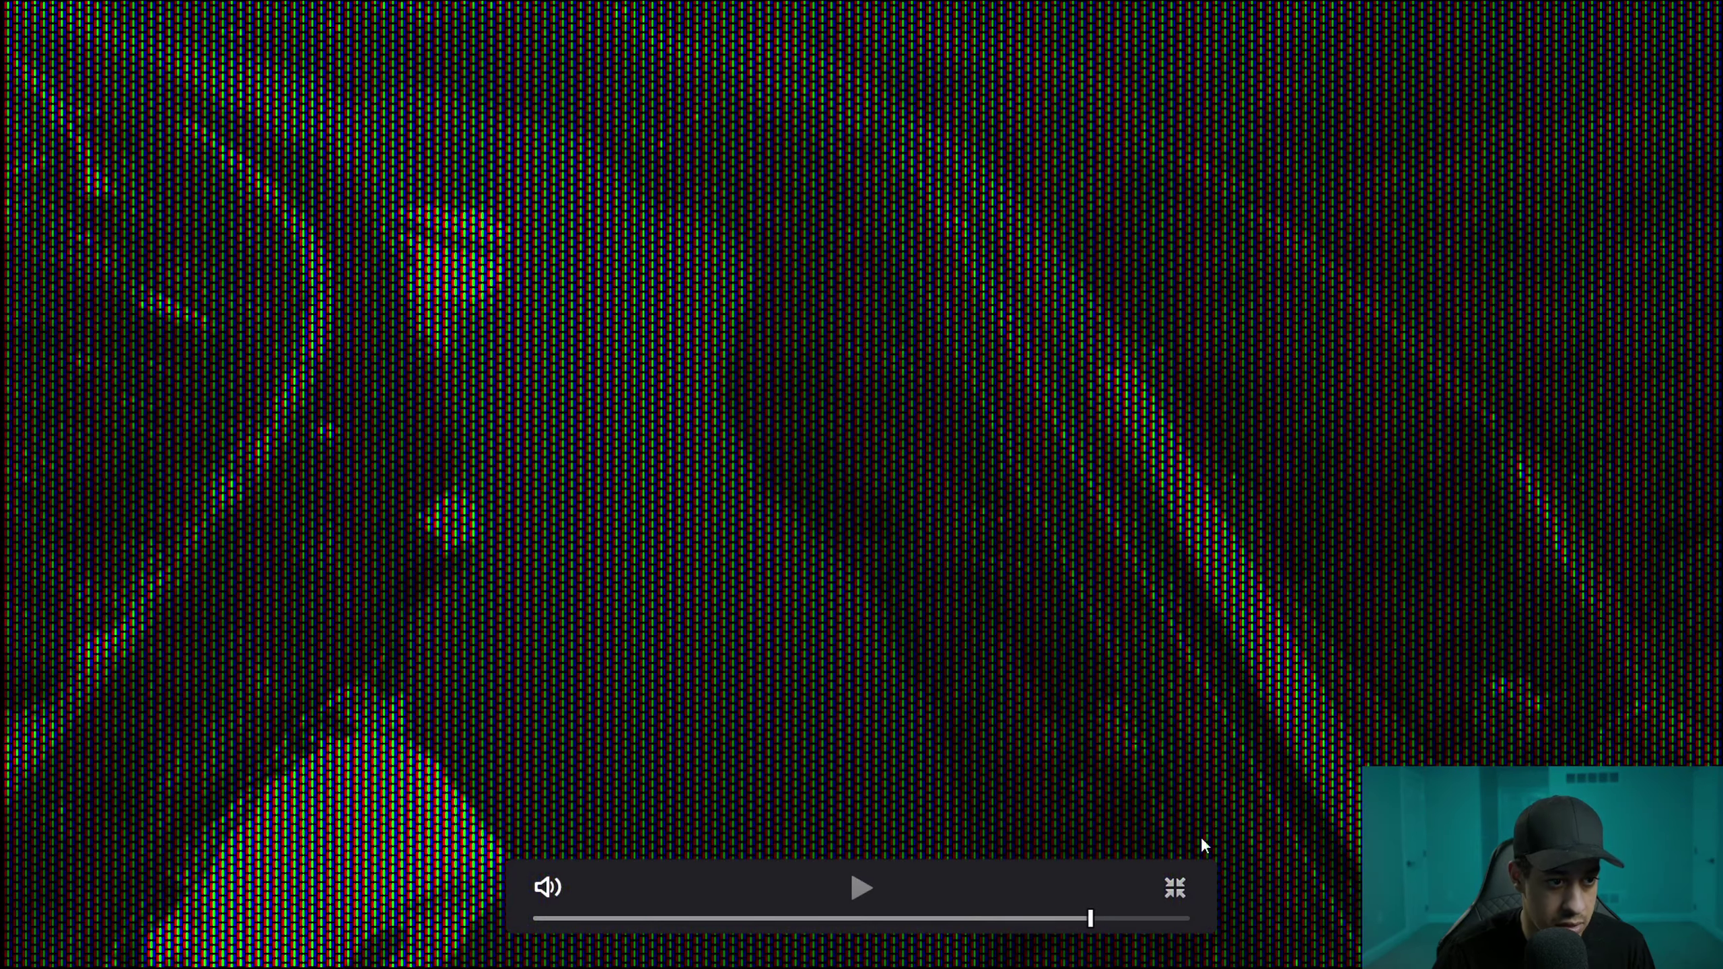
pyautogui.click(1175, 889)
# Step: Turn off the timeline's render cache, and move the playhead to 01:00:01:14
pyautogui.click(394, 8)
pyautogui.moveTo(480, 100)
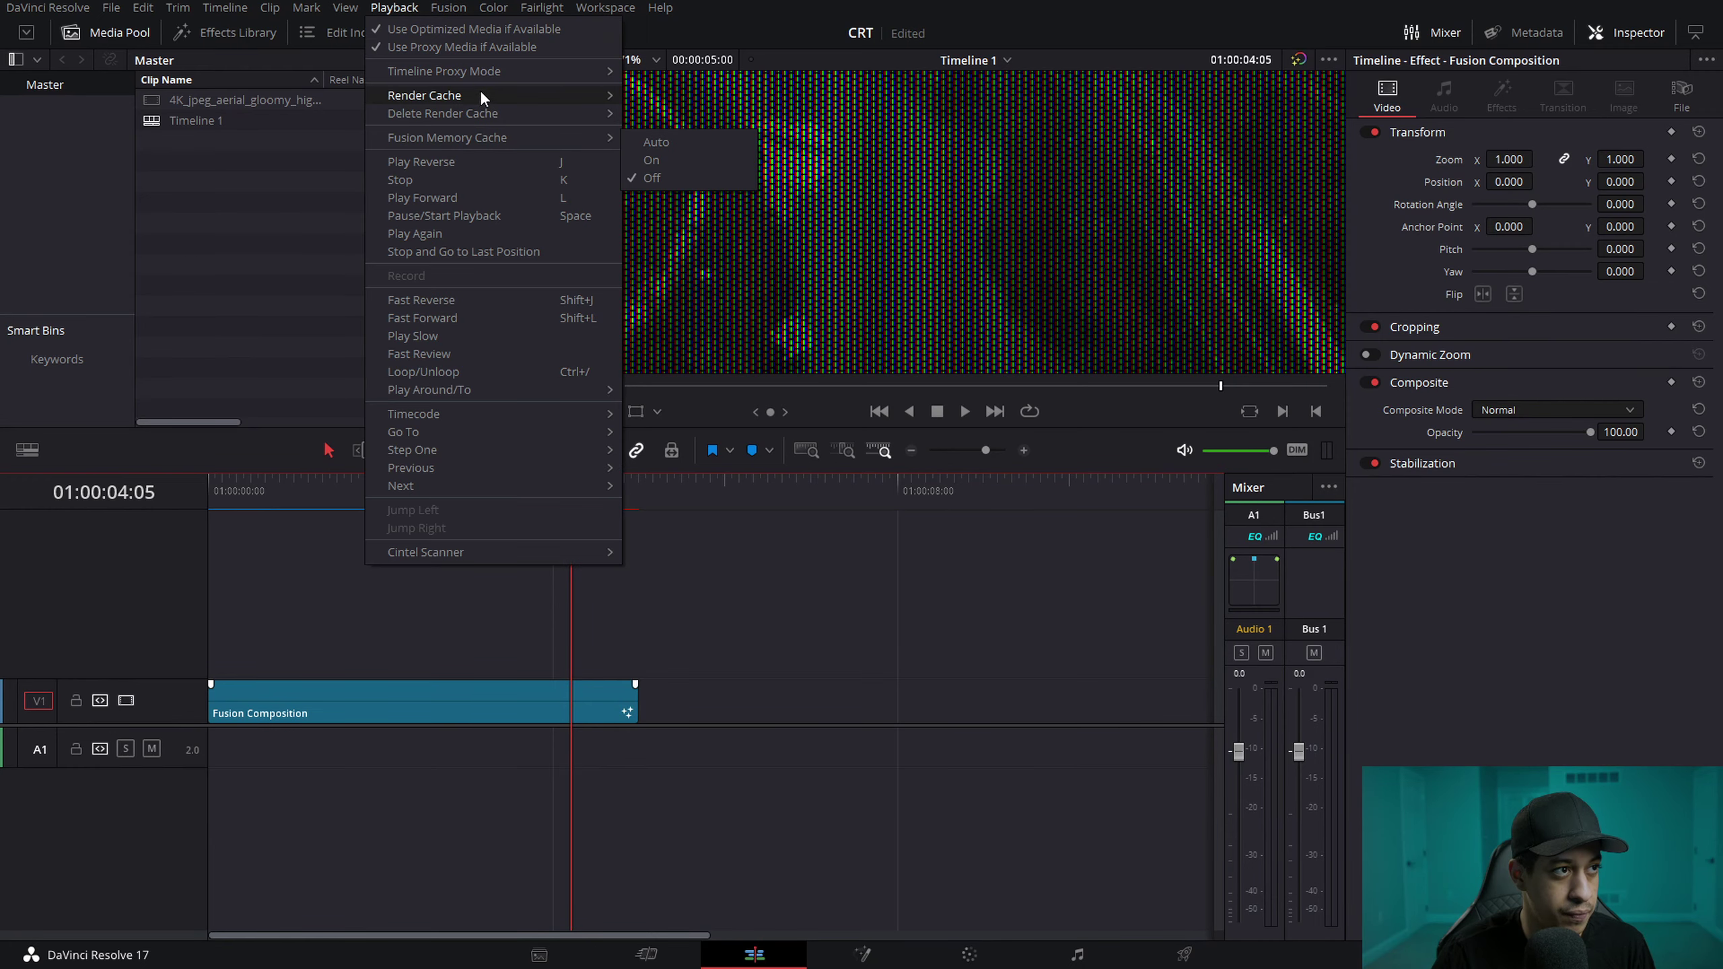
pyautogui.click(672, 160)
pyautogui.moveTo(605, 513); pyautogui.dragTo(345, 505)
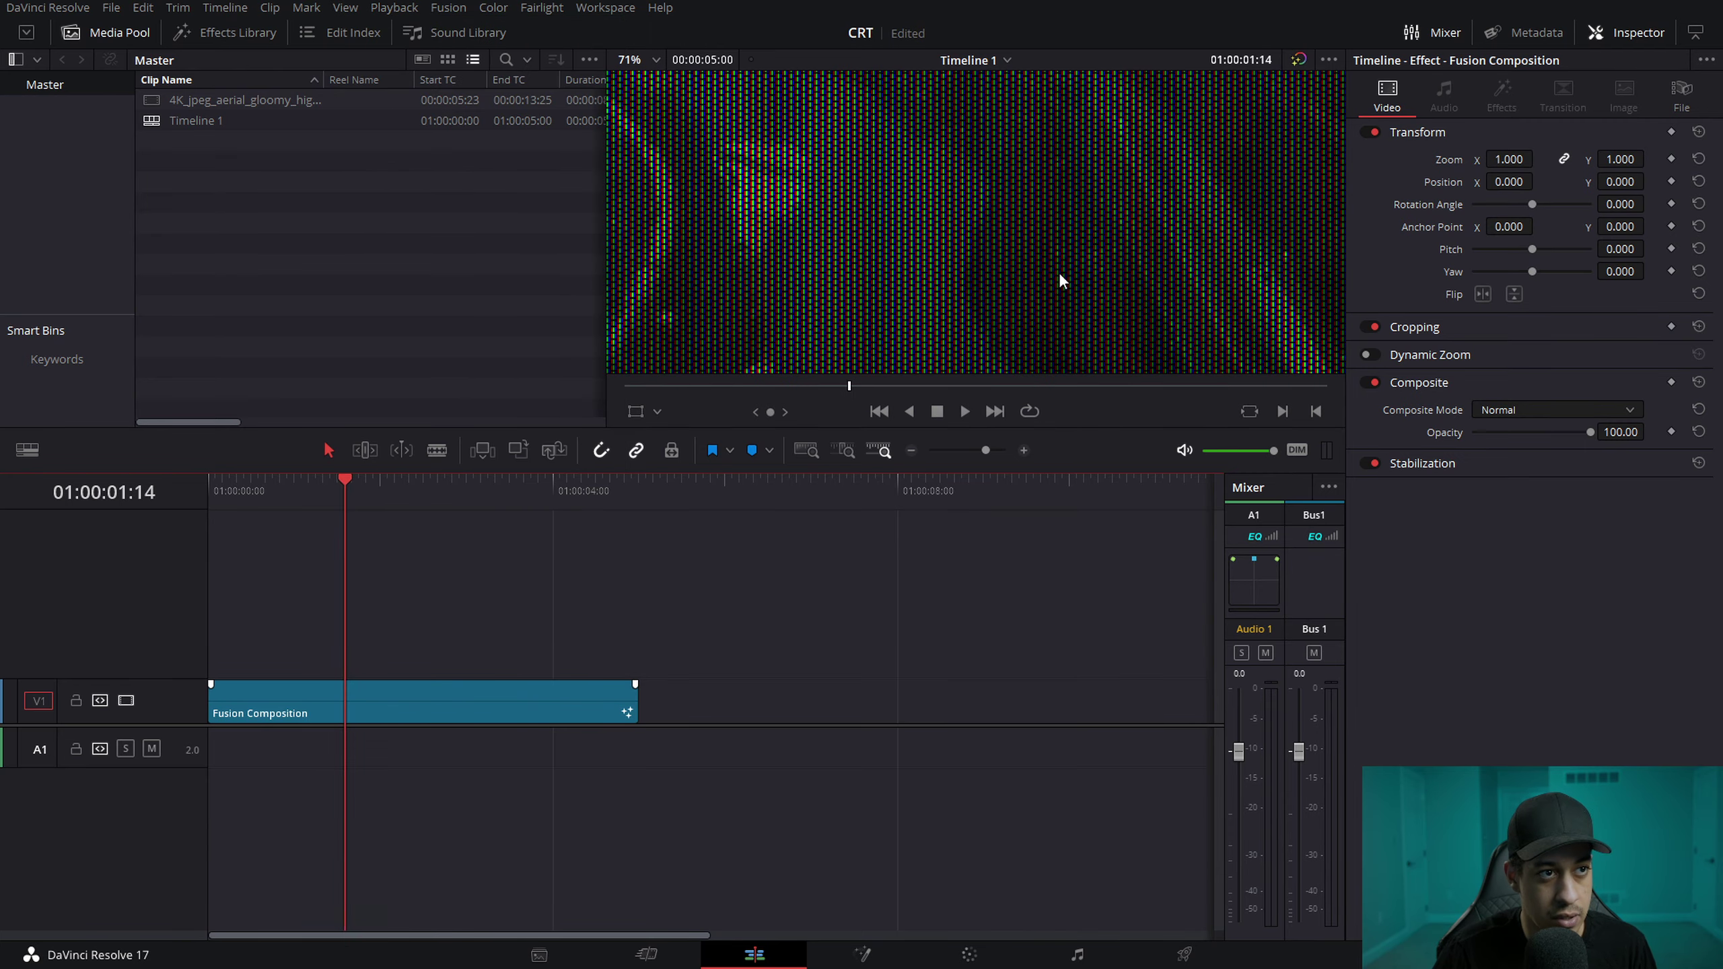
# Step: Play the clip full screen from 01:00:01:14, jump to a point in its first third, and pause there to examine the effect
pyautogui.hotkey('ctrl', 'f')
pyautogui.press('space')
pyautogui.click(708, 908)
pyautogui.press('space')
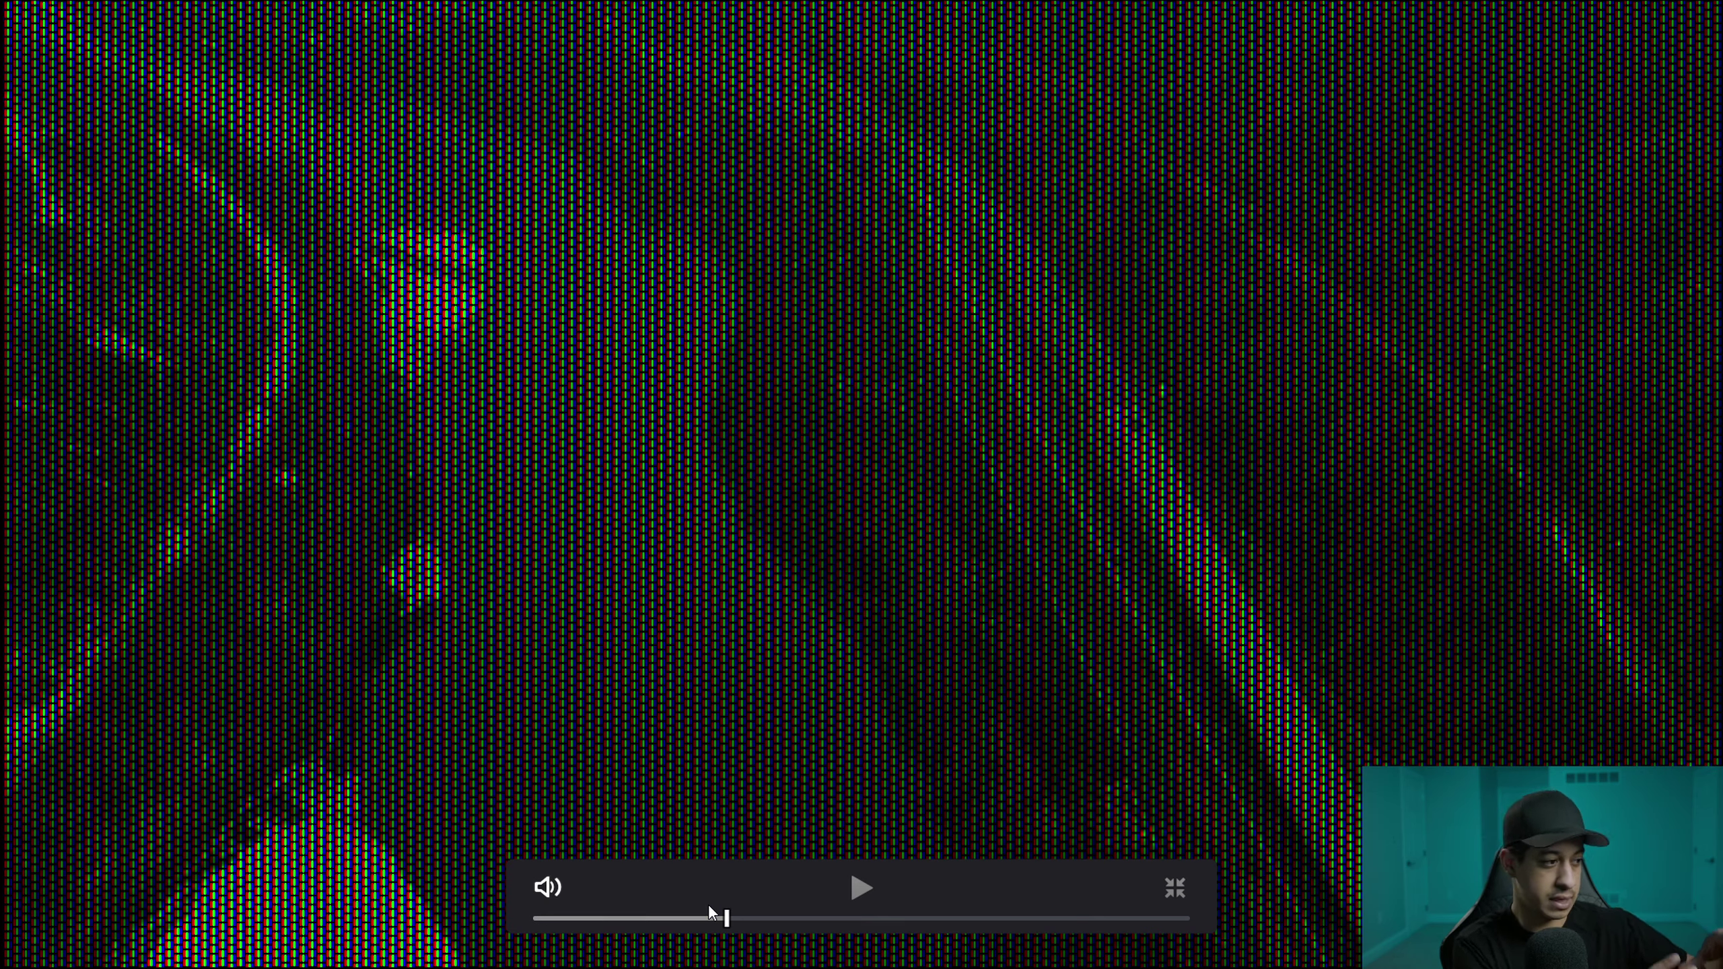